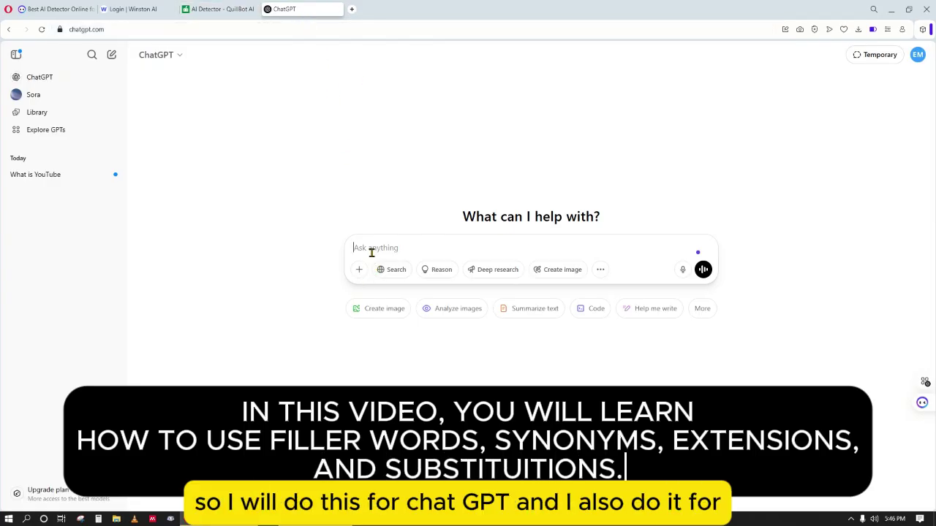
# - Open the Blackbox AI site (blackbox.ai) in a new browser tab
pyautogui.click(351, 8)
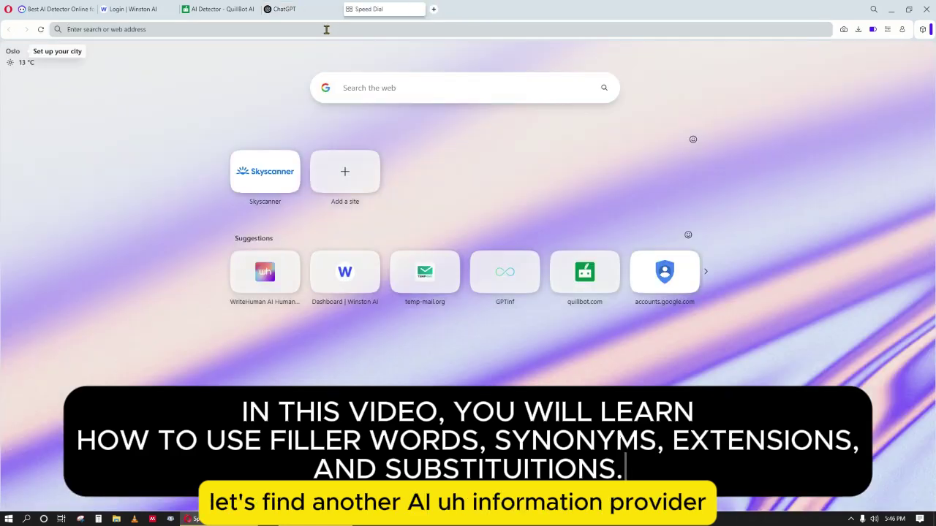
pyautogui.write('b')
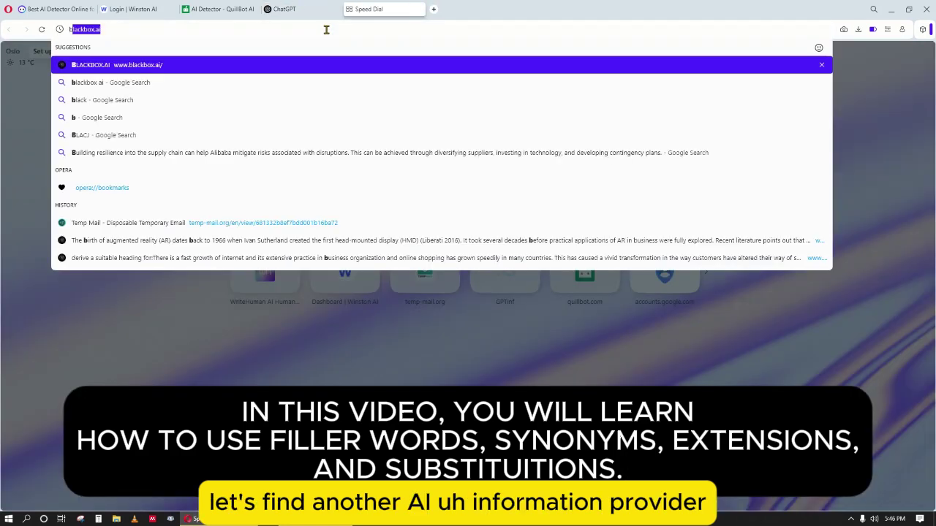
pyautogui.write('lackbox')
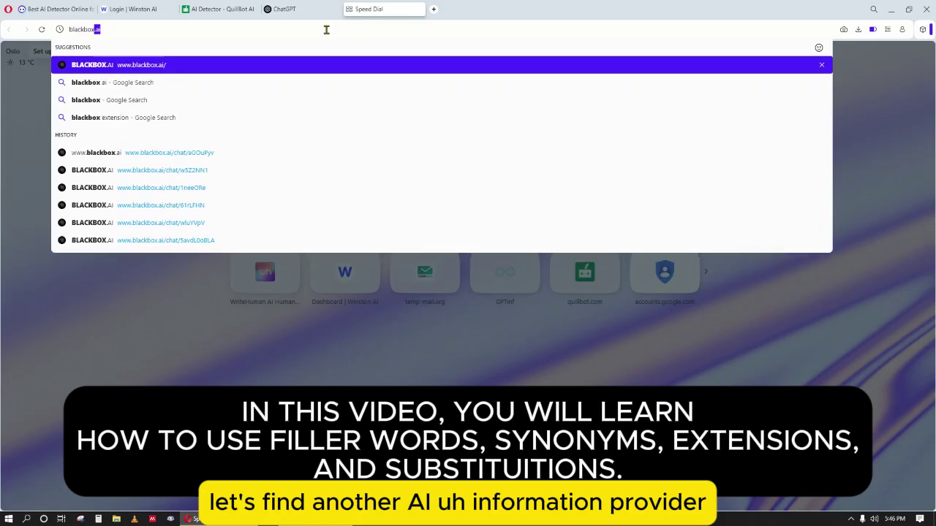
pyautogui.press('Return')
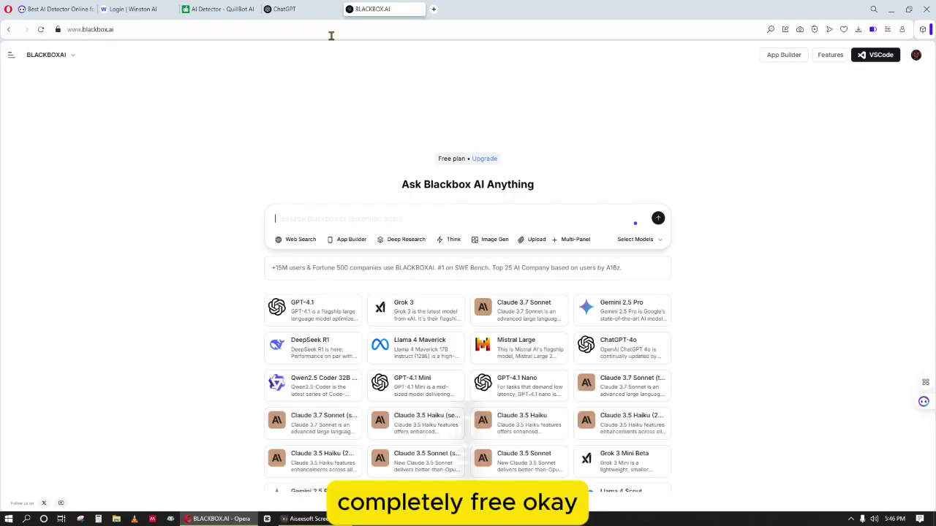
# - Switch back to ChatGPT and submit the prompt "define youtube in 50 words"
pyautogui.click(317, 12)
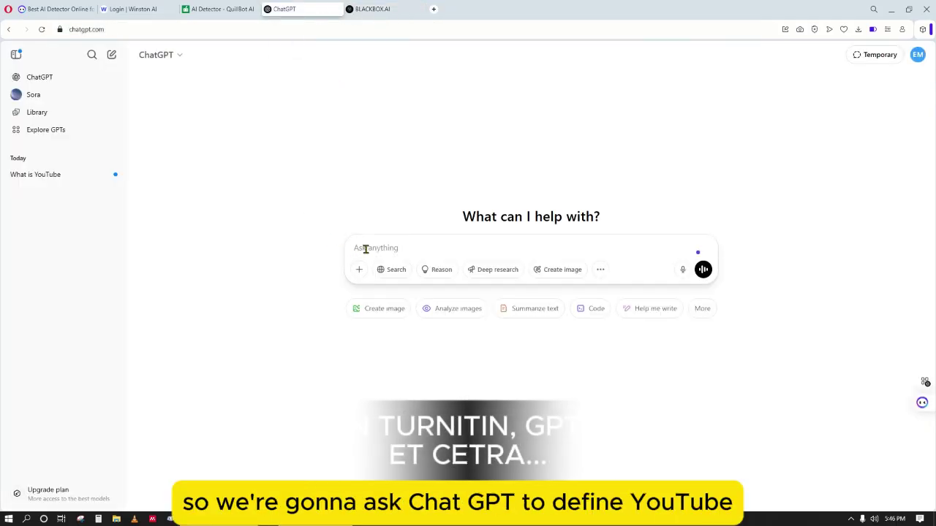
pyautogui.write('de')
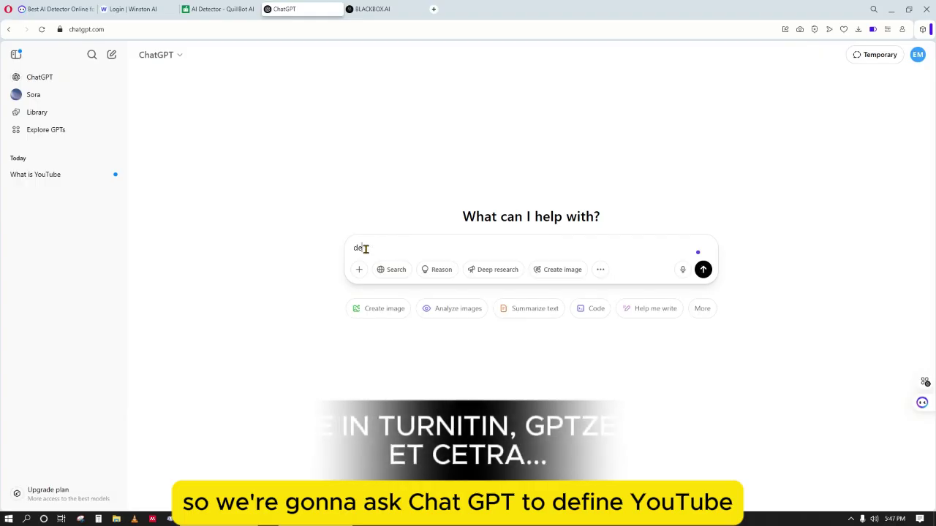
pyautogui.write('fine youtube in ')
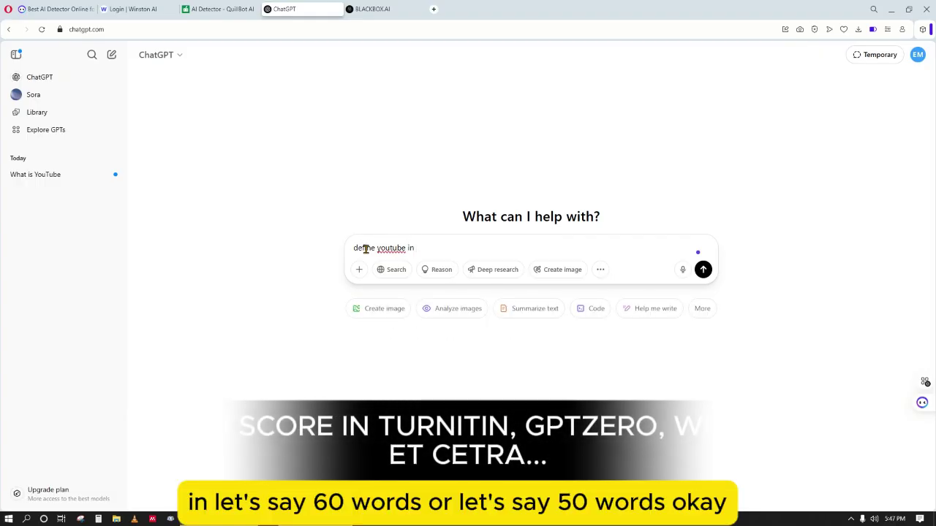
pyautogui.write('5')
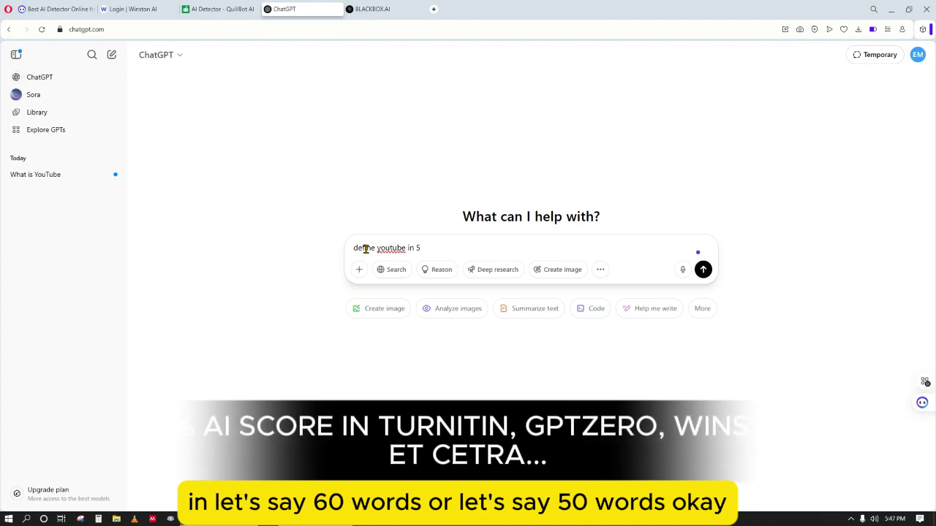
pyautogui.write('0 words')
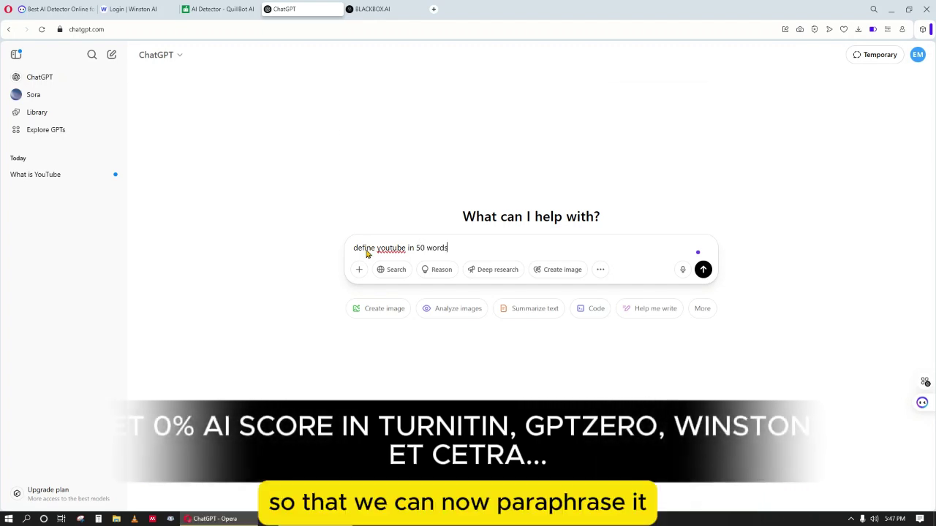
pyautogui.press('Return')
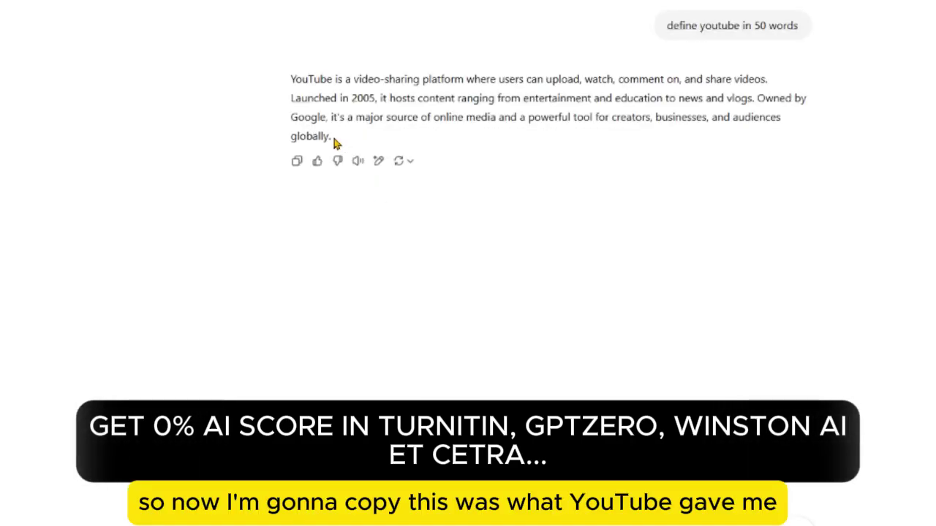
# - Copy ChatGPT's complete answer defining YouTube
pyautogui.moveTo(334, 143); pyautogui.dragTo(293, 82)
pyautogui.rightClick(306, 93)
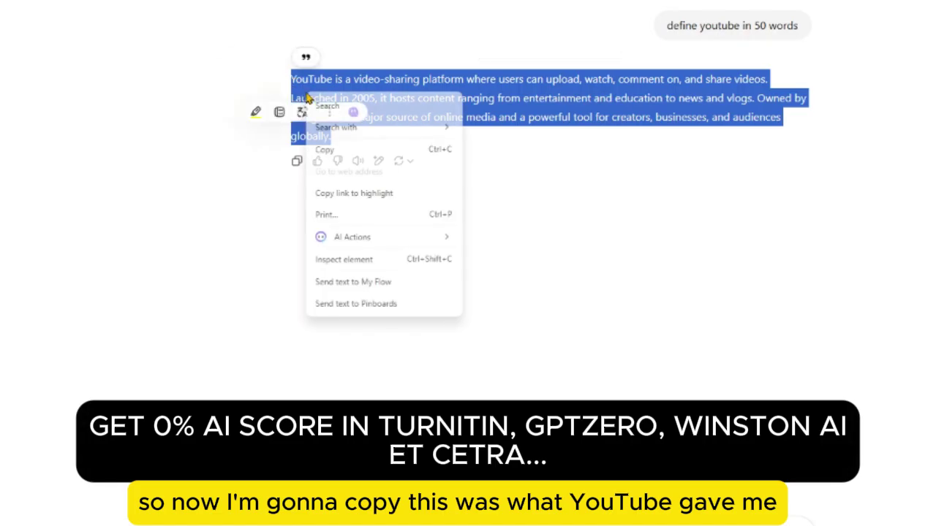
pyautogui.click(340, 149)
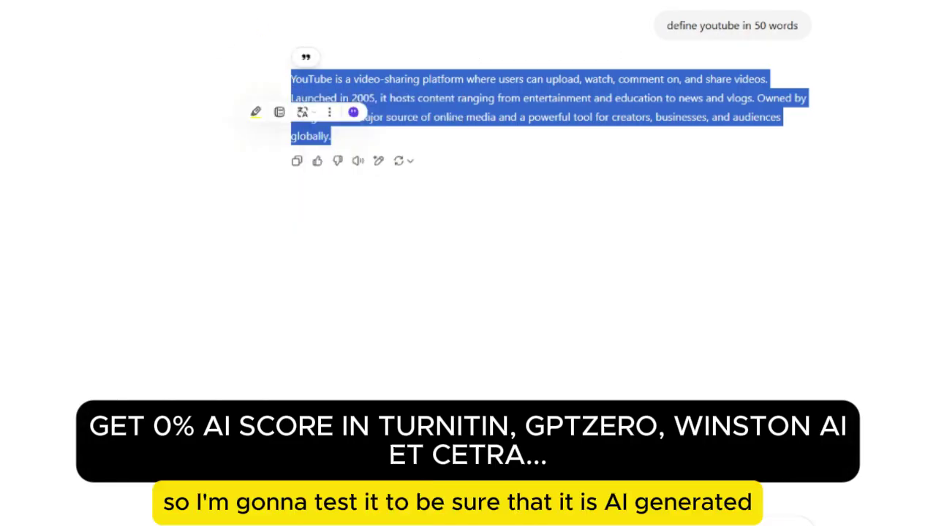
# - In QuillBot's AI Detector, paste the copied definition twice on separate lines and run the AI detection
pyautogui.click(230, 11)
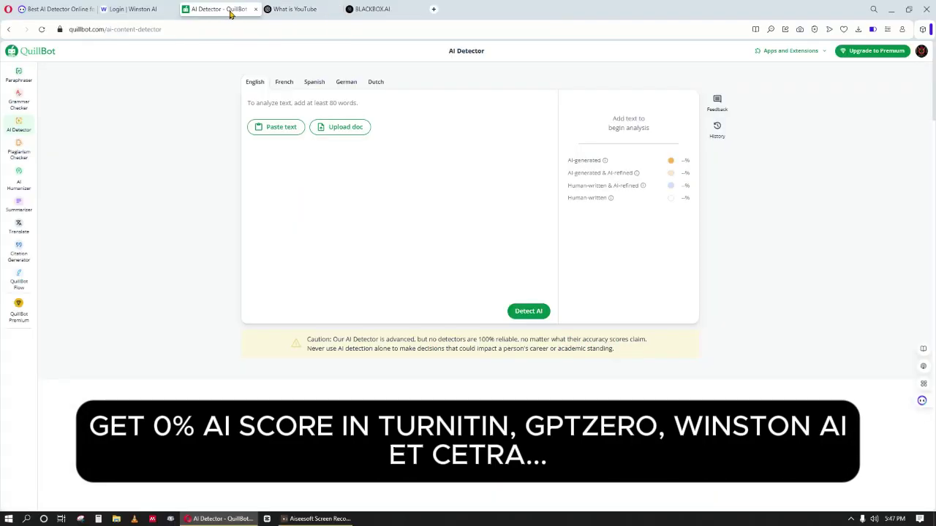
pyautogui.click(309, 100)
pyautogui.hotkey('ctrl', 'v')
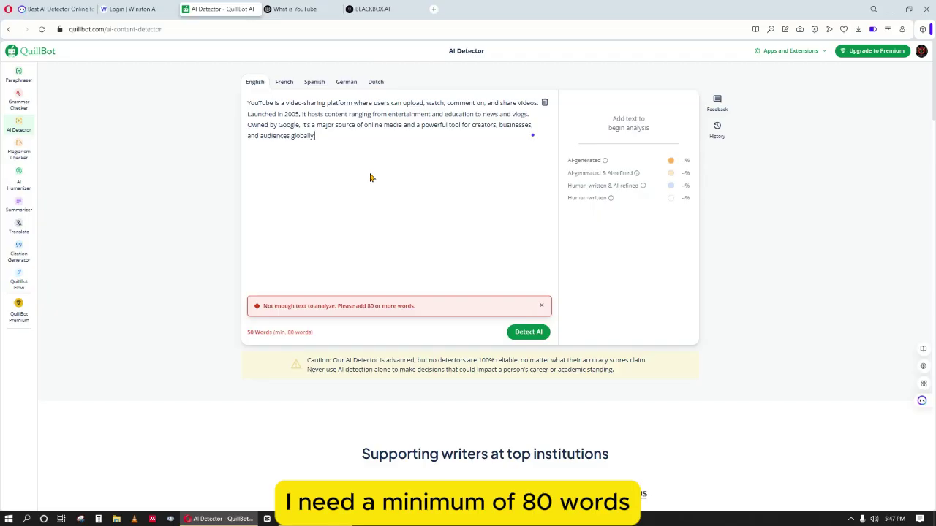
pyautogui.press('Return')
pyautogui.hotkey('ctrl', 'v')
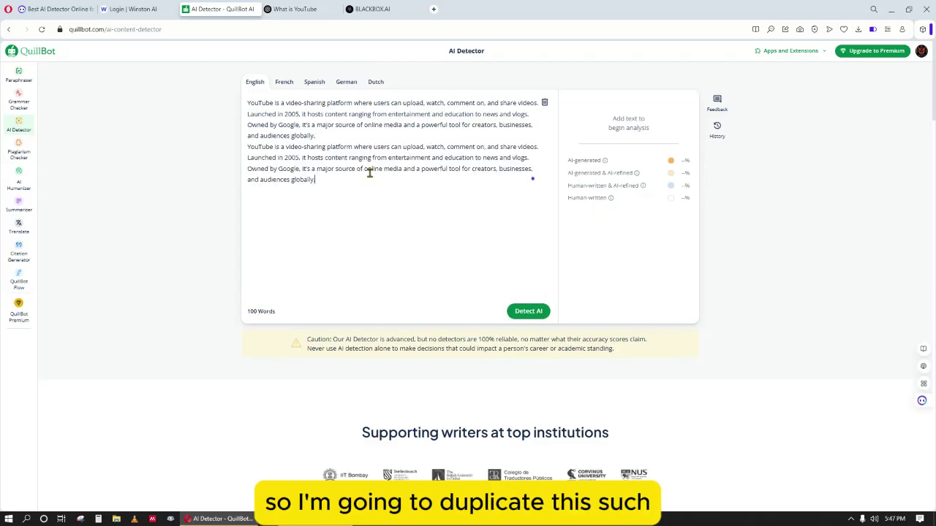
pyautogui.click(525, 313)
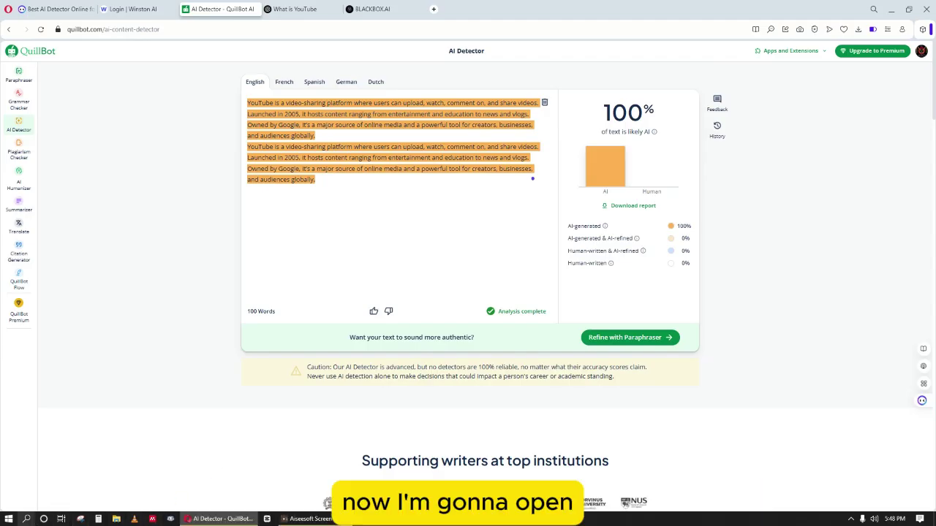
# - Open Word, create a blank document and paste the copied YouTube definition into it
pyautogui.click(27, 519)
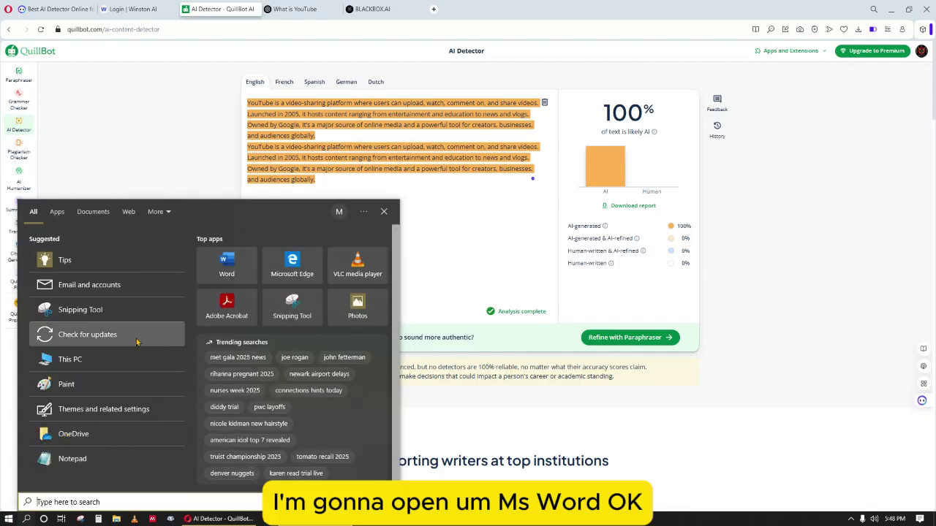
pyautogui.click(227, 265)
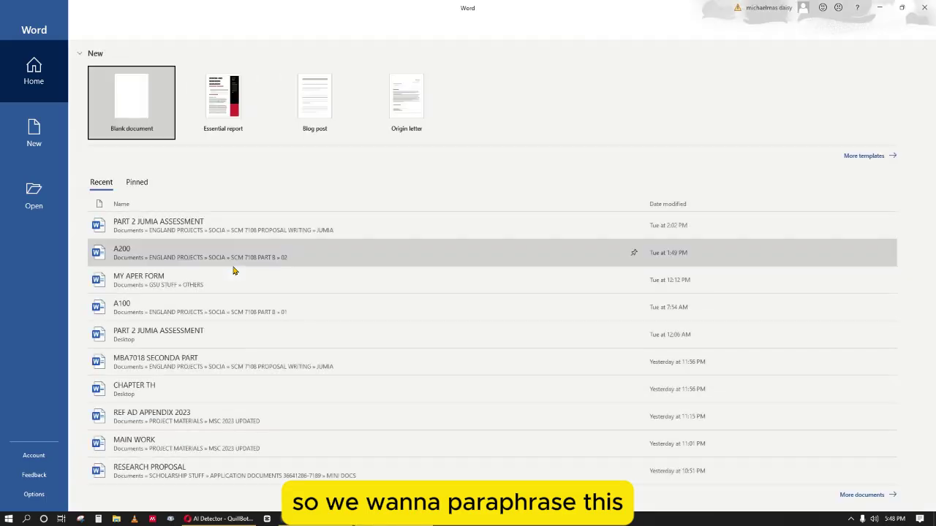
pyautogui.click(130, 109)
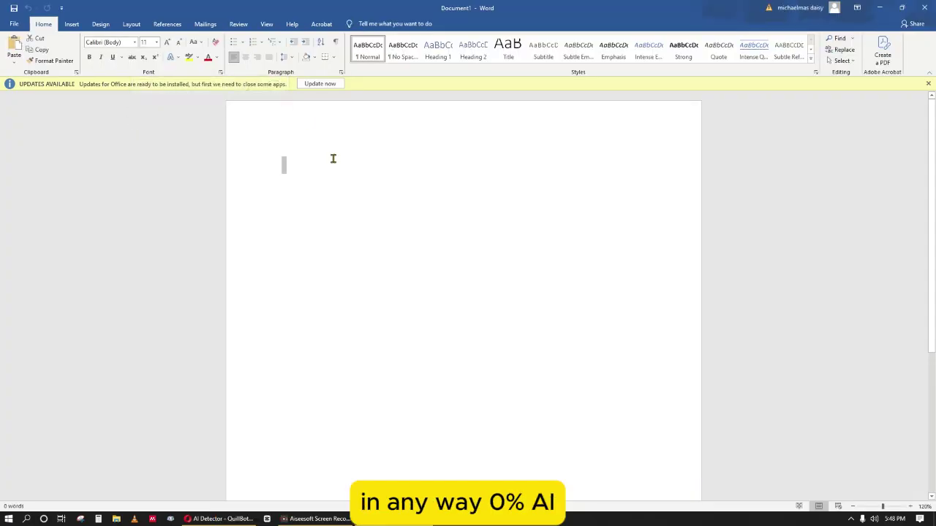
pyautogui.hotkey('ctrl', 'v')
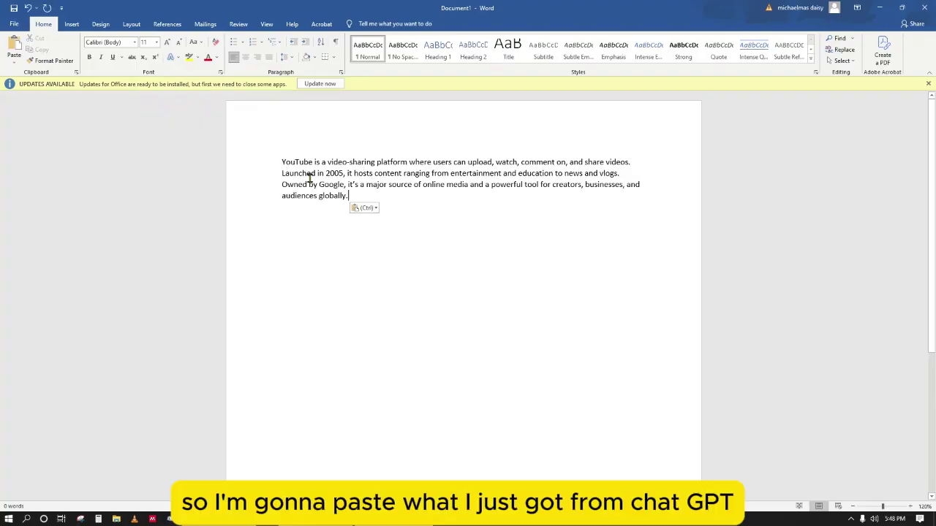
# - Set the pasted paragraph's font size to 16 and justify its alignment
pyautogui.moveTo(351, 196); pyautogui.dragTo(277, 157)
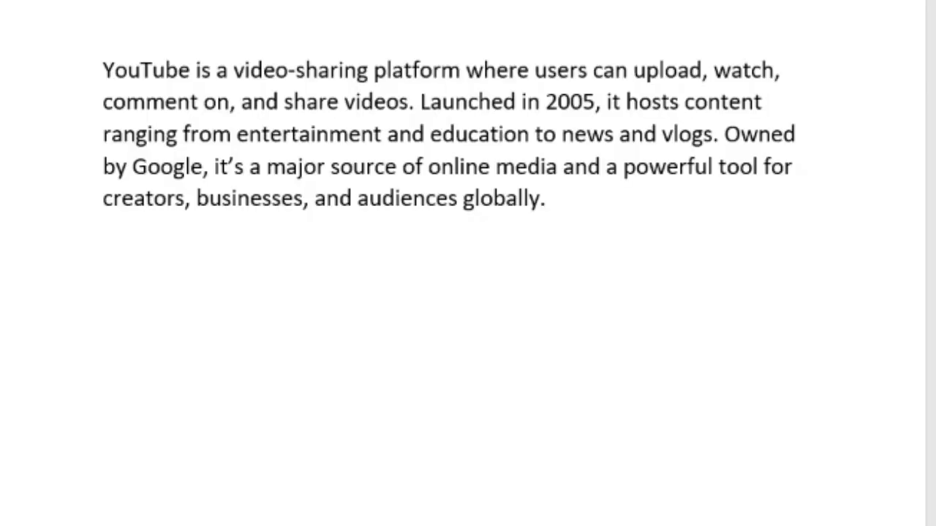
pyautogui.moveTo(546, 199); pyautogui.dragTo(105, 78)
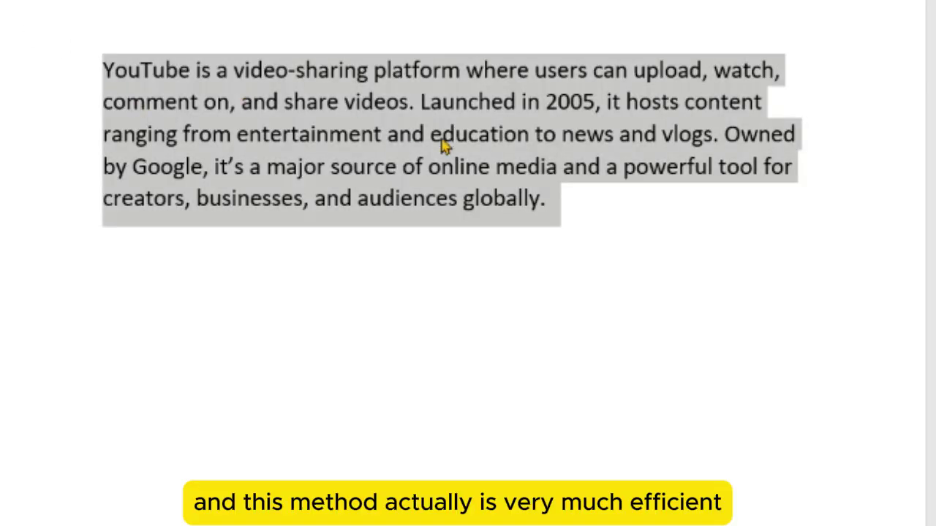
pyautogui.hotkey('ctrl', 'j')
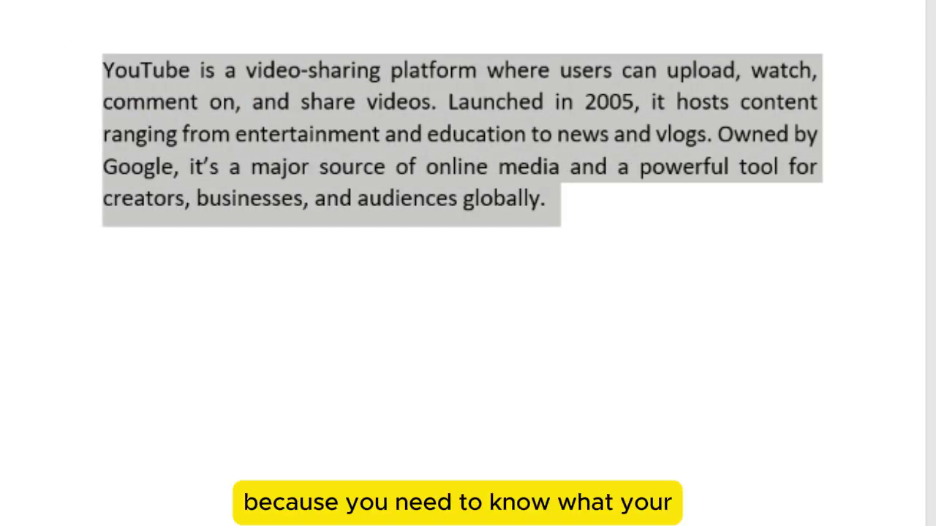
pyautogui.click(564, 228)
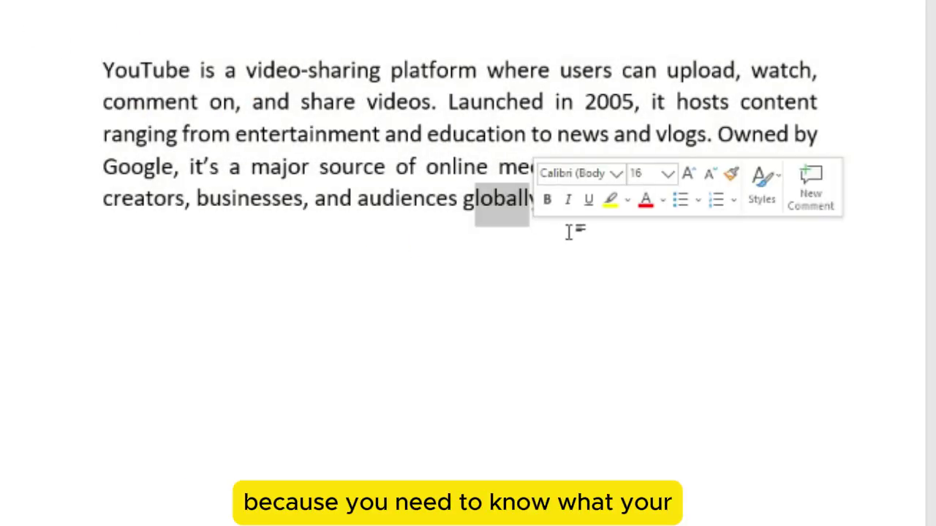
pyautogui.moveTo(561, 212); pyautogui.dragTo(80, 59)
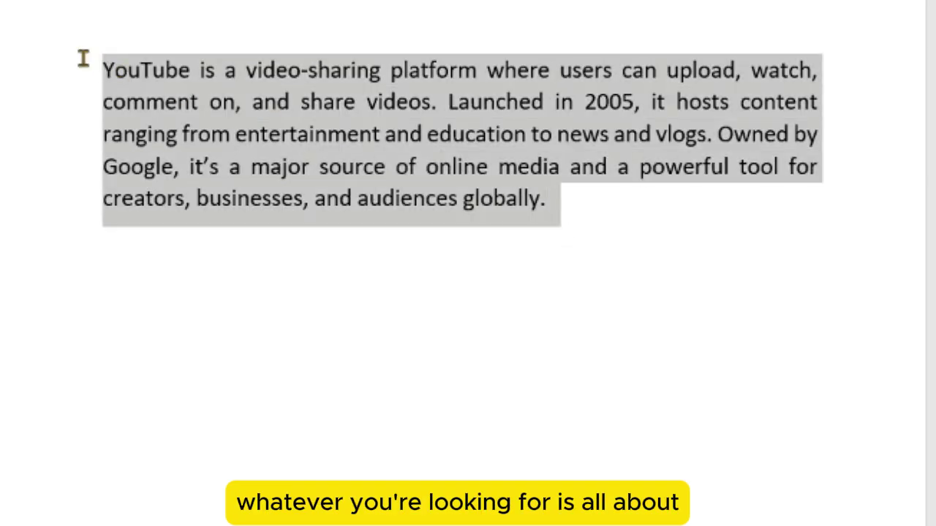
pyautogui.click(273, 163)
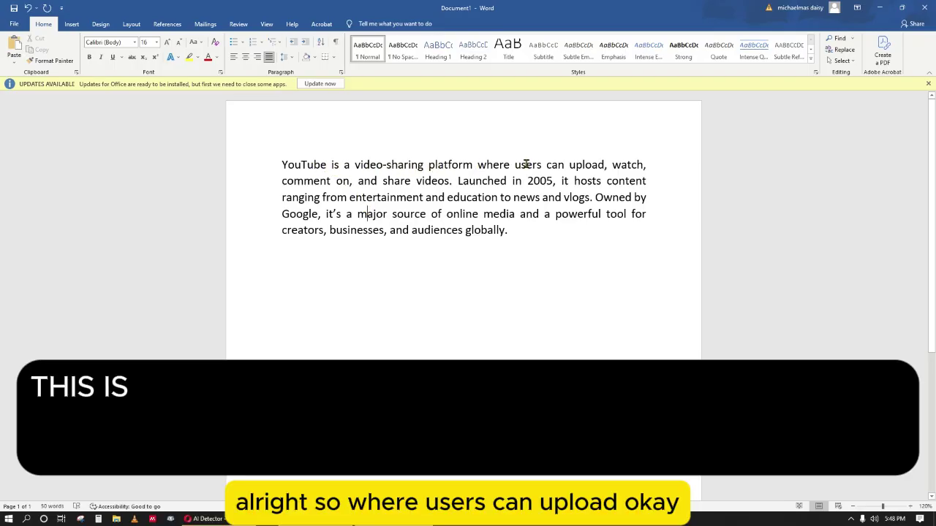
# - Split the paragraph after "upload," and leave an empty line before "watch, comment on"
pyautogui.click(609, 164)
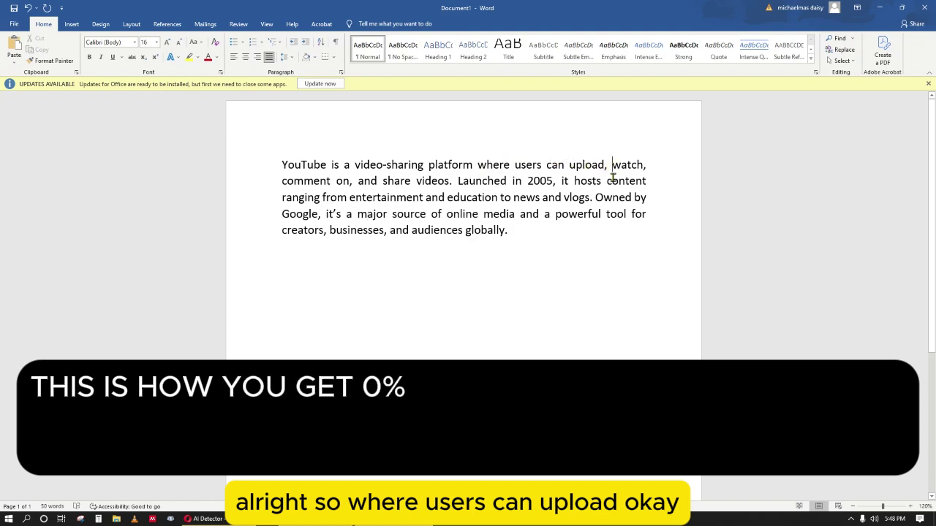
pyautogui.press('Return')
pyautogui.press('Return')
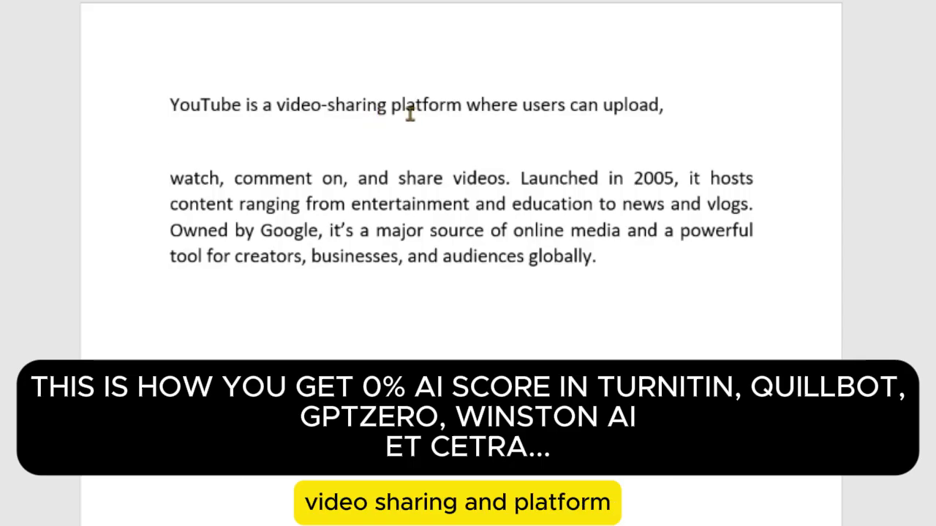
# - Begin the paraphrase on the empty line with "Youtube can be termed" and correct the flagged word to "YouTube"
pyautogui.click(193, 135)
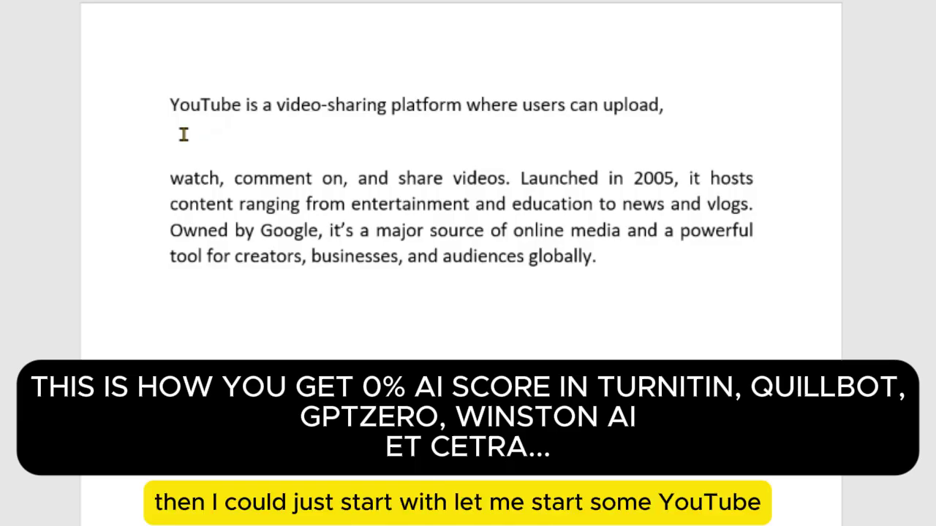
pyautogui.write('Youtu')
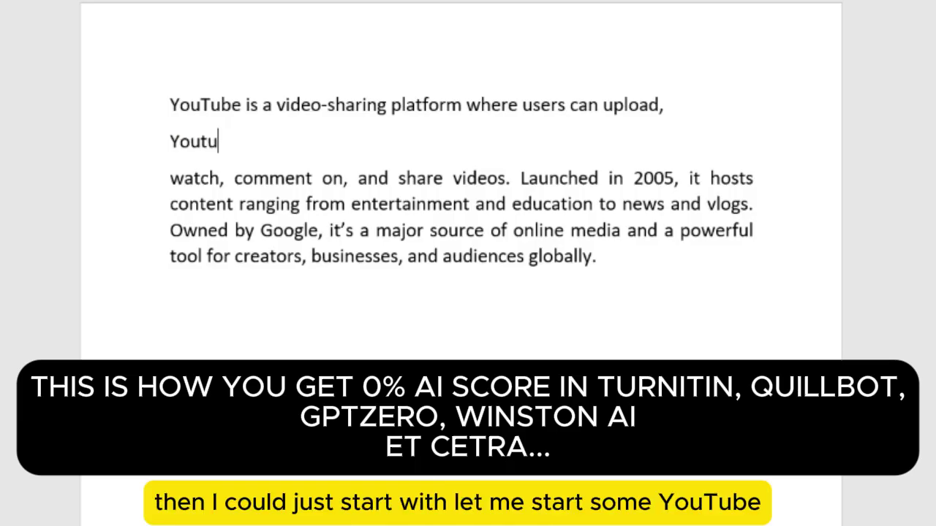
pyautogui.write('be')
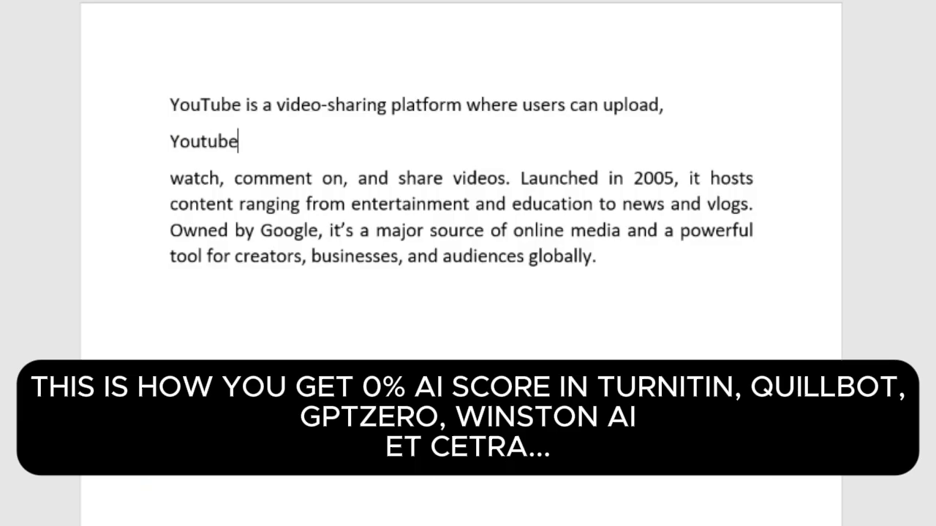
pyautogui.write(' can be ter')
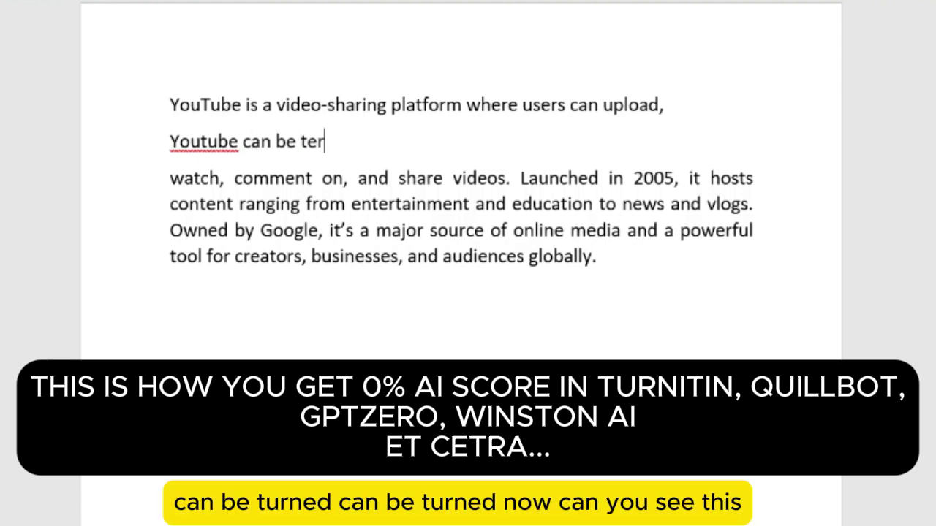
pyautogui.write('med')
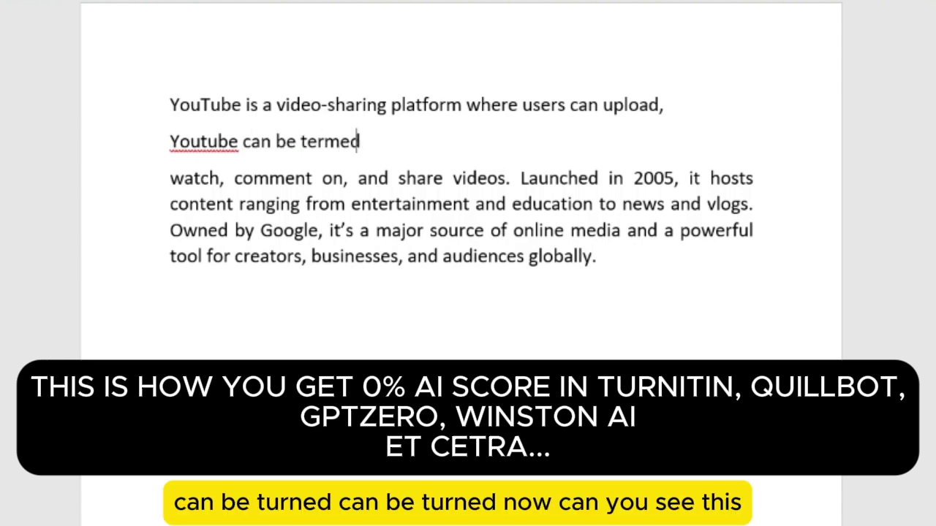
pyautogui.rightClick(200, 144)
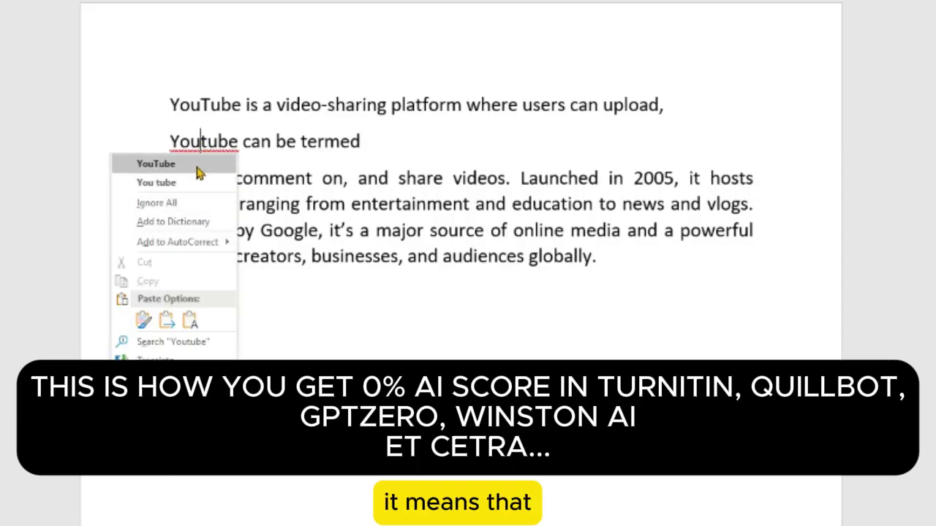
pyautogui.click(162, 165)
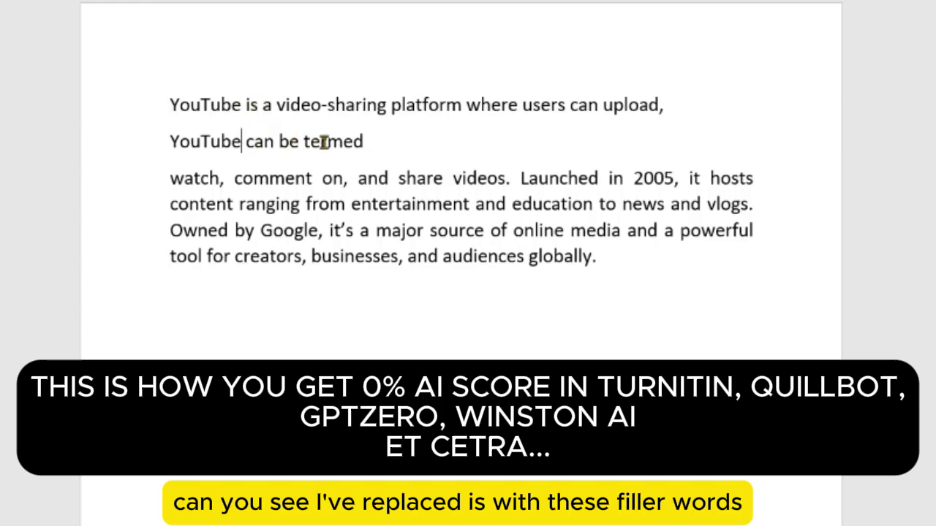
# - Bold and underline the filler words "can be termed" in the paraphrased line
pyautogui.moveTo(368, 142); pyautogui.dragTo(249, 143)
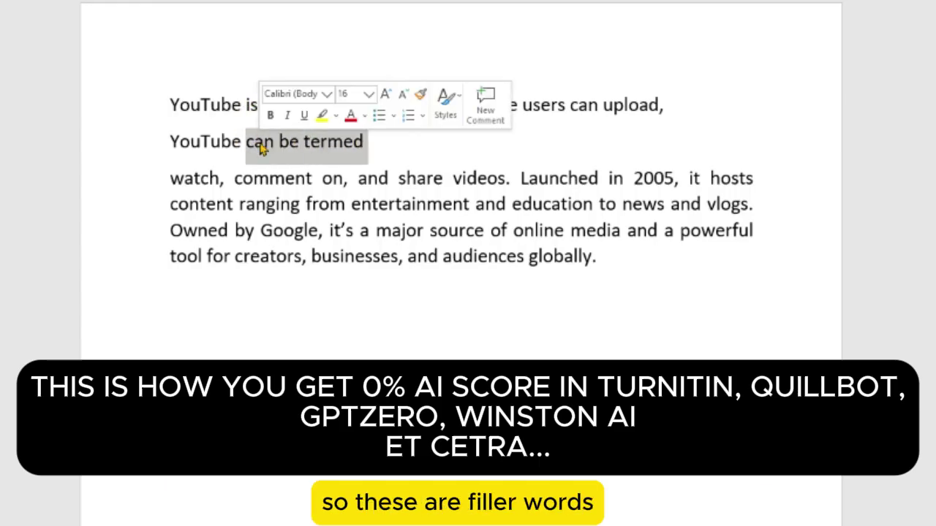
pyautogui.hotkey('ctrl', 'u')
pyautogui.hotkey('ctrl', 'b')
# - Continue the paraphrased line after "can be termed" with the unformatted text "as a video-"
pyautogui.click(401, 142)
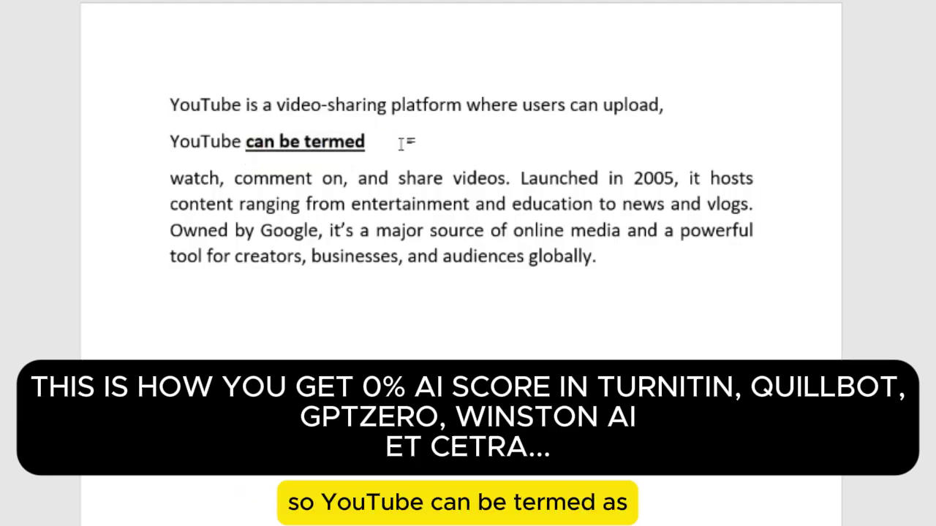
pyautogui.write('a')
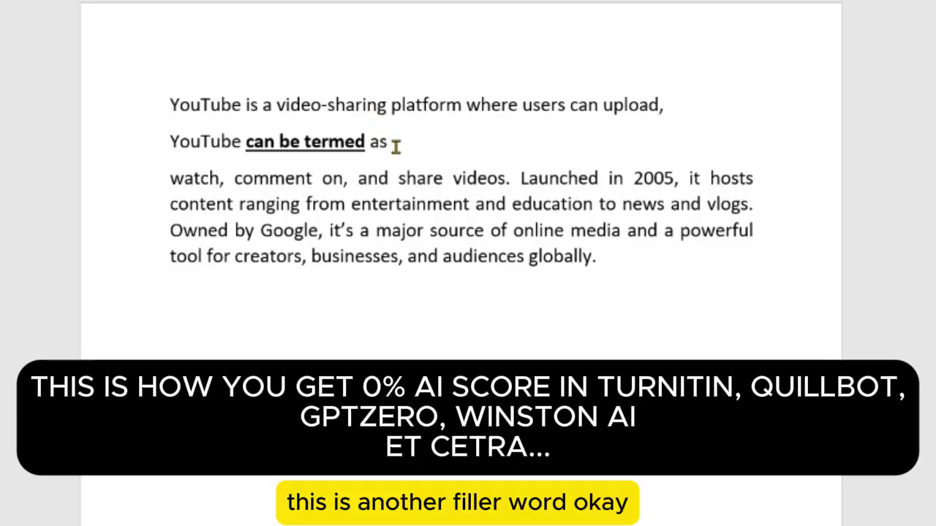
pyautogui.write('s a ')
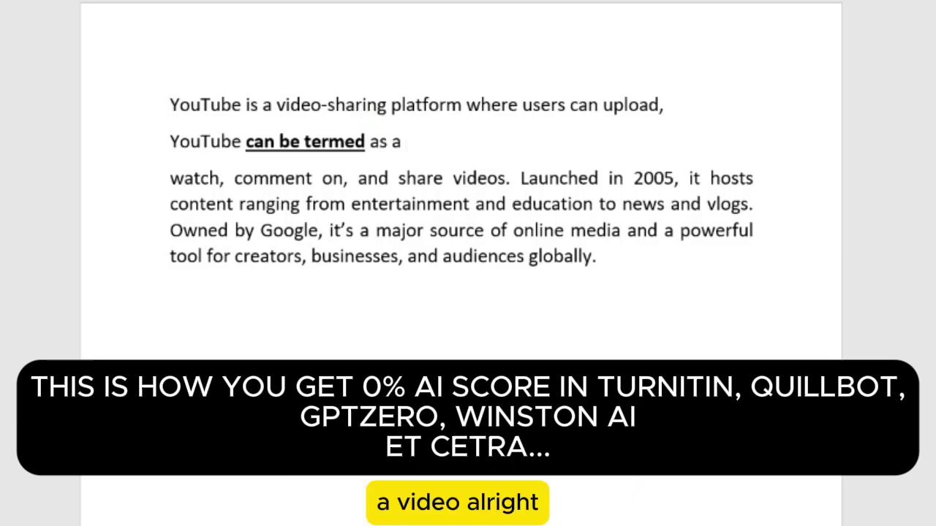
pyautogui.write('video')
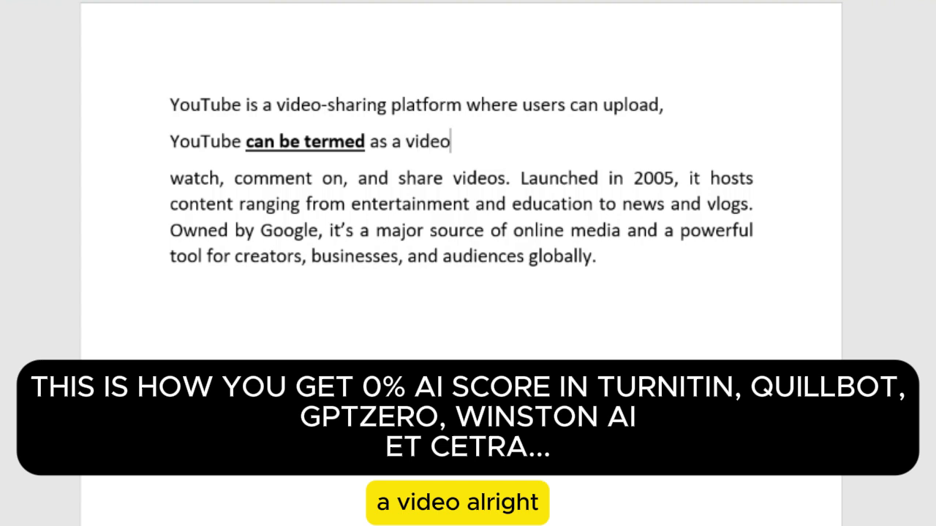
pyautogui.write('-')
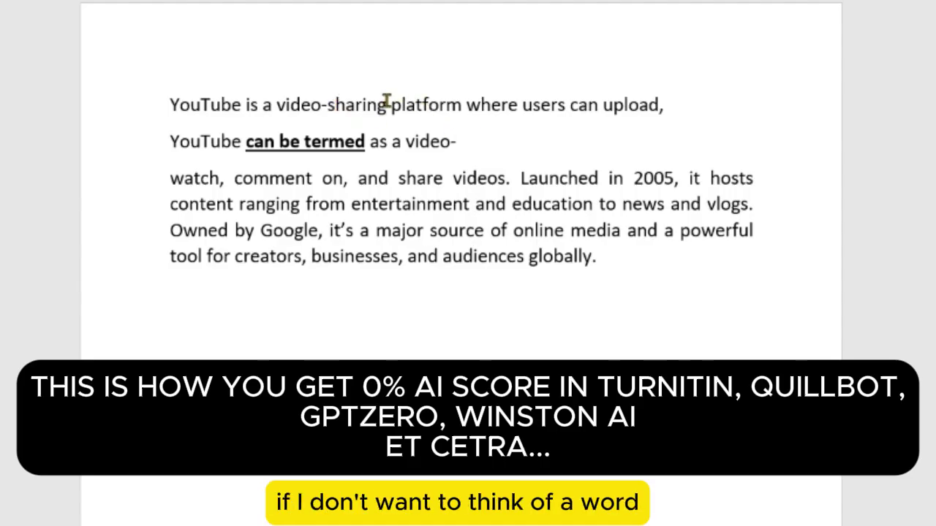
# - Try the suggested synonym "distribution" in place of "sharing" in the original sentence, and undo the replacement
pyautogui.moveTo(387, 98); pyautogui.dragTo(327, 103)
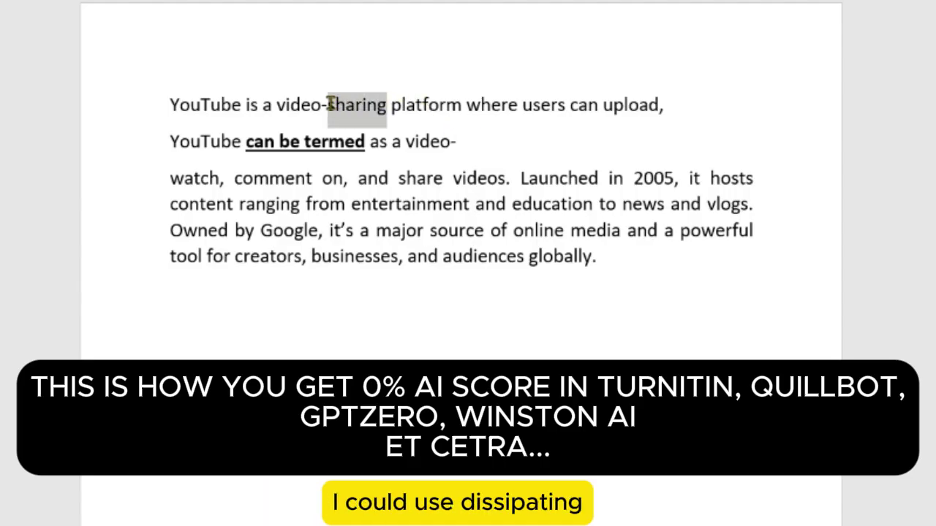
pyautogui.rightClick(330, 106)
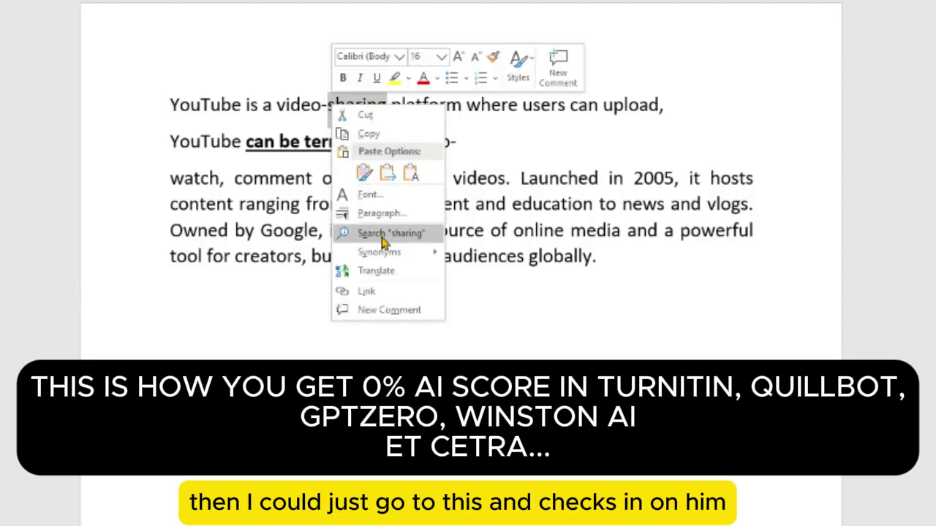
pyautogui.moveTo(387, 254)
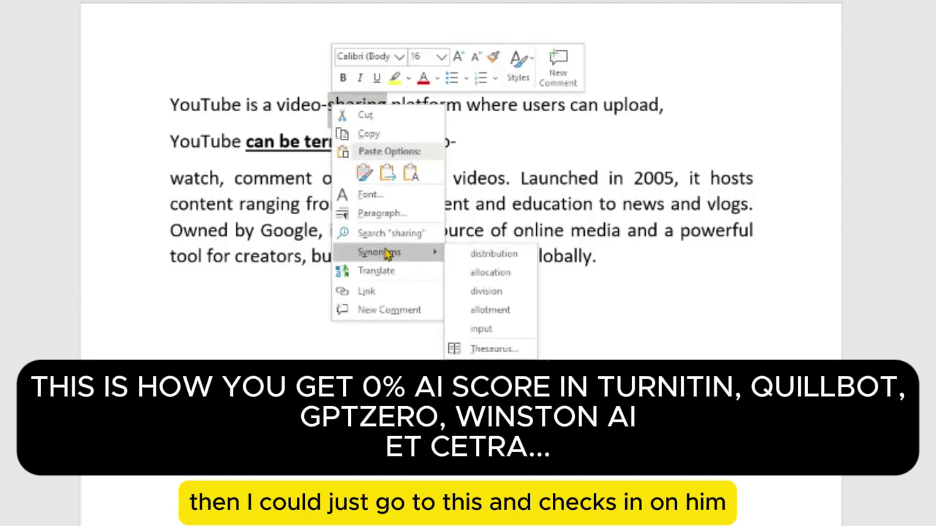
pyautogui.click(474, 258)
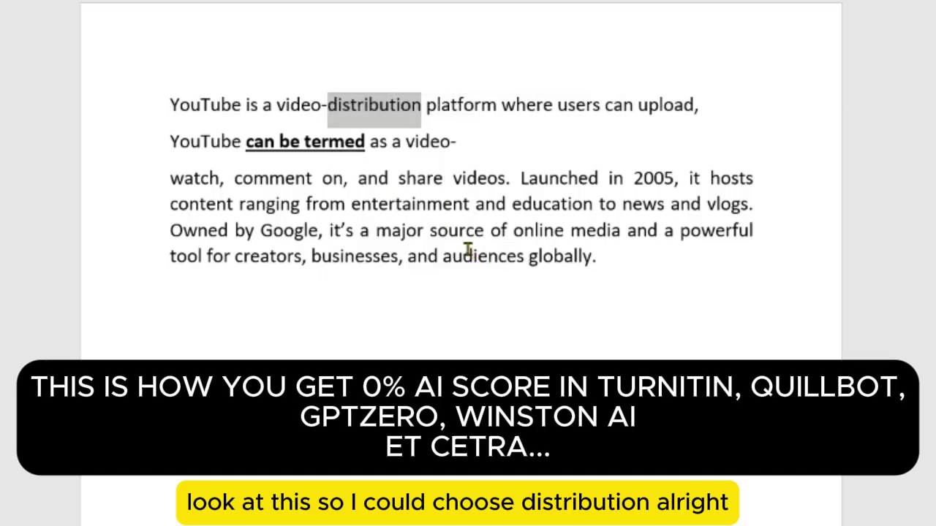
pyautogui.hotkey('ctrl', 'z')
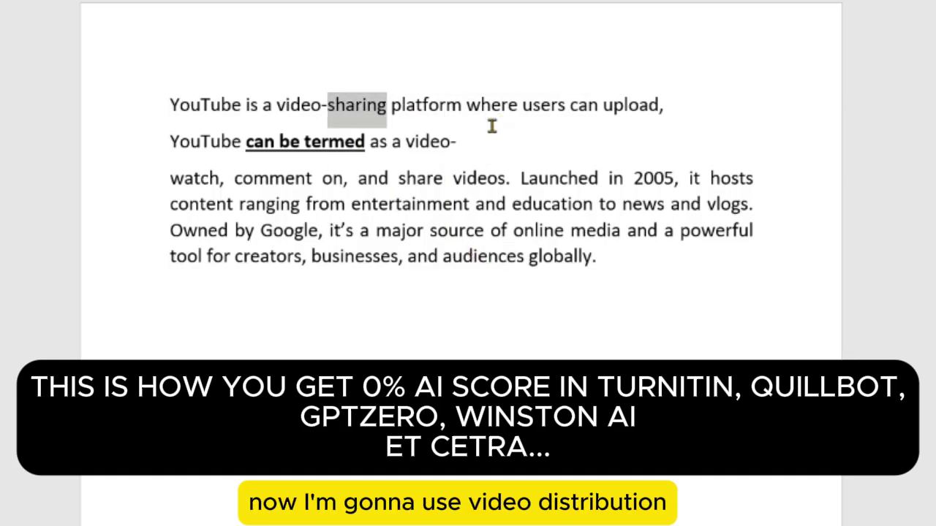
# - Complete the compound word at the end of the paraphrased line with "distribution"
pyautogui.click(467, 150)
pyautogui.write('dist')
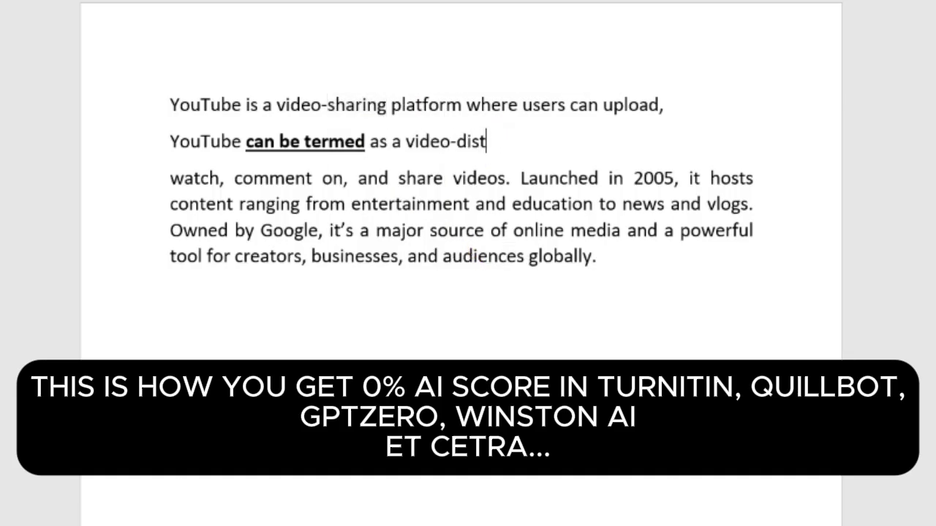
pyautogui.write('ribution')
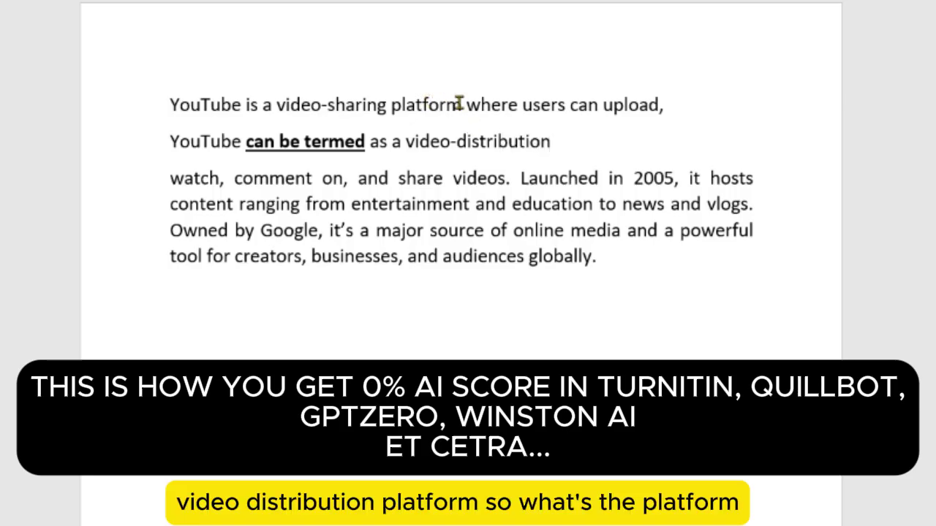
# - Add "avenue" after "video-distribution" as a substitute for the original word "platform"
pyautogui.moveTo(465, 105); pyautogui.dragTo(391, 106)
pyautogui.click(560, 143)
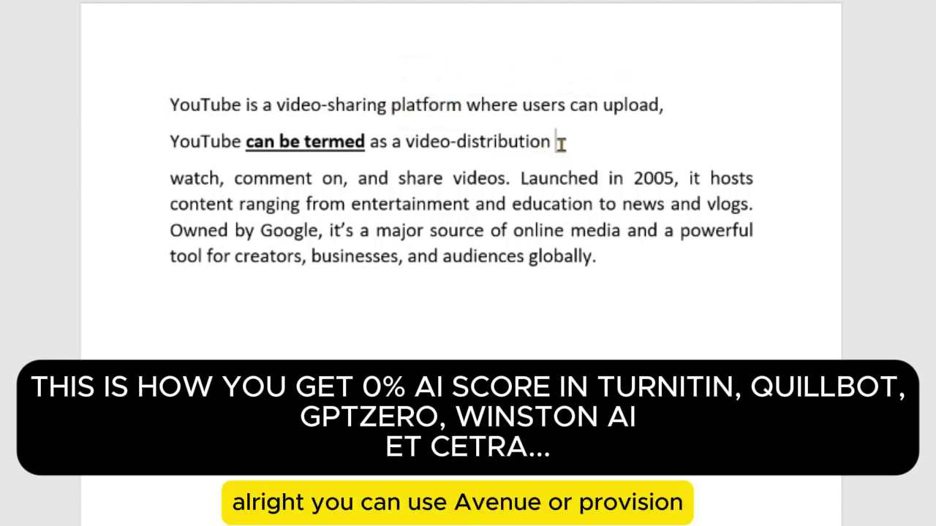
pyautogui.write('avenue')
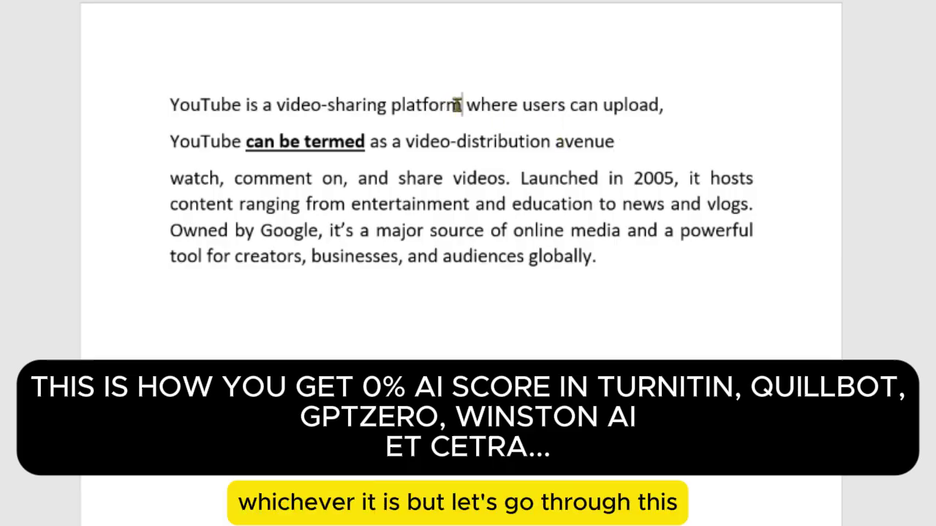
# - Check the suggested synonyms for "platform" in the original sentence and return to the end of the paraphrased line
pyautogui.moveTo(462, 104); pyautogui.dragTo(392, 106)
pyautogui.rightClick(398, 115)
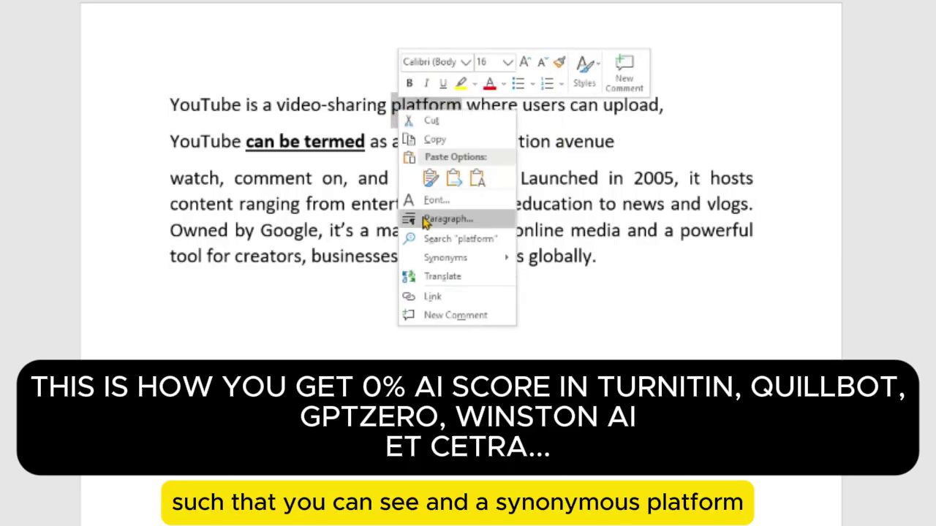
pyautogui.moveTo(471, 261)
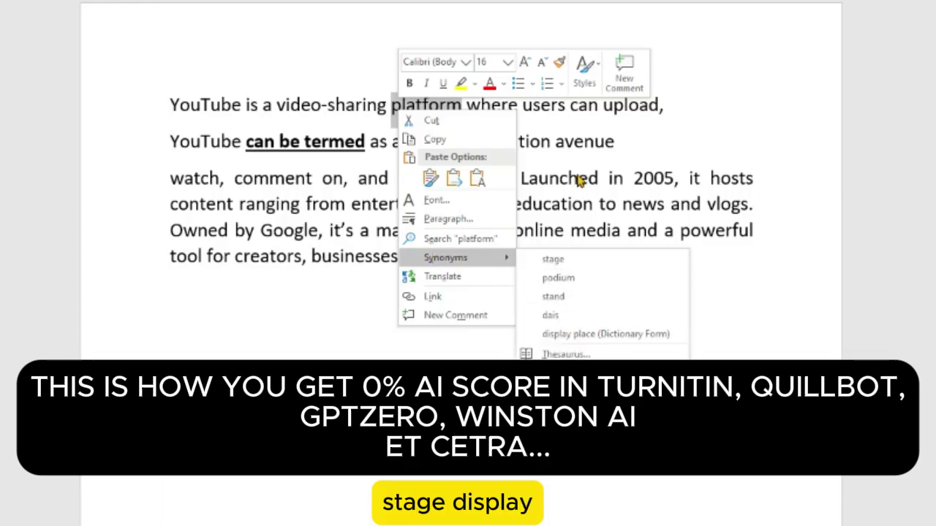
pyautogui.click(601, 146)
pyautogui.click(617, 146)
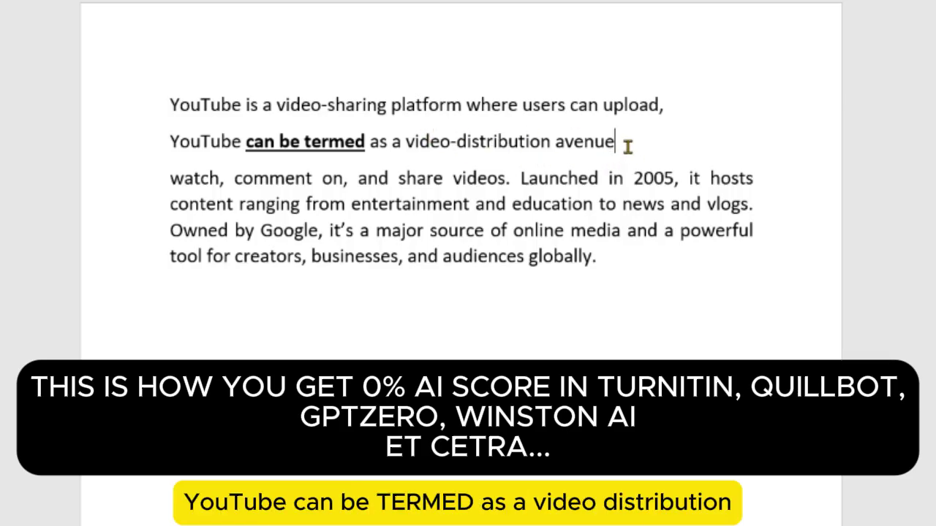
# - Replace "avenue" at the end of the paraphrased line with "platform"
pyautogui.press('BackSpace')
pyautogui.press('BackSpace')
pyautogui.press('BackSpace')
pyautogui.press('BackSpace')
pyautogui.press('BackSpace')
pyautogui.press('BackSpace')
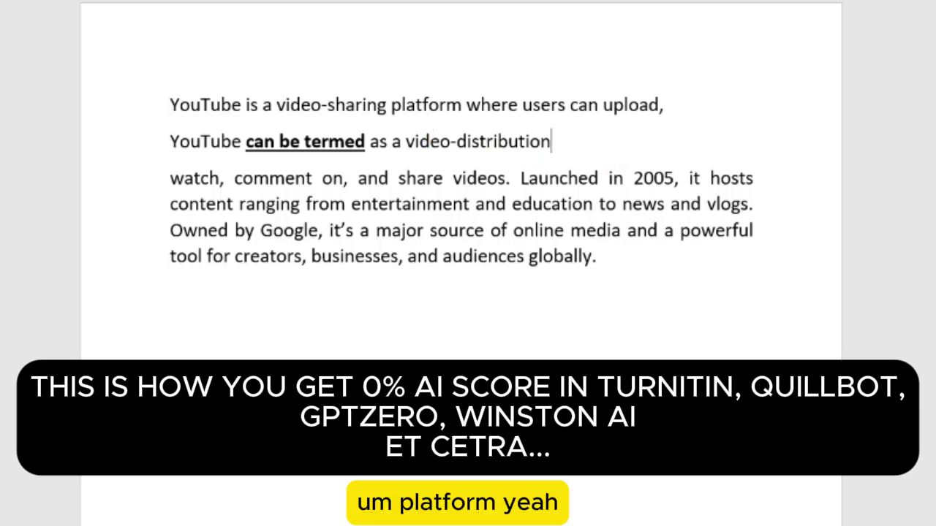
pyautogui.write('platform')
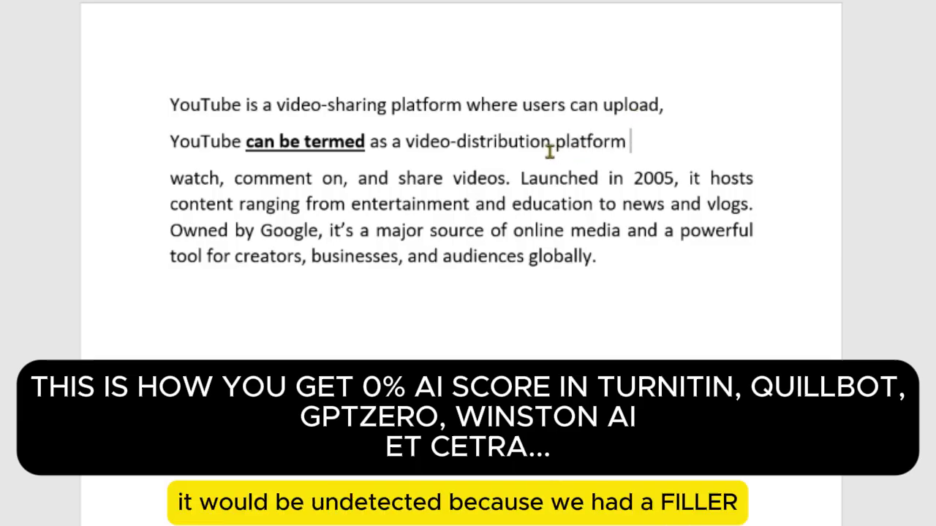
# - Bold and underline the words "distribution" and "as" in the paraphrased line
pyautogui.moveTo(549, 144); pyautogui.dragTo(456, 140)
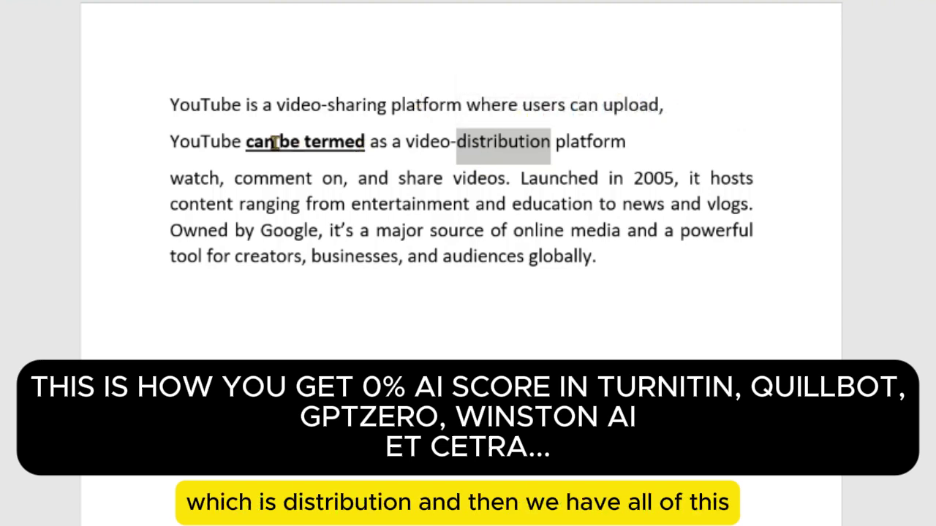
pyautogui.hotkey('ctrl', 'b')
pyautogui.hotkey('ctrl', 'u')
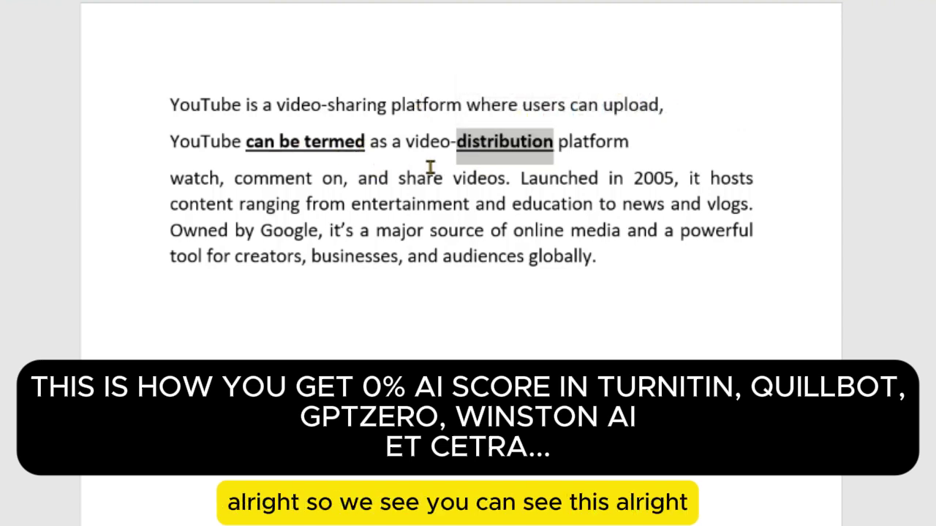
pyautogui.doubleClick(377, 141)
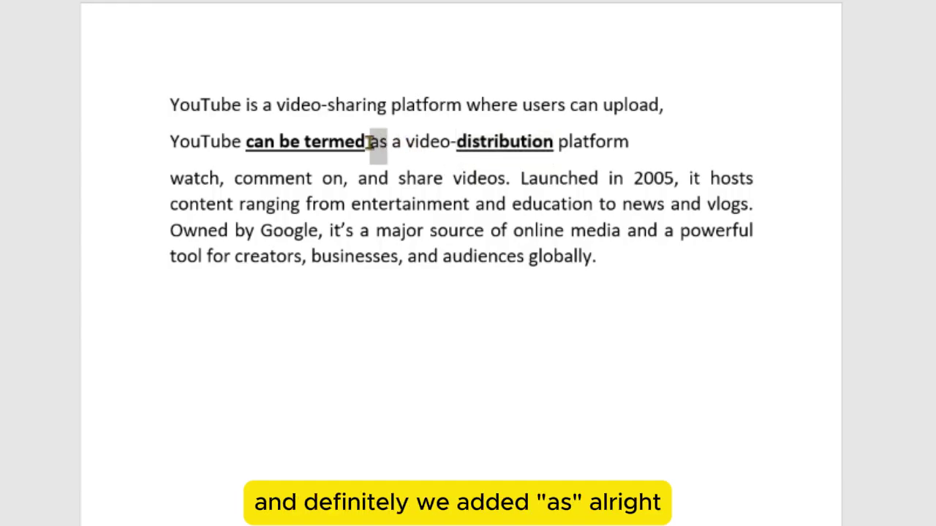
pyautogui.hotkey('ctrl', 'b')
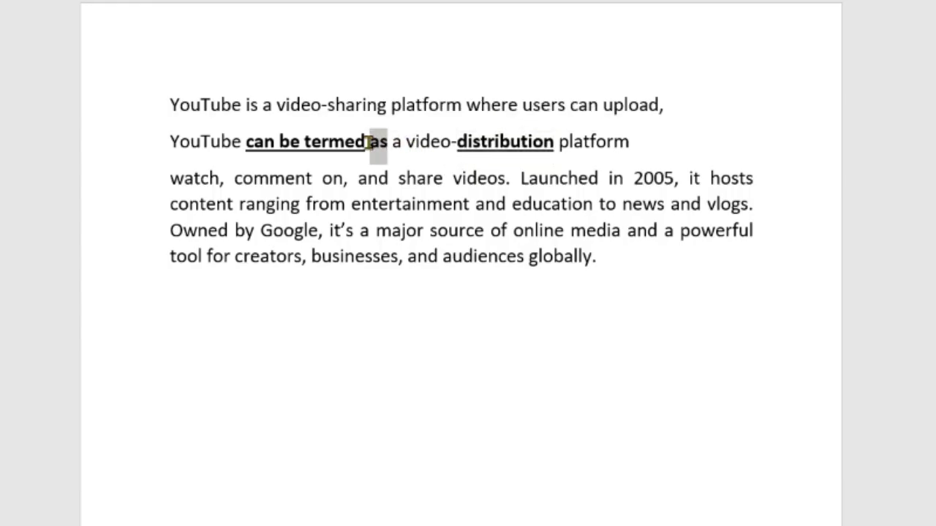
pyautogui.hotkey('ctrl', 'u')
# - Highlight "distribution" and "can be termed as" in yellow in the paraphrased line
pyautogui.click(554, 142)
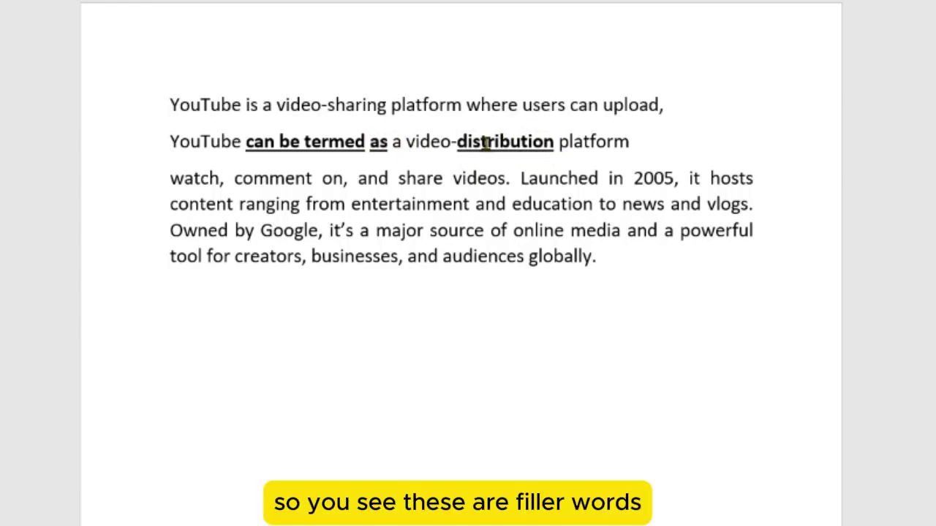
pyautogui.moveTo(557, 142); pyautogui.dragTo(456, 145)
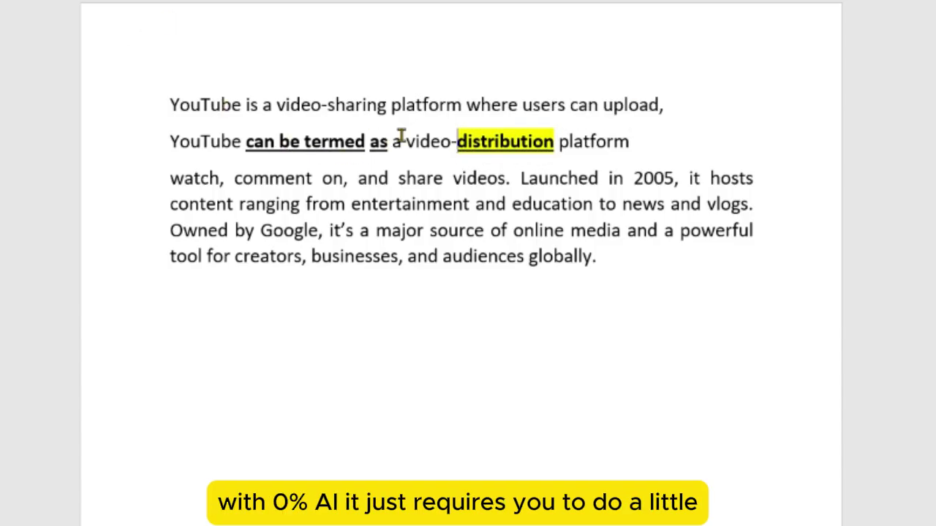
pyautogui.moveTo(393, 141); pyautogui.dragTo(245, 139)
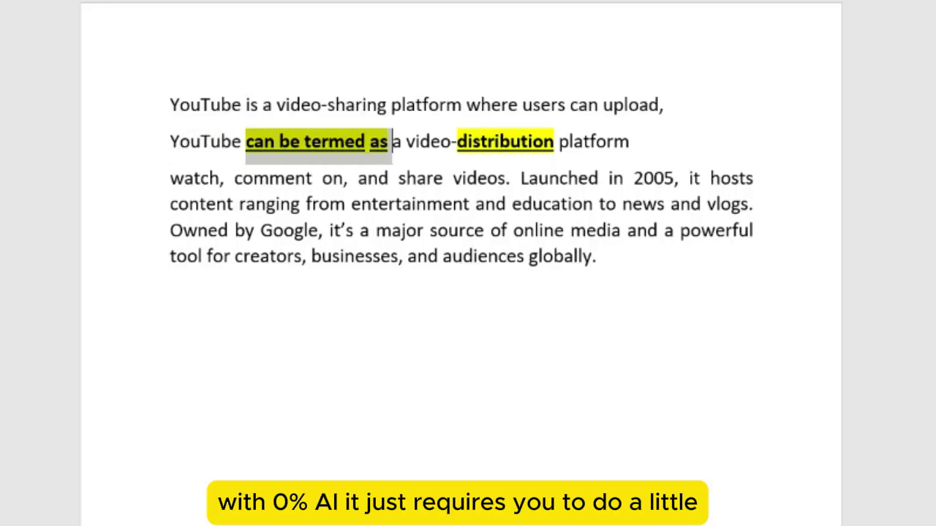
# - Extend the paraphrased line with ", where" after "platform" and add four line breaks before the remaining original text
pyautogui.click(656, 148)
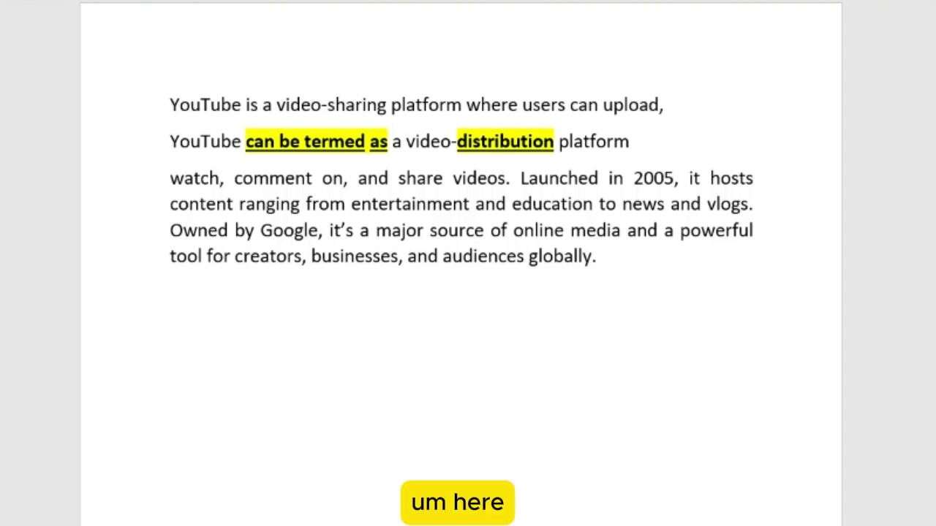
pyautogui.write('where')
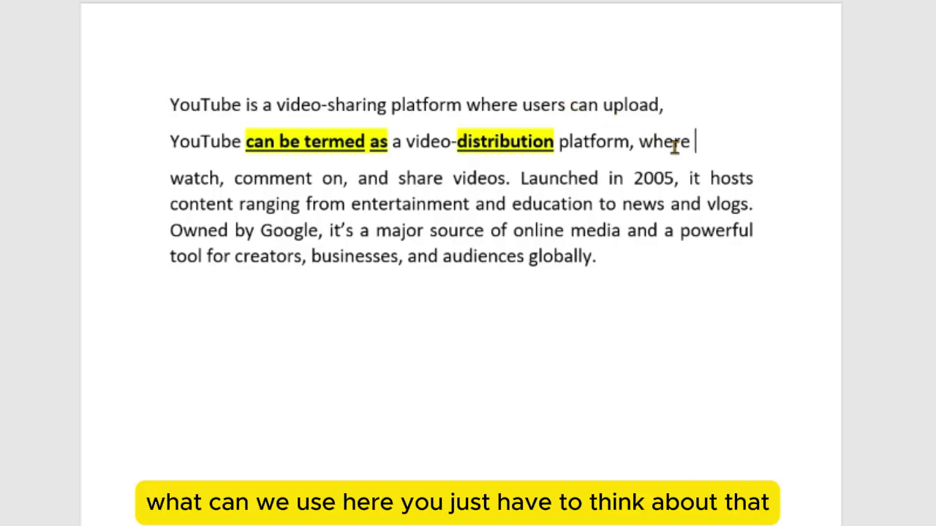
pyautogui.press('Return')
pyautogui.press('Return')
pyautogui.press('Return')
pyautogui.press('Return')
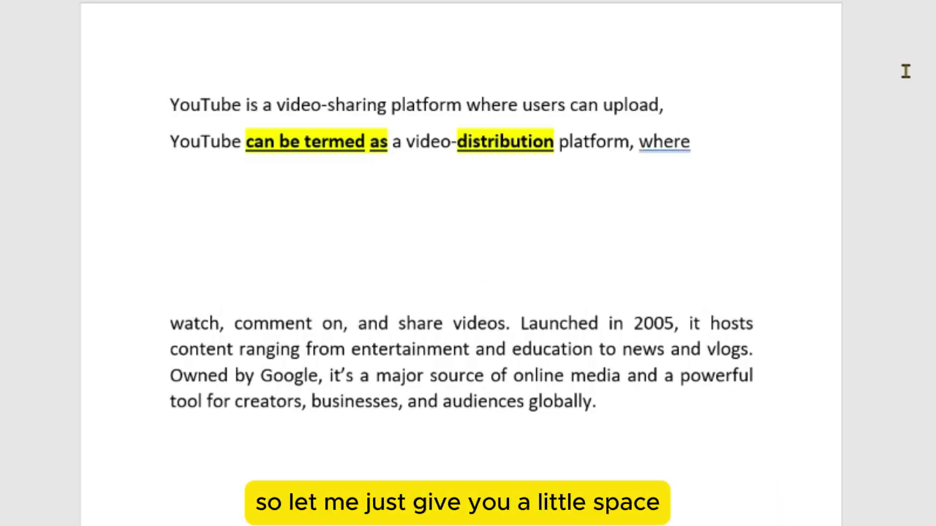
# - Continue the paraphrased line after "where" with "people can actually get to upload"
pyautogui.click(724, 145)
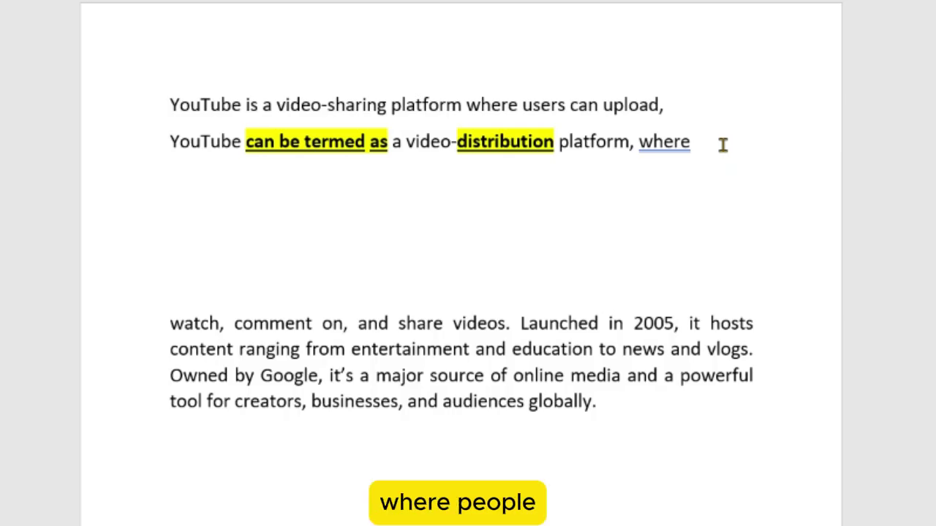
pyautogui.write('peope')
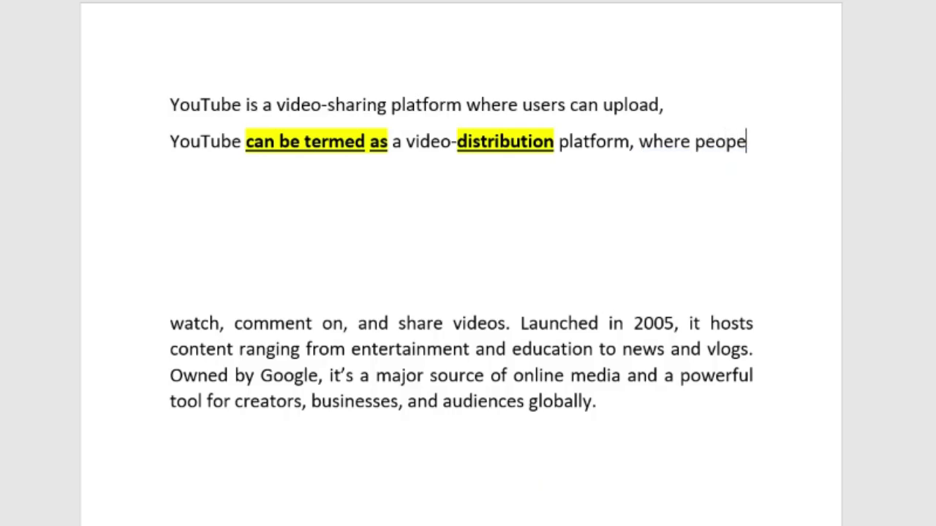
pyautogui.write('lle')
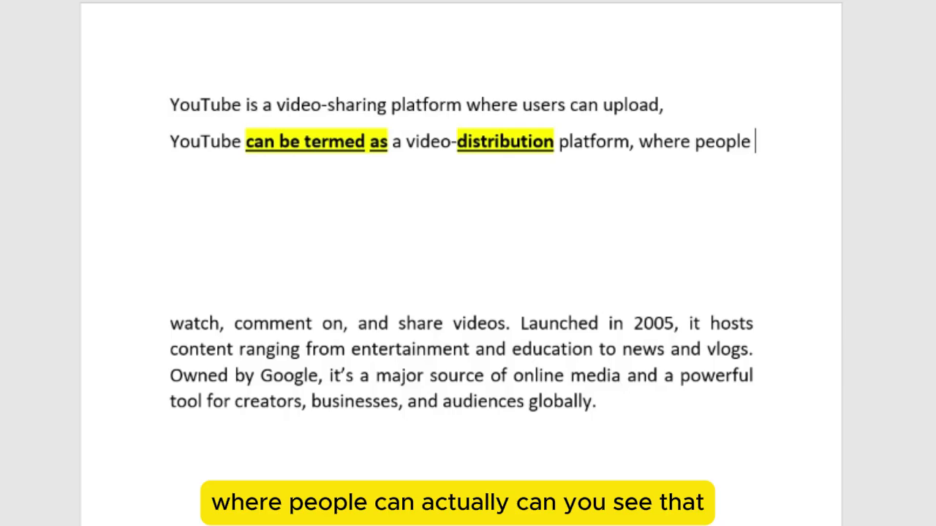
pyautogui.write(' can actually')
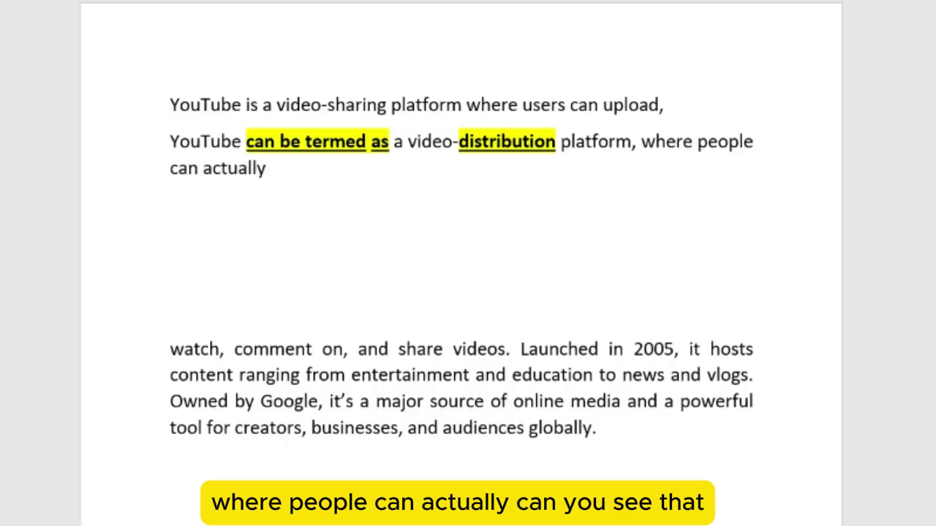
pyautogui.write(' get to ')
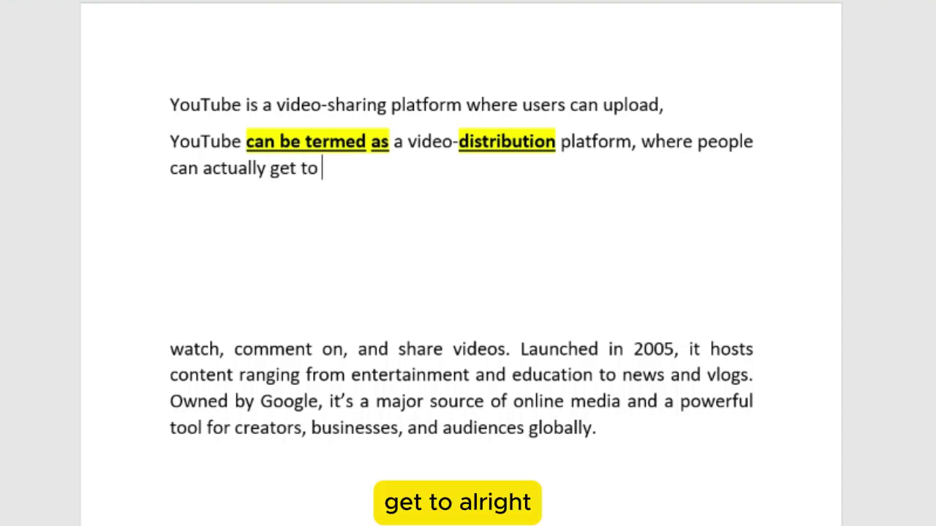
pyautogui.write('upload')
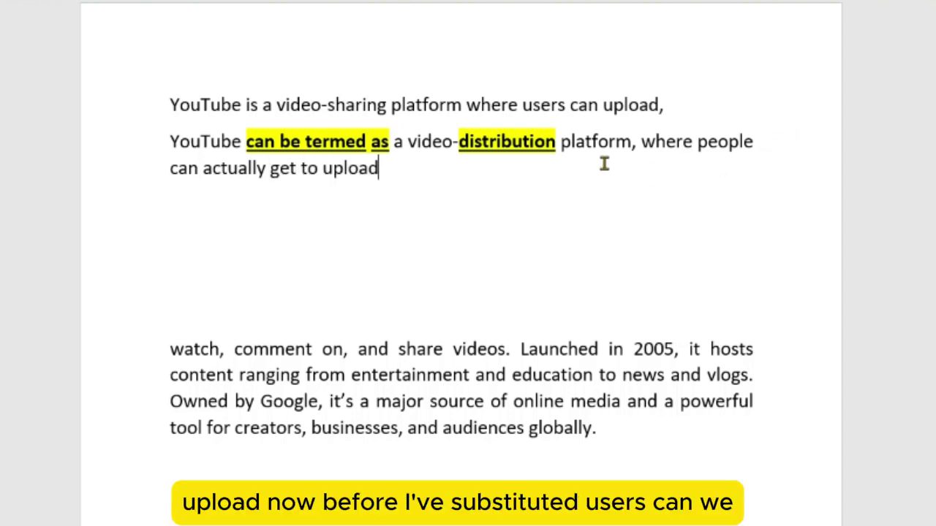
# - Bold and underline the filler words "people can actually get to" in the paraphrased sentence
pyautogui.click(597, 106)
pyautogui.moveTo(593, 106); pyautogui.dragTo(535, 106)
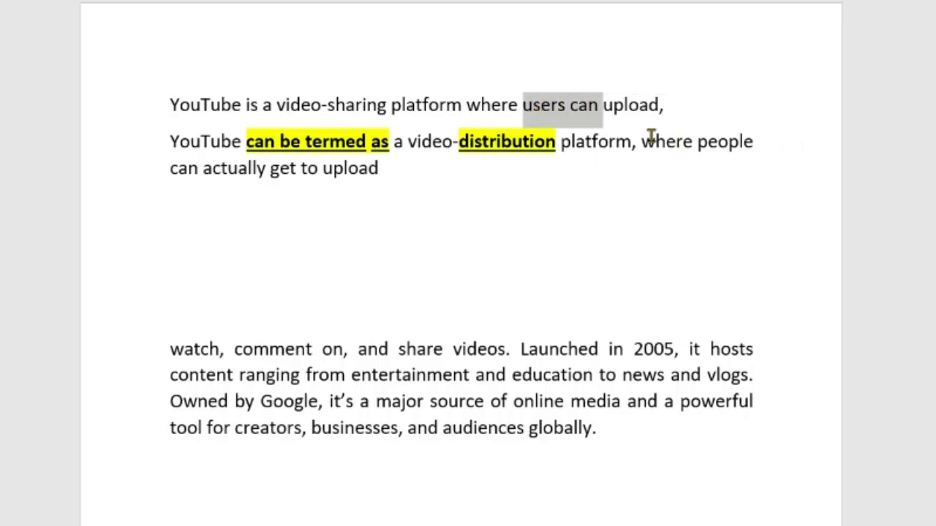
pyautogui.click(698, 141)
pyautogui.moveTo(698, 142); pyautogui.dragTo(320, 169)
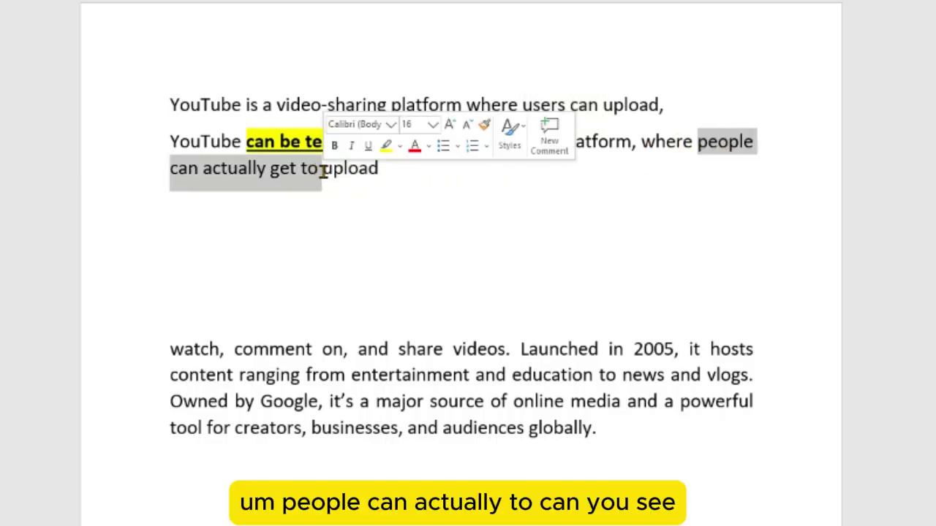
pyautogui.hotkey('ctrl', 'b')
pyautogui.hotkey('ctrl', 'u')
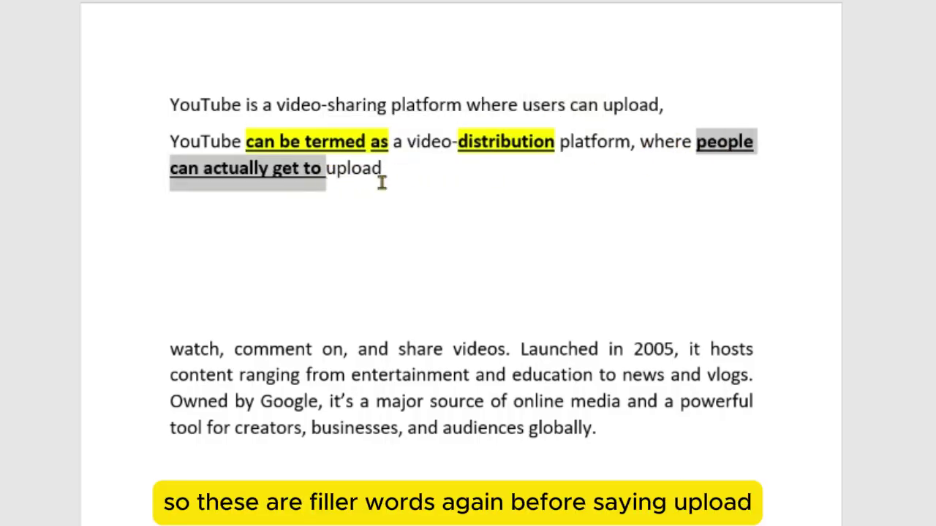
# - Extend the paraphrased sentence after "upload" with ", comment on, watch", reversing the original order of the two actions
pyautogui.click(577, 180)
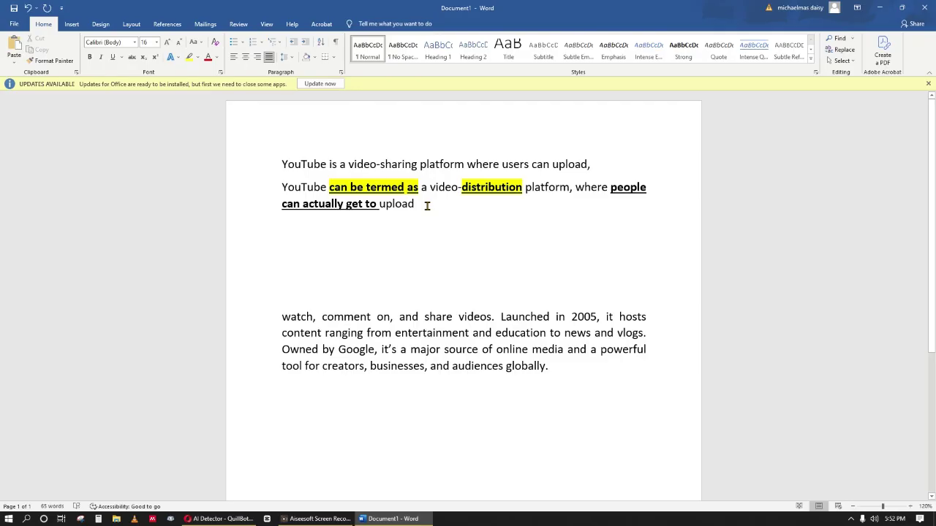
pyautogui.write('.')
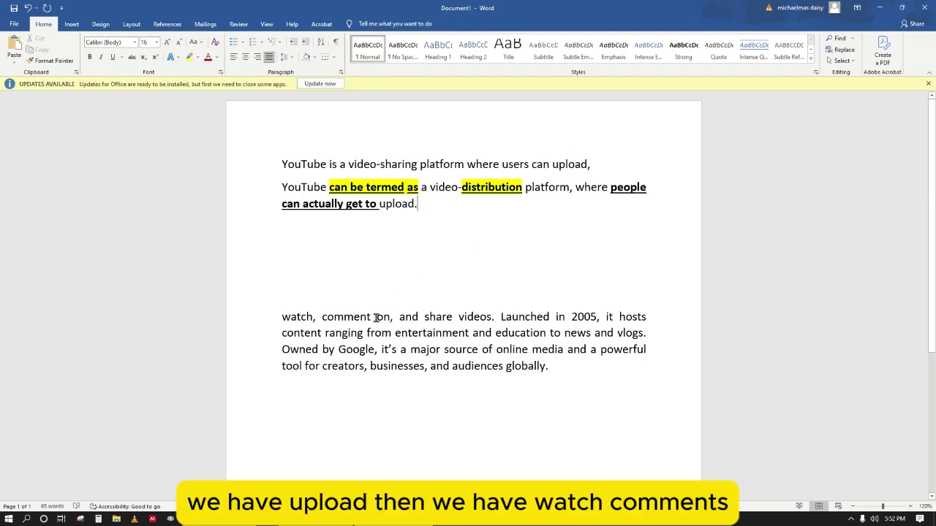
pyautogui.press('BackSpace')
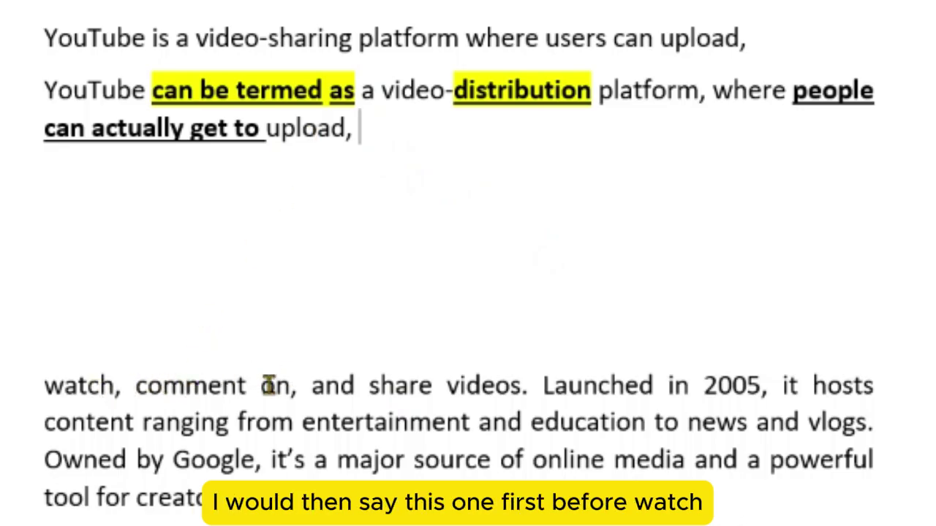
pyautogui.moveTo(292, 385); pyautogui.dragTo(157, 394)
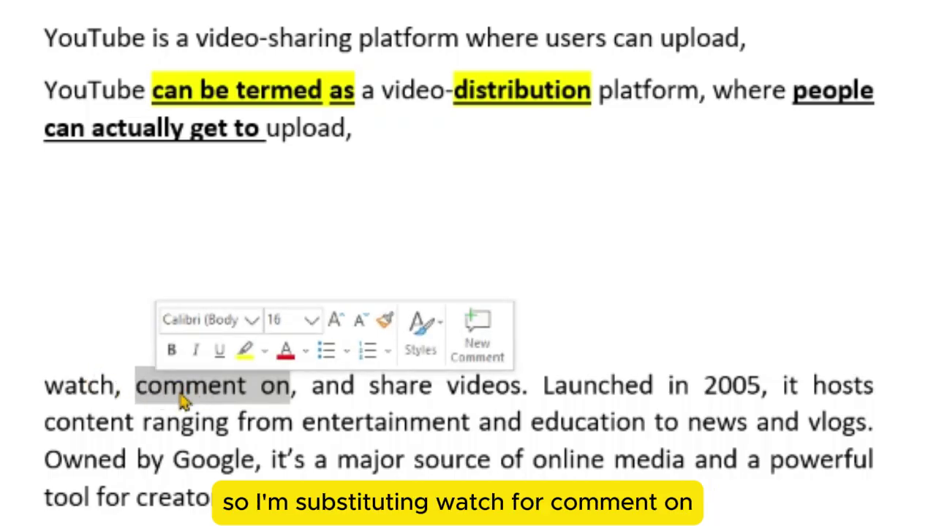
pyautogui.click(383, 124)
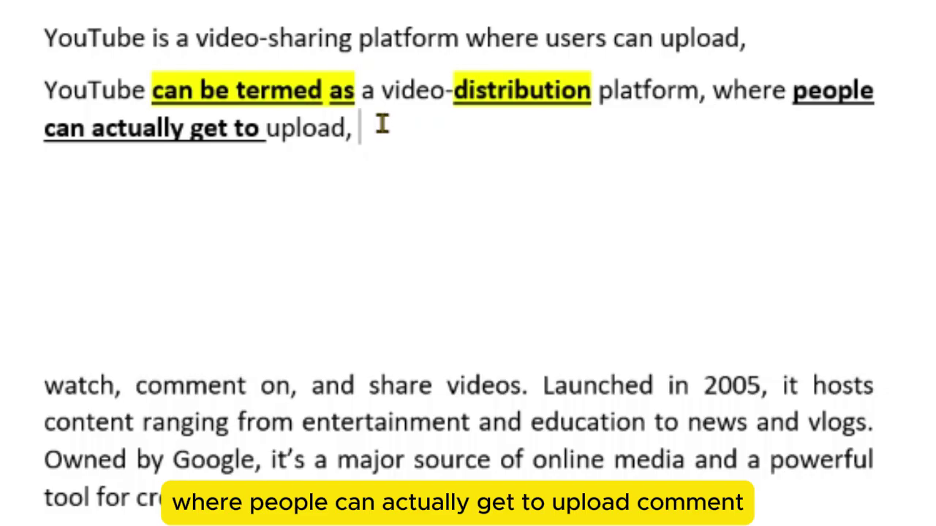
pyautogui.write('comment')
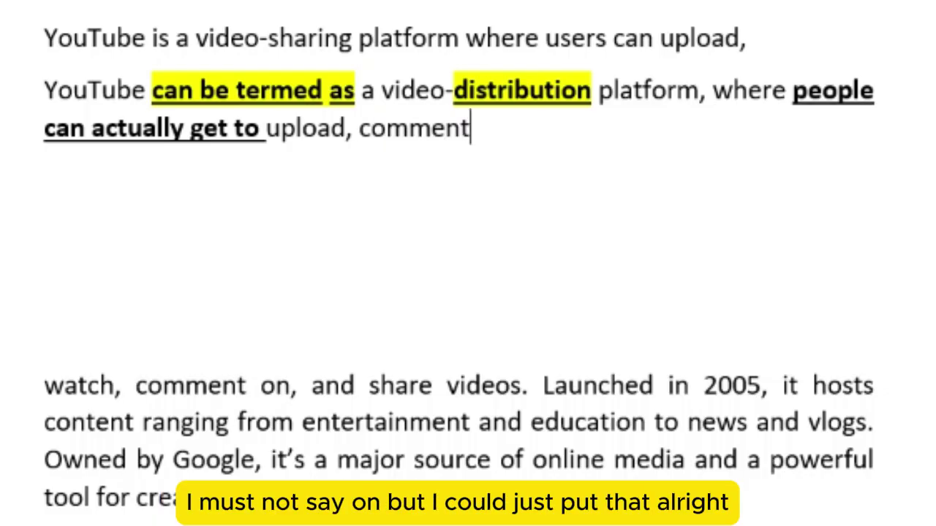
pyautogui.write(' on,')
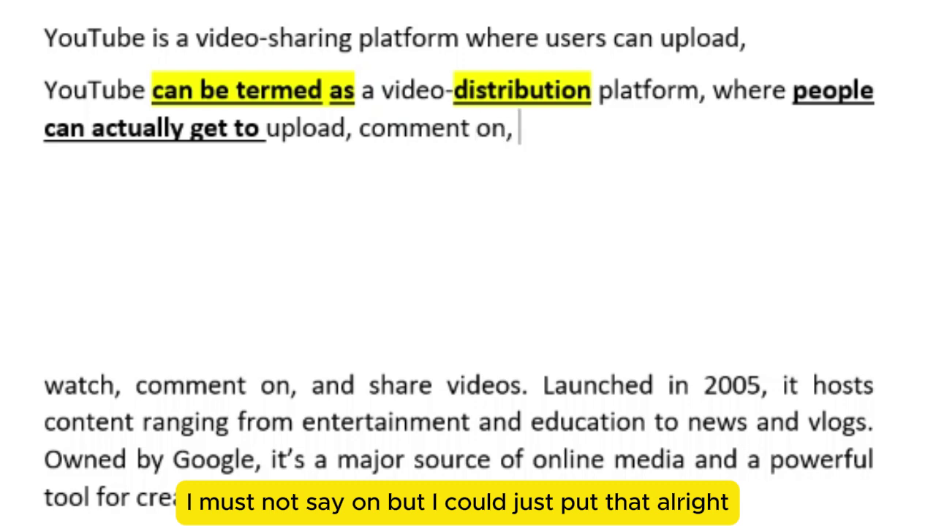
pyautogui.write(' wa')
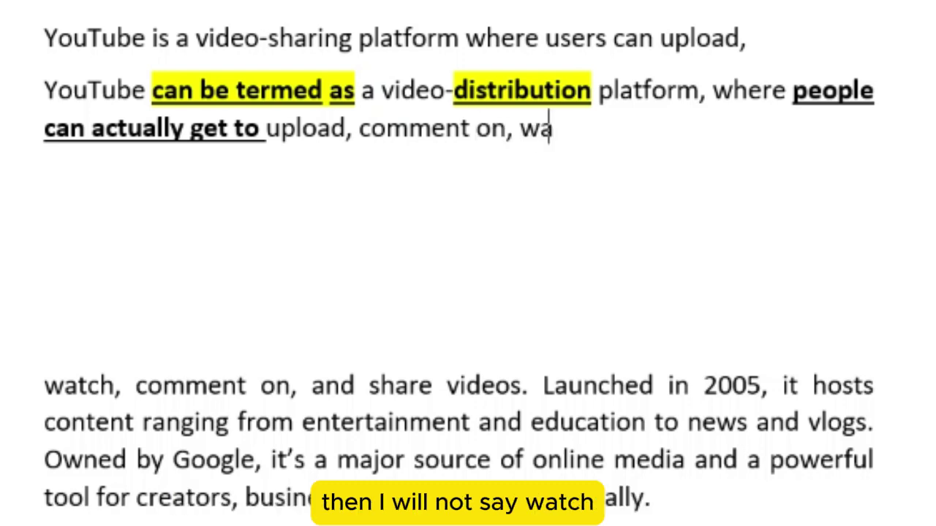
pyautogui.write('tcg')
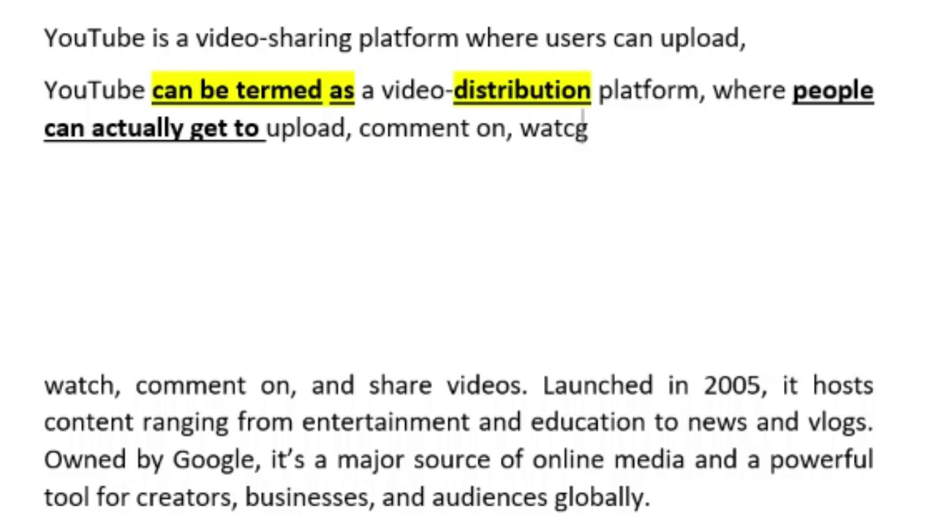
pyautogui.press('BackSpace')
pyautogui.write('h')
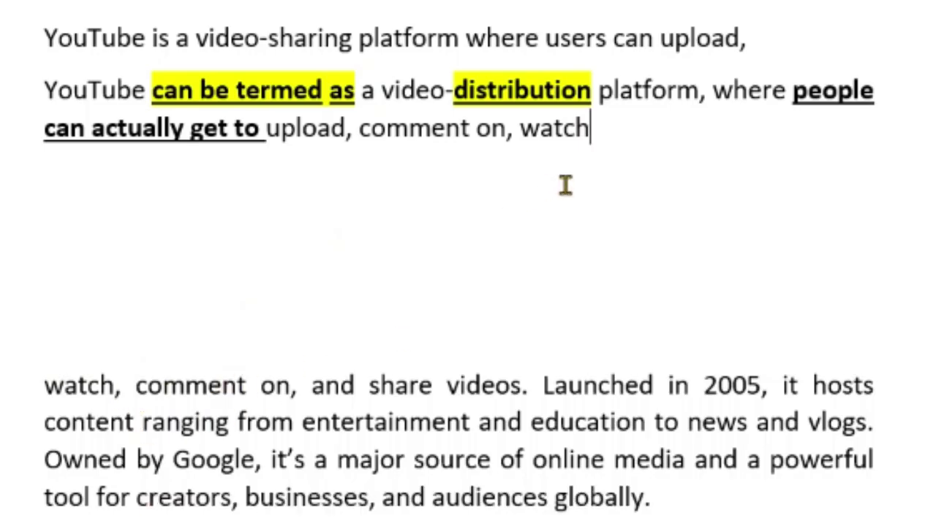
# - Add the filler phrase ", and also be able to" after "watch" in the paraphrased sentence
pyautogui.write(', and')
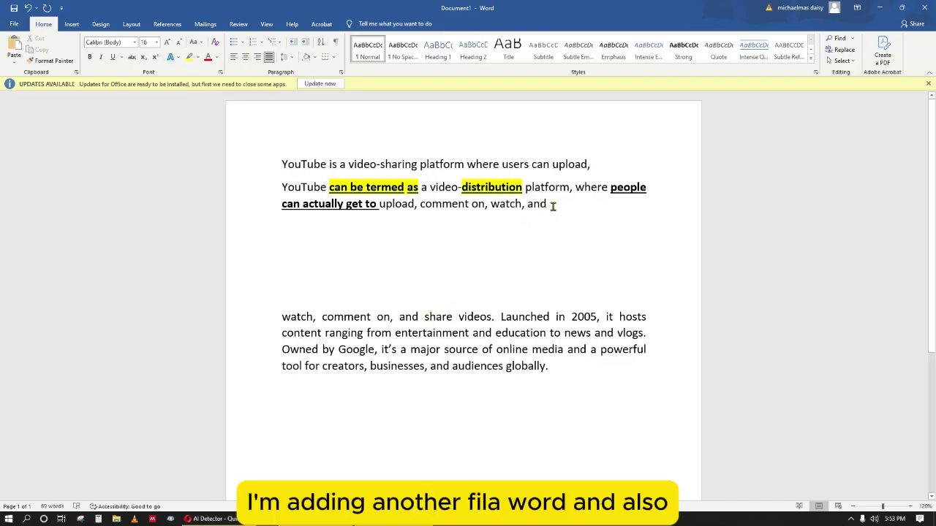
pyautogui.write('also')
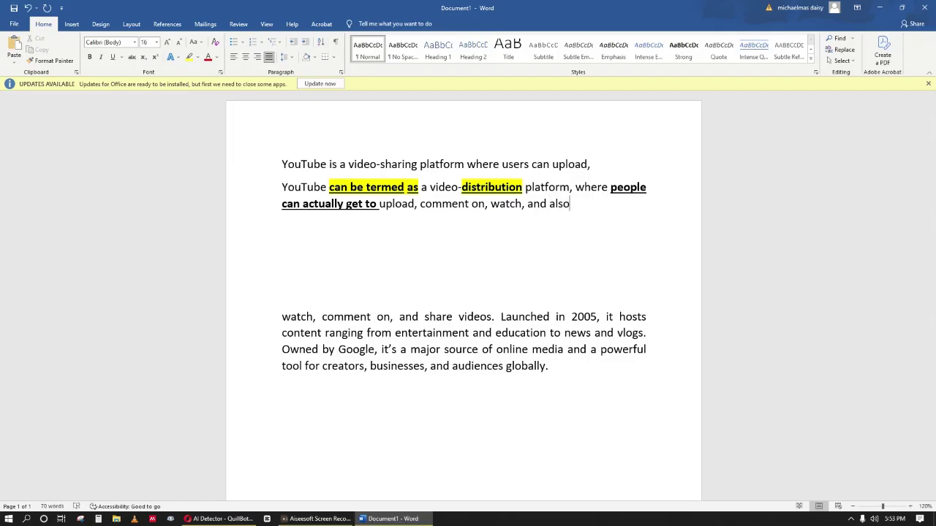
pyautogui.write(' be able to')
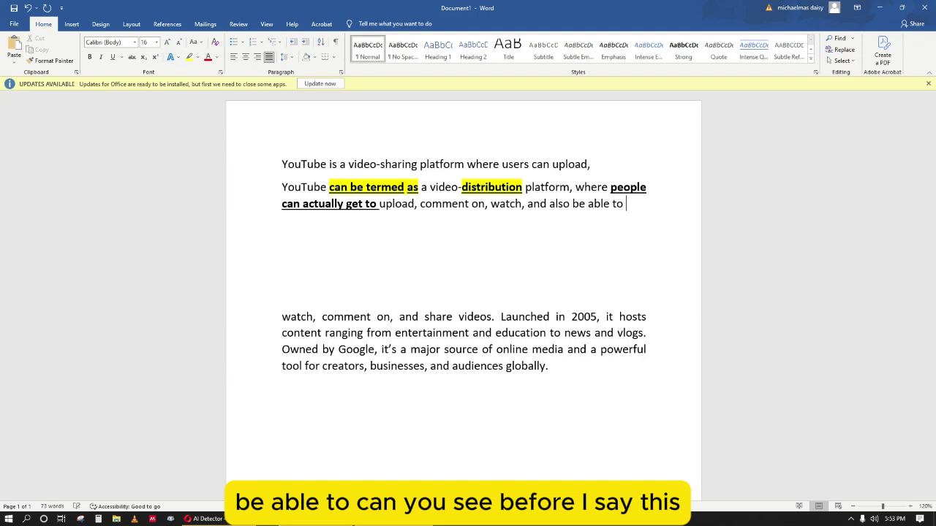
# - Bold and underline "and also be able to" in the paraphrased sentence
pyautogui.moveTo(429, 318); pyautogui.dragTo(491, 318)
pyautogui.moveTo(635, 204); pyautogui.dragTo(528, 205)
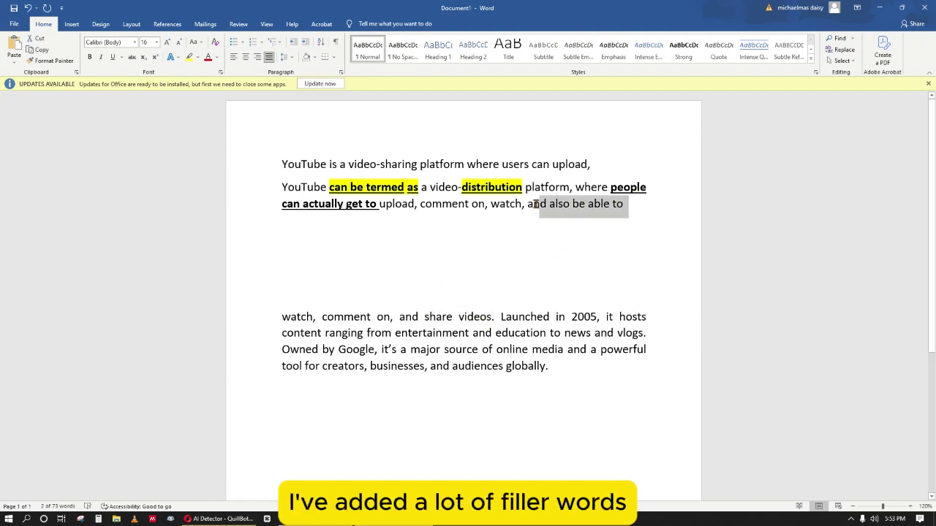
pyautogui.hotkey('ctrl', 'b')
pyautogui.hotkey('ctrl', 'u')
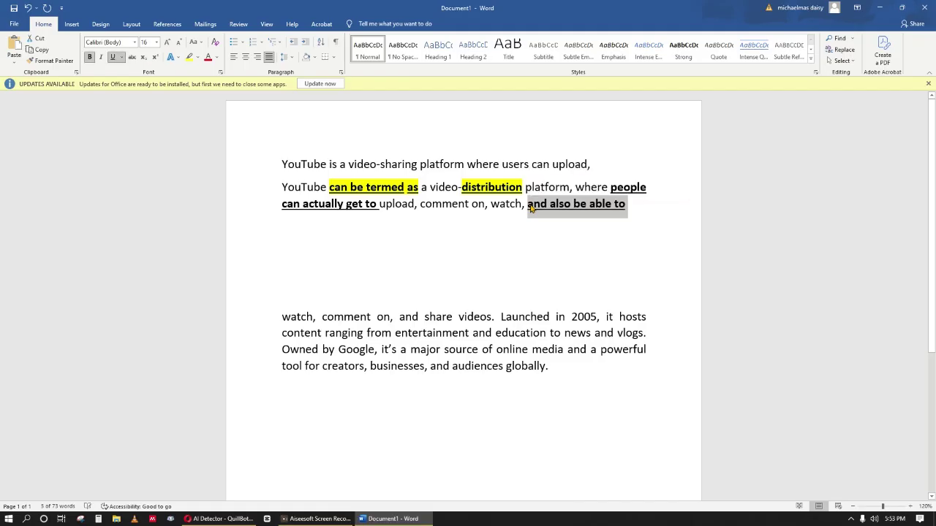
# - Continue the paraphrased sentence with "share their videos or remodelled videos of some other users"
pyautogui.click(633, 206)
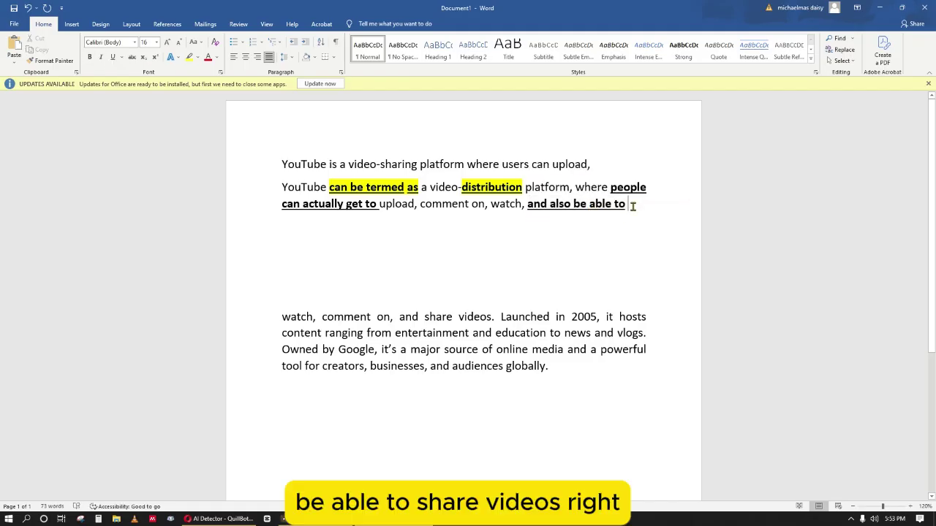
pyautogui.write('share the')
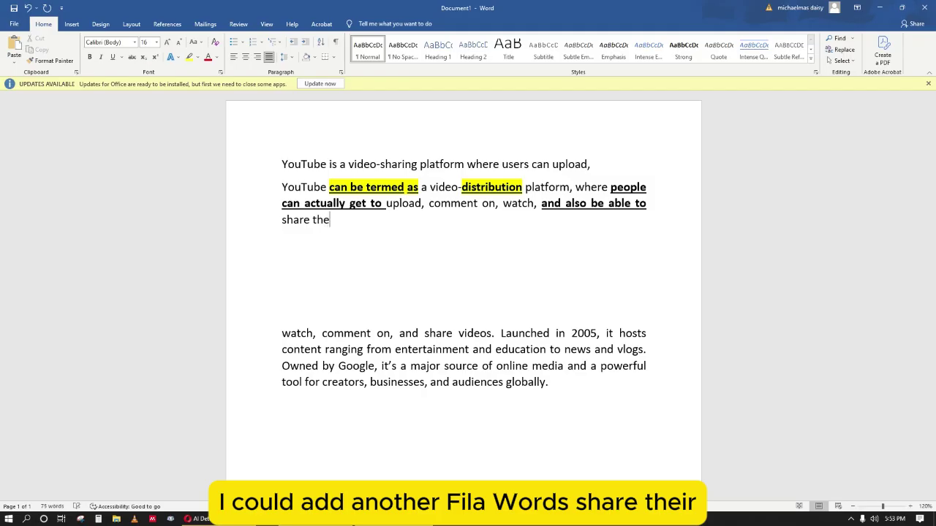
pyautogui.press('BackSpace')
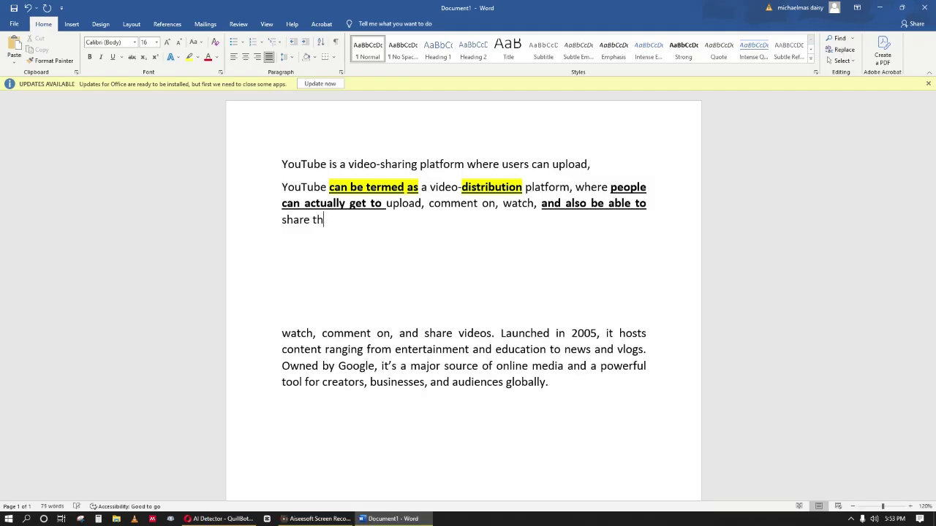
pyautogui.write('videos or')
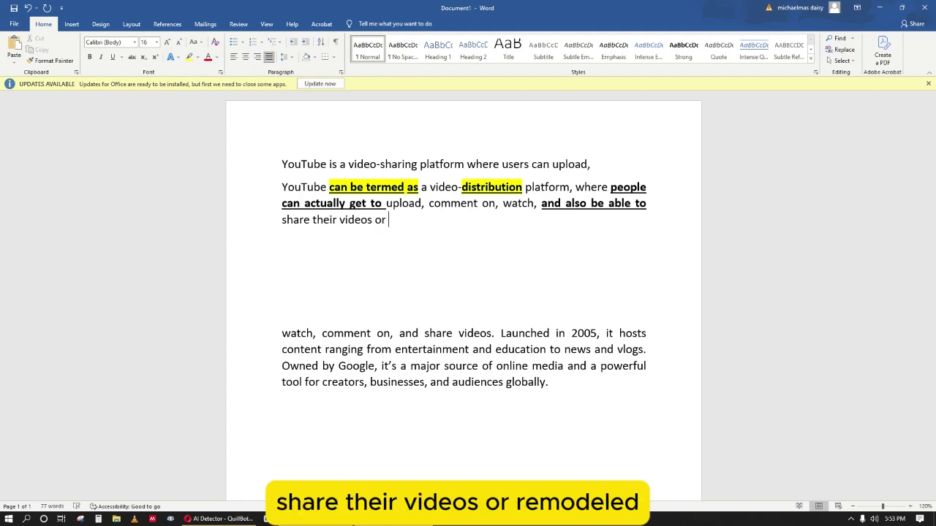
pyautogui.write('remodelled ')
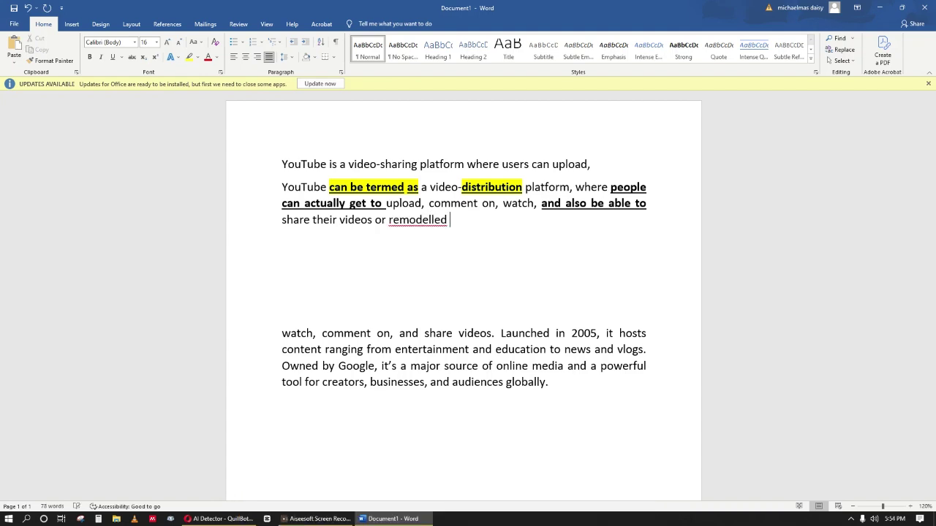
pyautogui.write('videos of so')
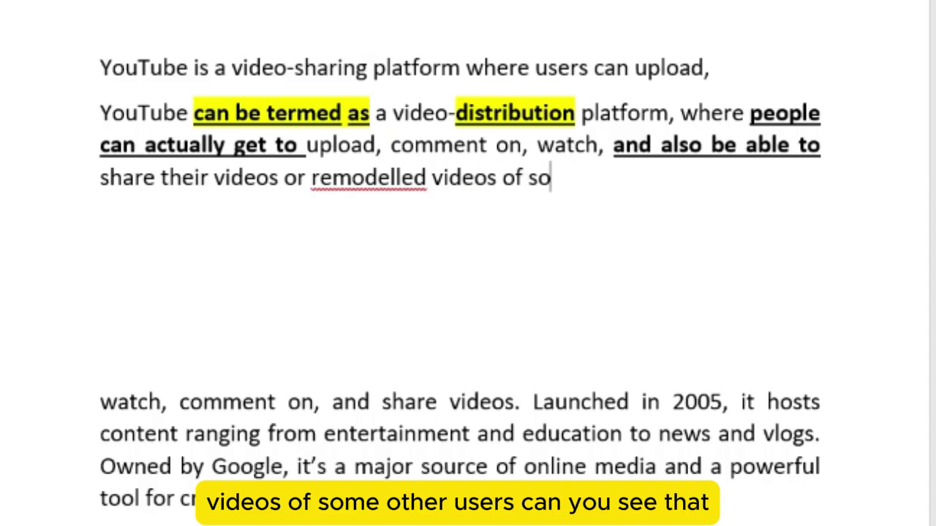
pyautogui.write('me other user')
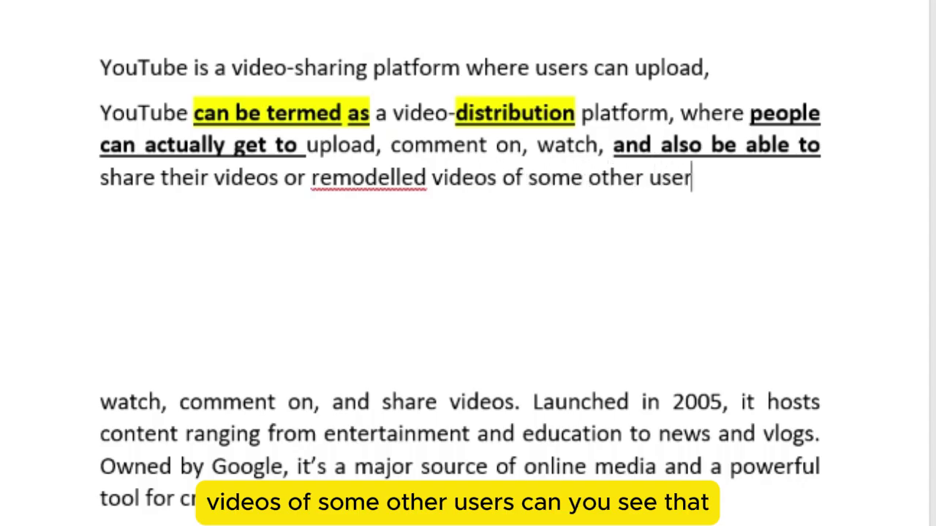
pyautogui.write('s')
# - Correct the flagged spelling of "remodelled" to the suggested "remodeled"
pyautogui.click(377, 179)
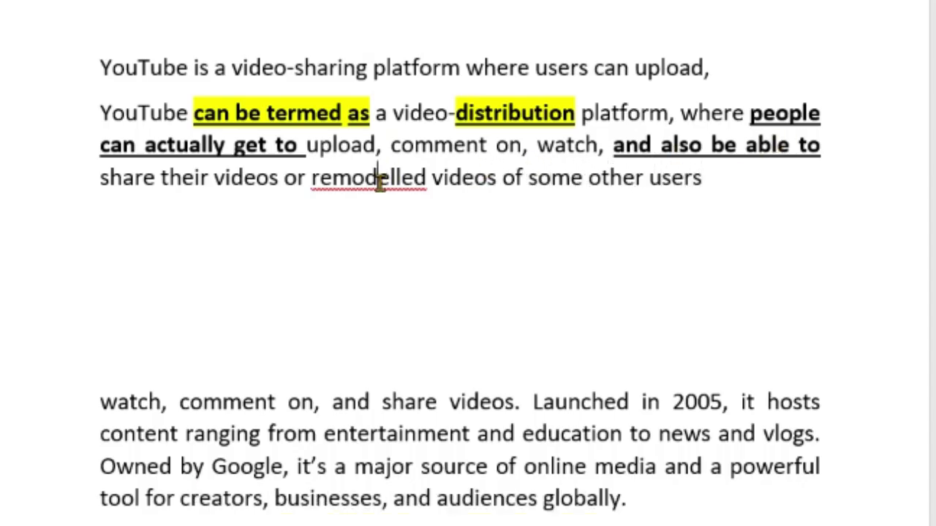
pyautogui.rightClick(377, 180)
pyautogui.click(359, 204)
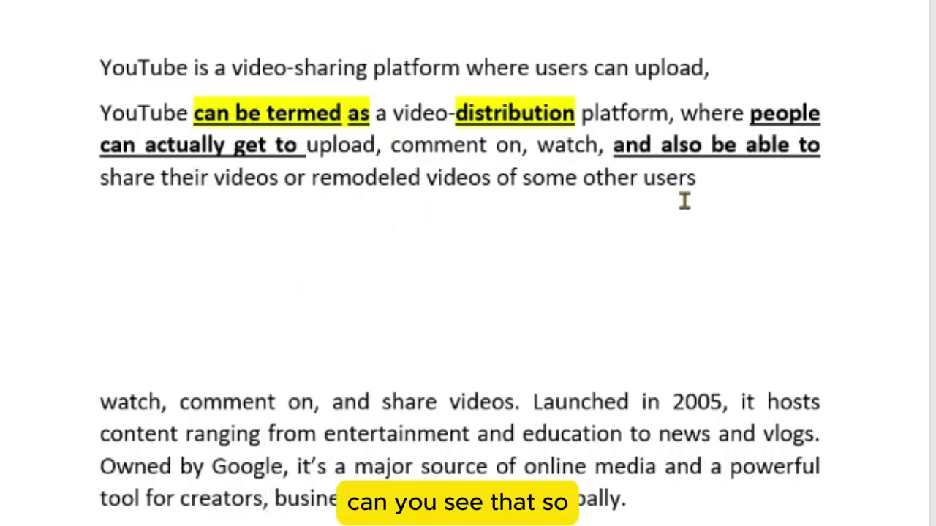
# - Bold and underline the closing filler phrase "or remodeled videos of some other users"
pyautogui.moveTo(700, 184); pyautogui.dragTo(297, 186)
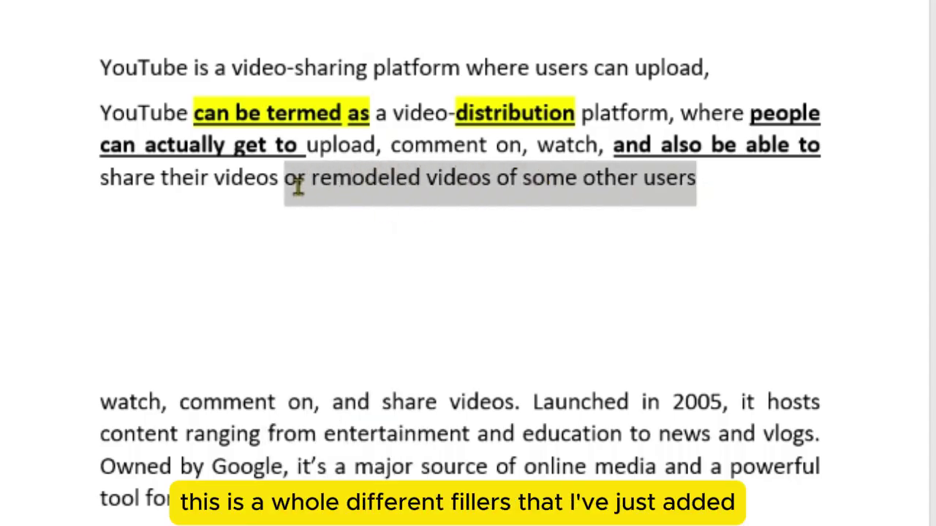
pyautogui.hotkey('ctrl', 'b')
pyautogui.hotkey('ctrl', 'u')
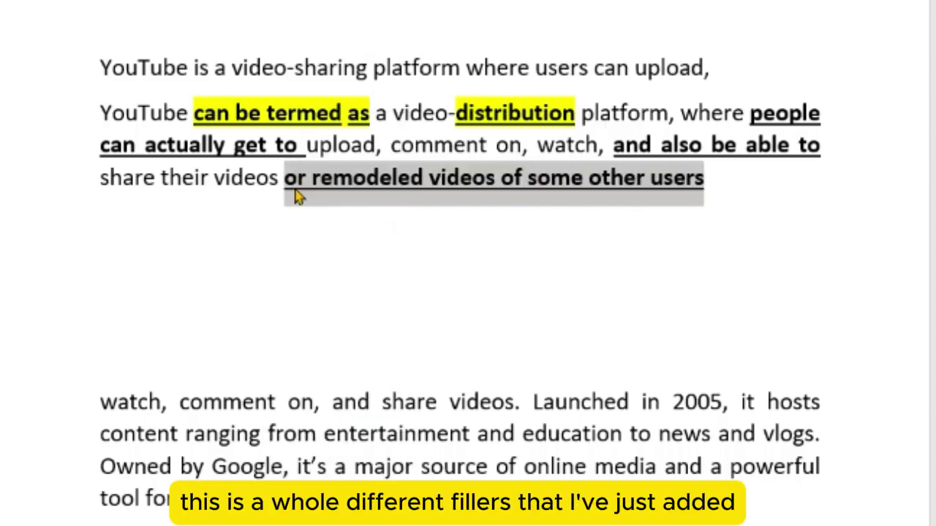
# - End the paraphrased sentence with a period and delete the source sentence beginning "Owned by Google" from the remaining original text
pyautogui.click(742, 218)
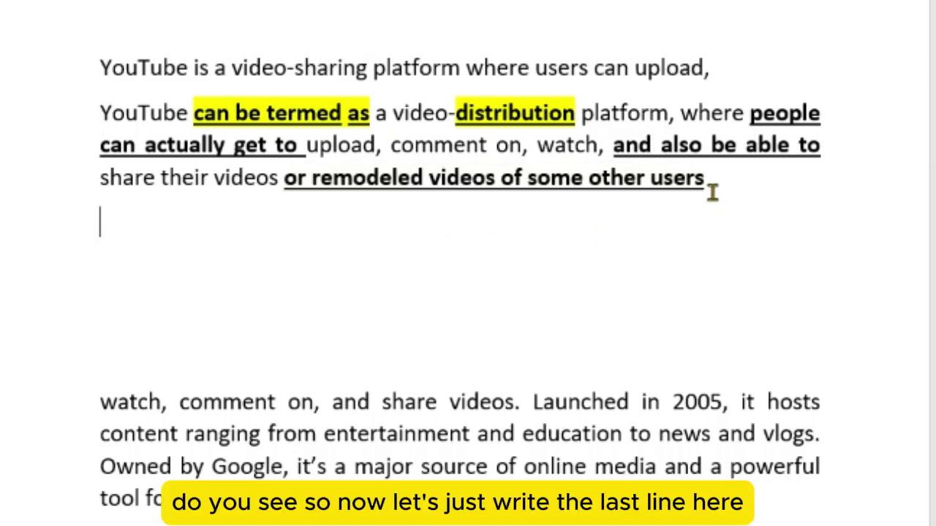
pyautogui.click(712, 191)
pyautogui.write('.')
pyautogui.moveTo(100, 466); pyautogui.dragTo(636, 500)
pyautogui.press('Delete')
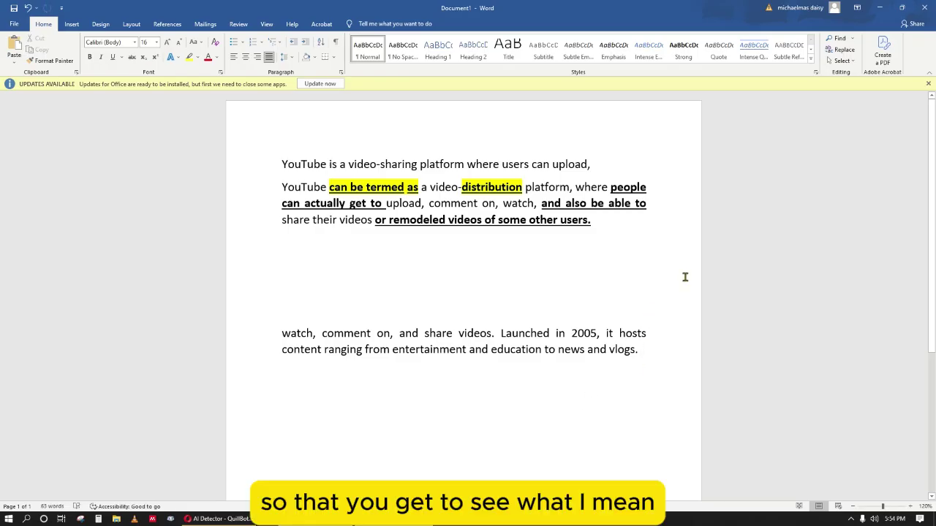
# - Delete the already paraphrased fragment "watch, comment on, and share videos." from the start of the remaining source text
pyautogui.click(622, 223)
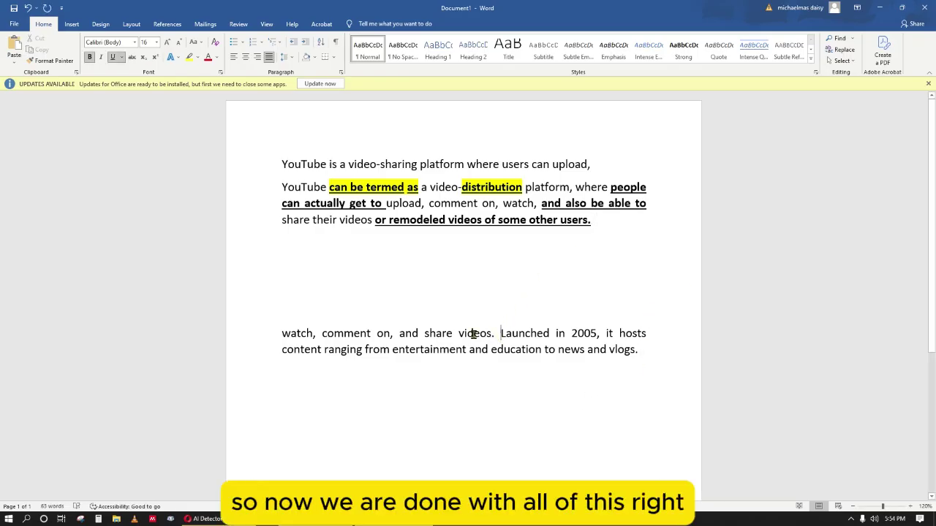
pyautogui.moveTo(473, 333); pyautogui.dragTo(265, 335)
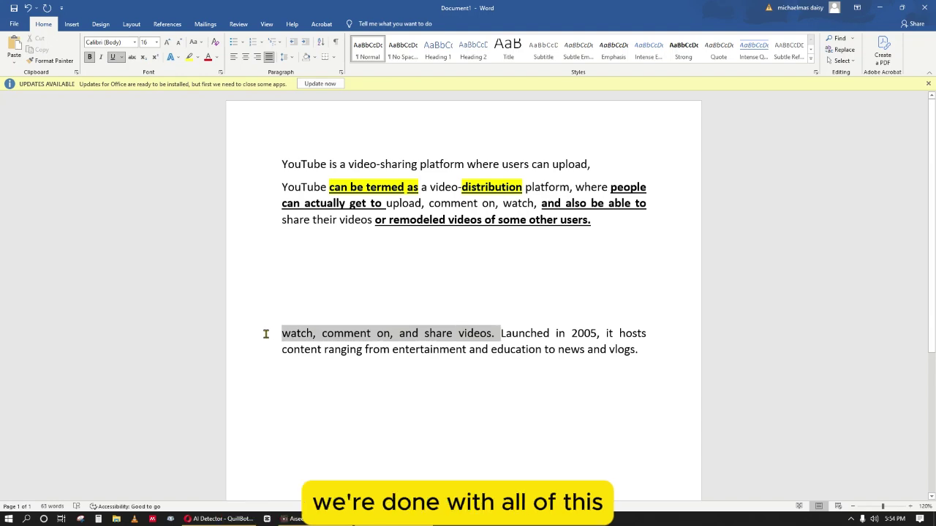
pyautogui.press('BackSpace')
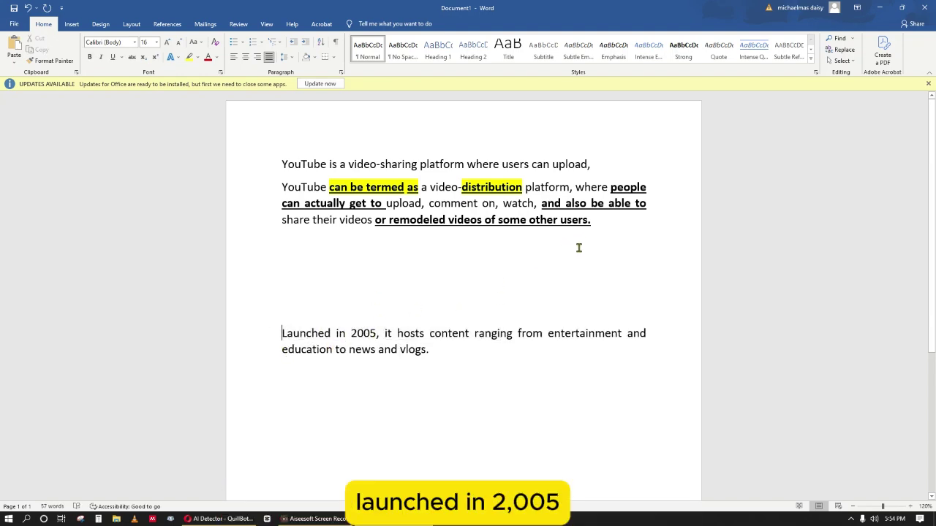
# - Add the sentence "The social media was launched in the year, 2005." at the end of the paraphrased text
pyautogui.click(608, 224)
pyautogui.write('The')
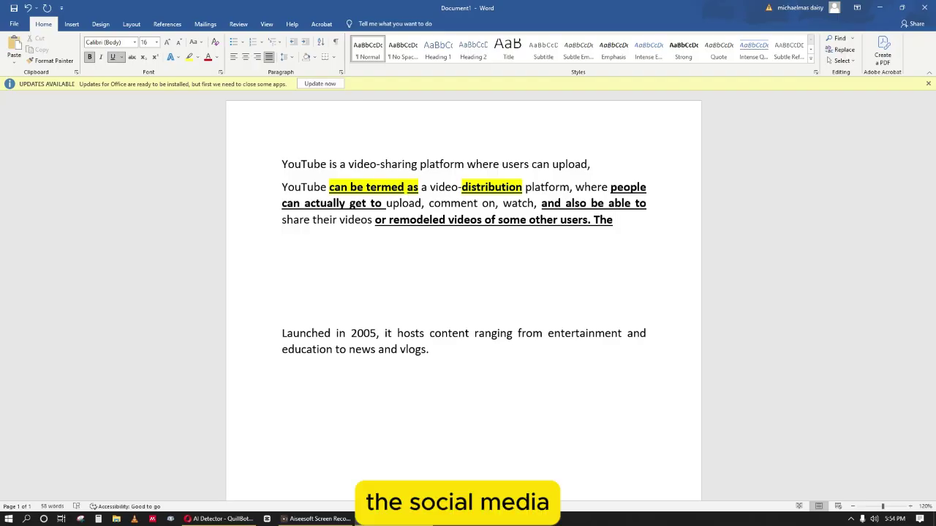
pyautogui.write('cial media')
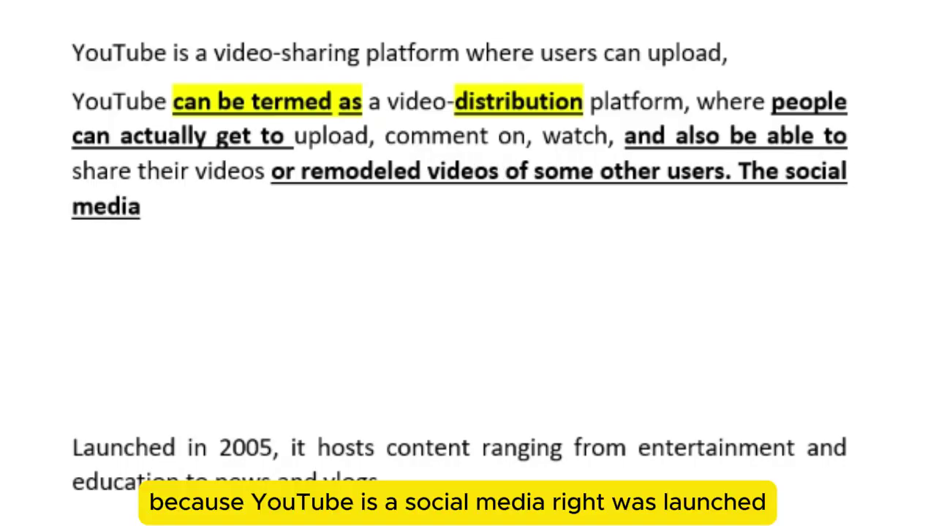
pyautogui.write(' was launche')
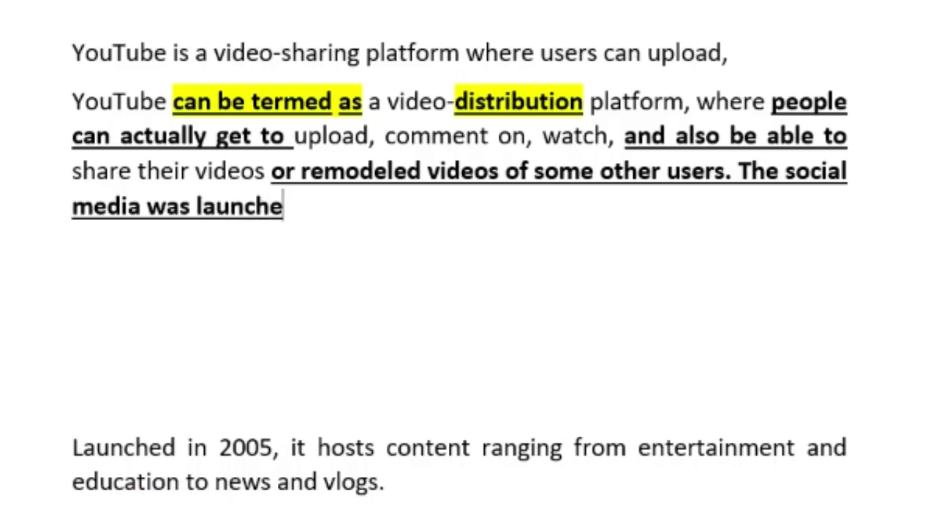
pyautogui.write('d')
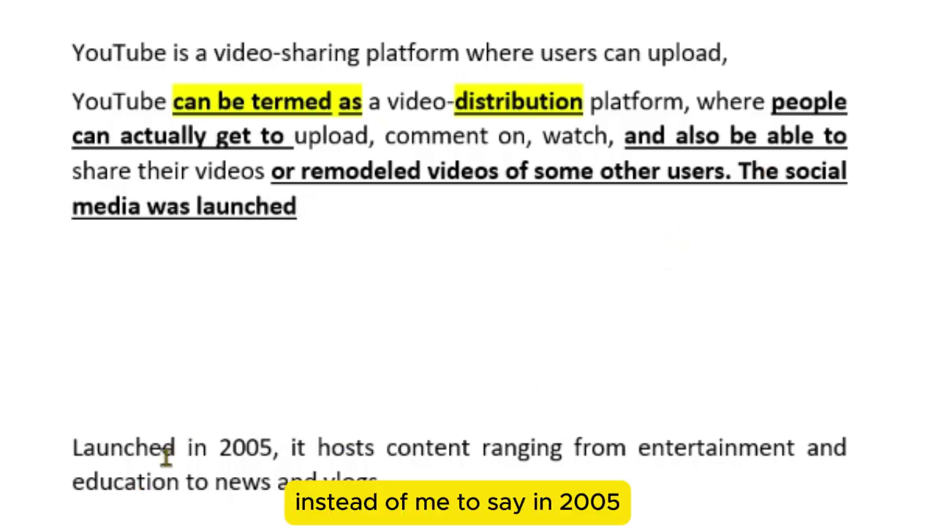
pyautogui.write(' i')
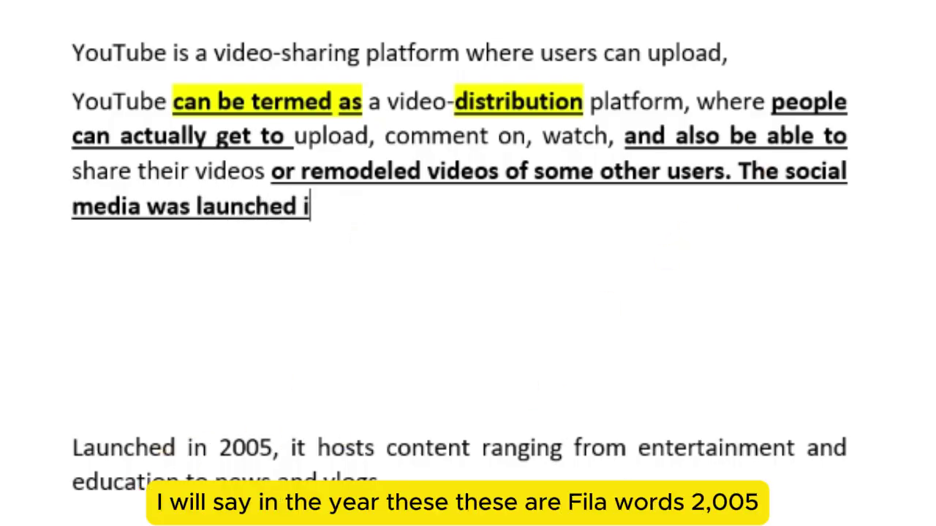
pyautogui.write('n the year')
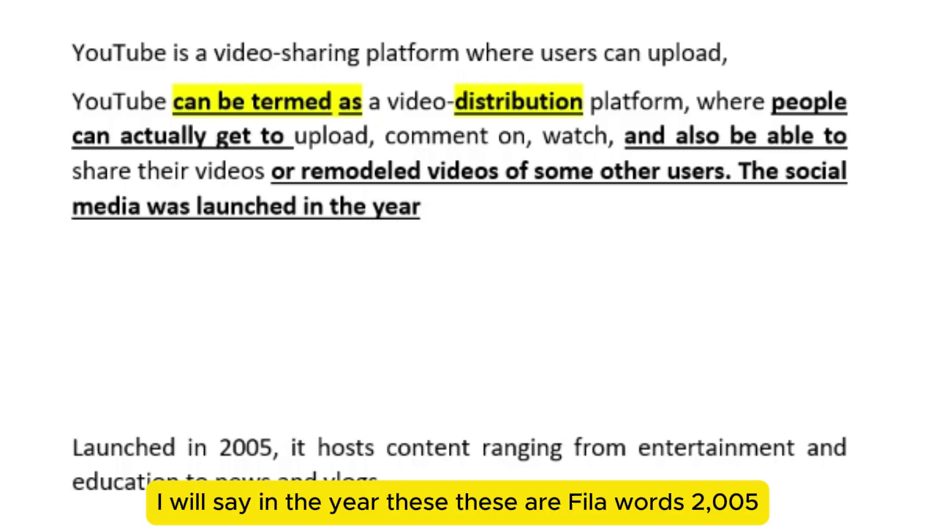
pyautogui.write(', 2')
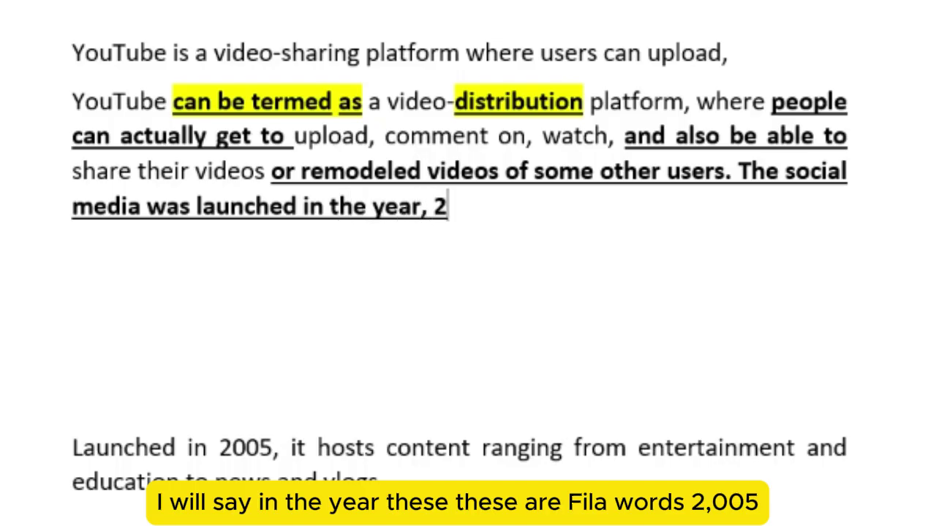
pyautogui.write('005,')
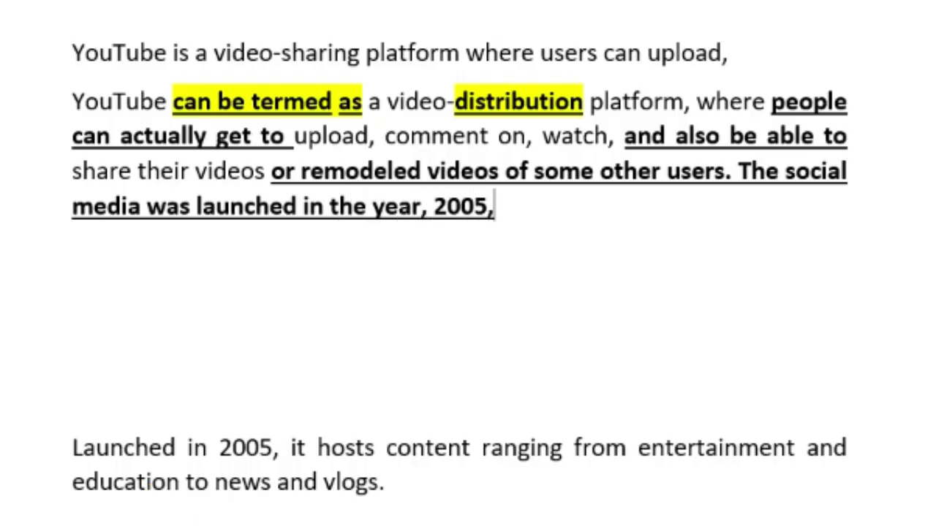
pyautogui.press('BackSpace')
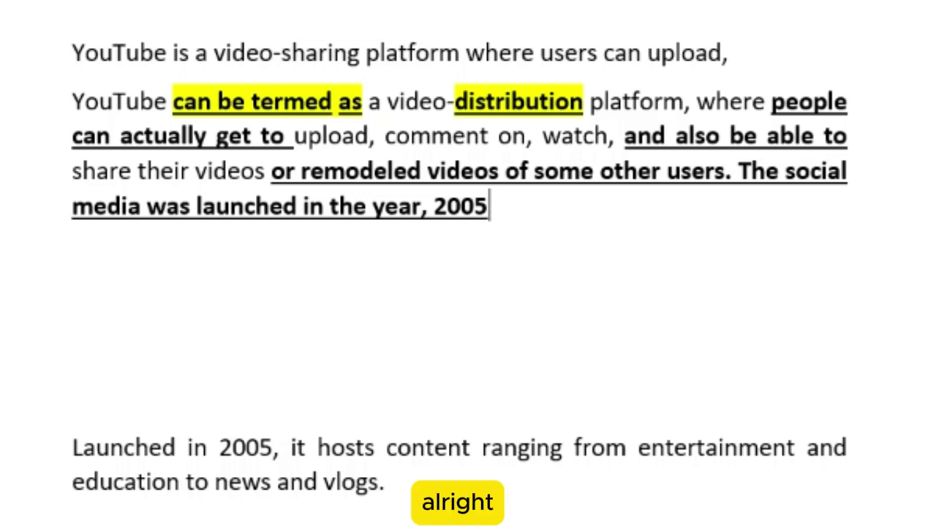
pyautogui.write('.')
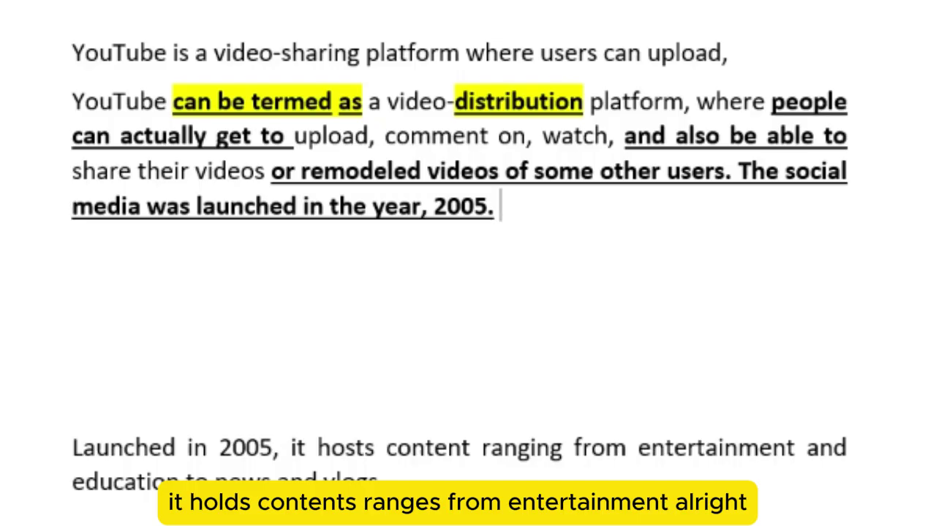
# - Begin a new sentence with "It incorporates" after "2005.", correcting the verb's ending and its mistyped first letter
pyautogui.write('it oncorpo')
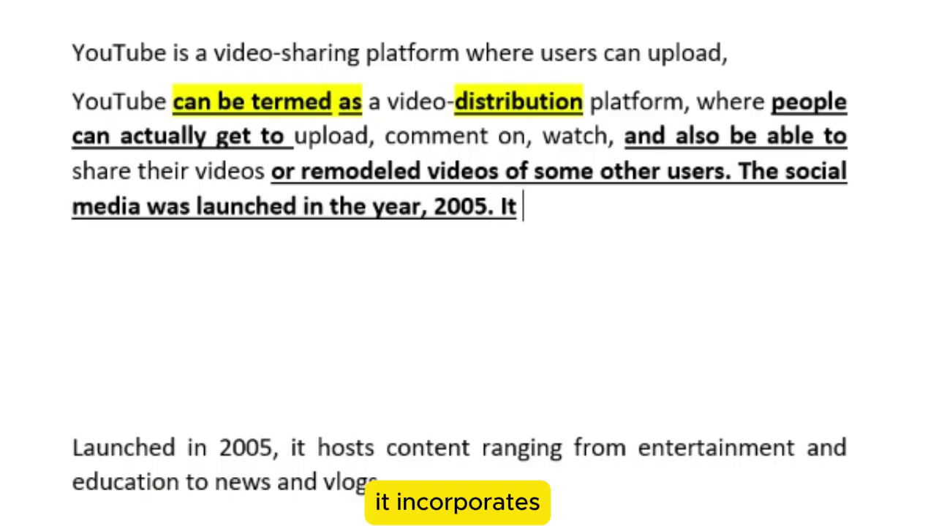
pyautogui.write('rated')
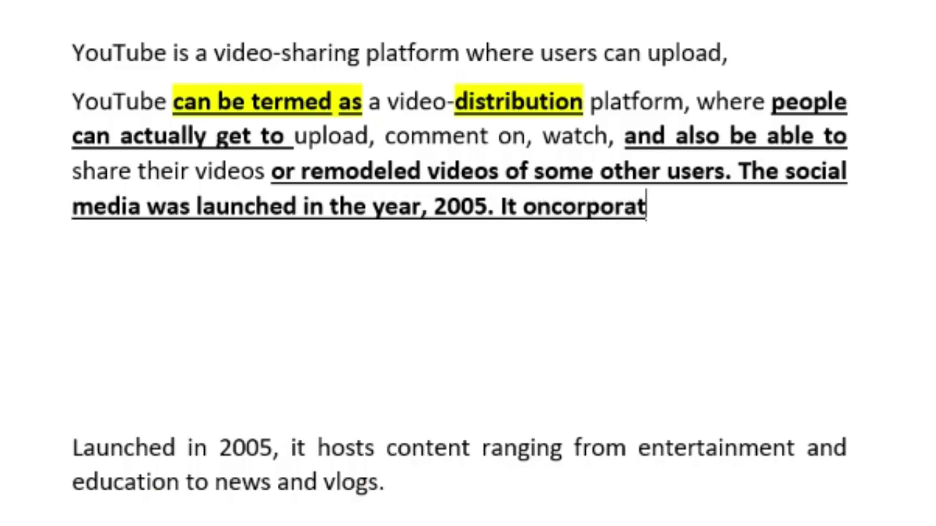
pyautogui.press('BackSpace')
pyautogui.write('s')
pyautogui.press('Left')
pyautogui.press('Left')
pyautogui.press('Left')
pyautogui.press('Left')
pyautogui.press('Left')
pyautogui.press('Left')
pyautogui.press('Left')
pyautogui.press('Left')
pyautogui.press('Left')
pyautogui.press('Left')
pyautogui.press('Left')
pyautogui.press('Left')
pyautogui.press('Right')
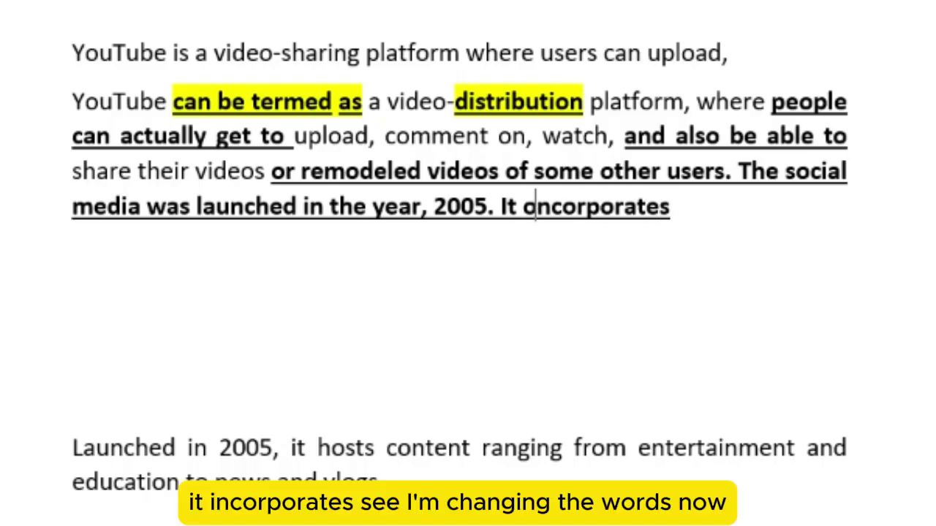
pyautogui.press('BackSpace')
pyautogui.write('i')
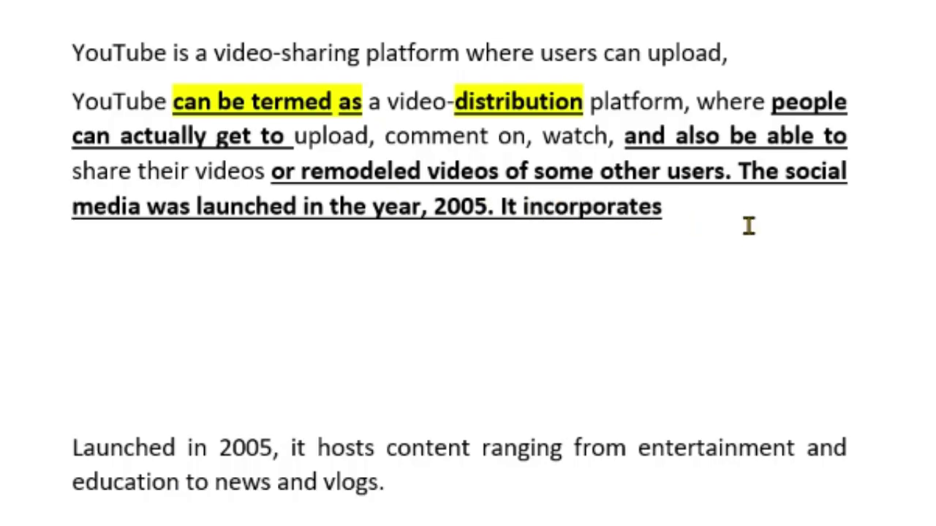
# - Continue the new sentence with "various content that ranges from" as the rewording of "content ranging from"
pyautogui.press('End')
pyautogui.write('va')
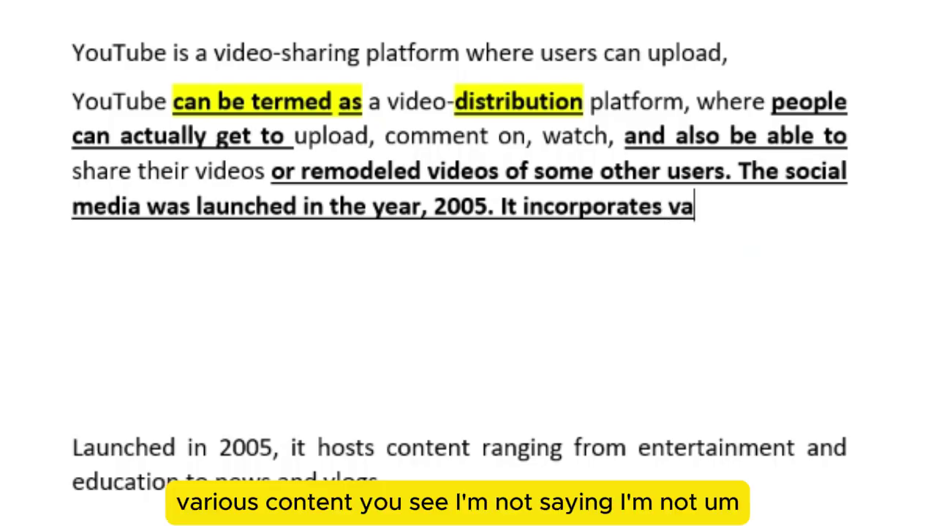
pyautogui.write('riou')
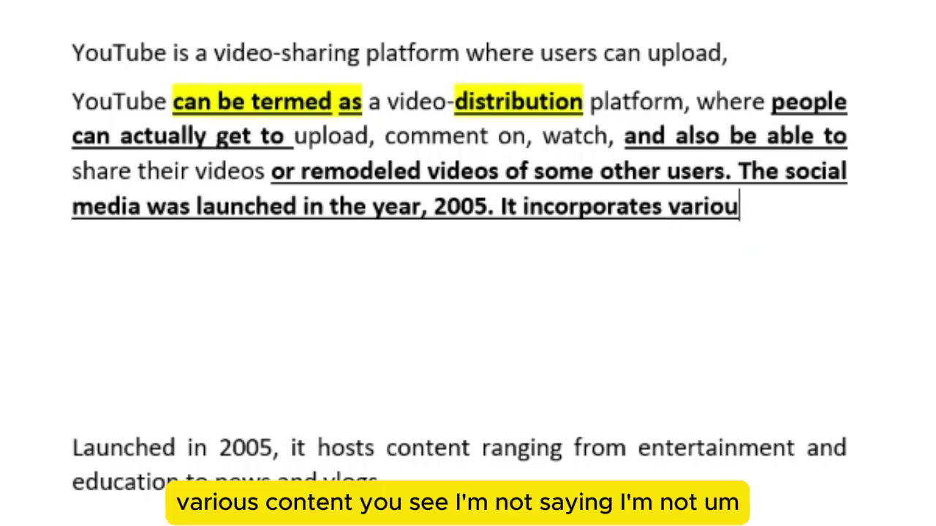
pyautogui.write('s')
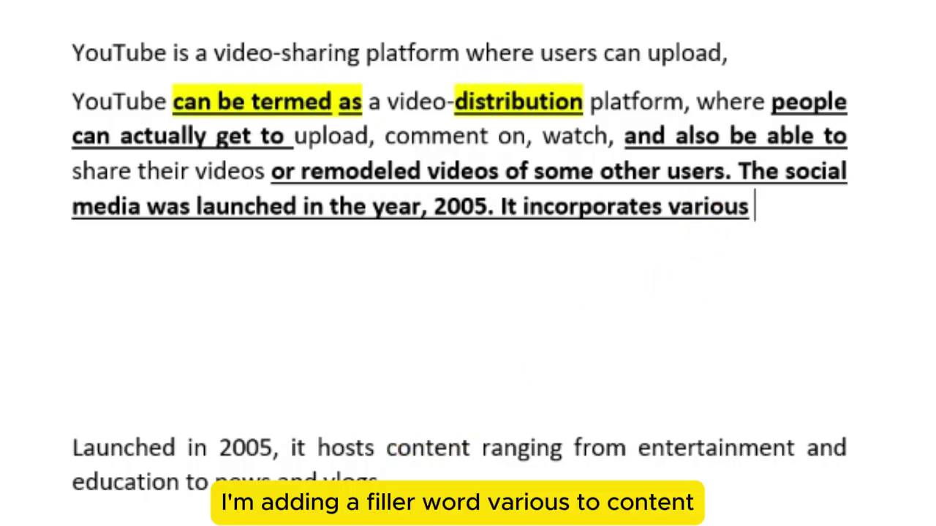
pyautogui.write('content')
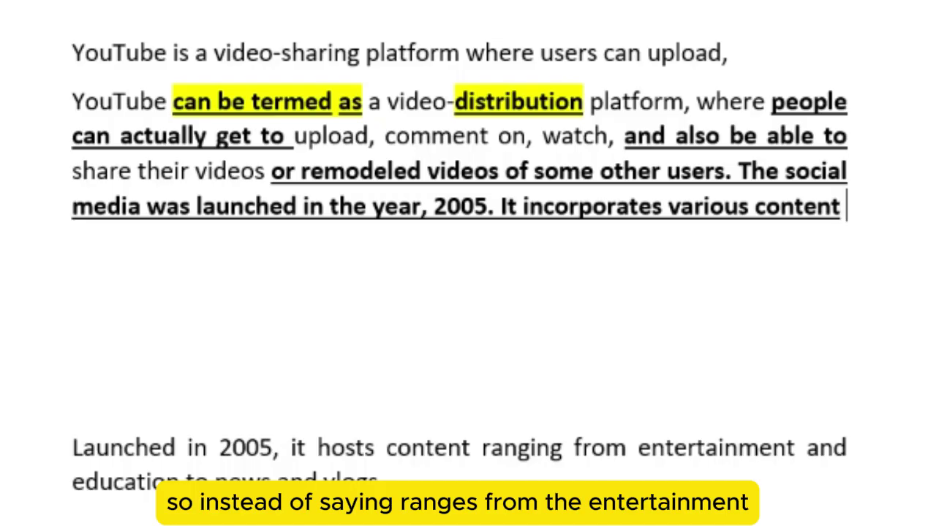
pyautogui.write('that ')
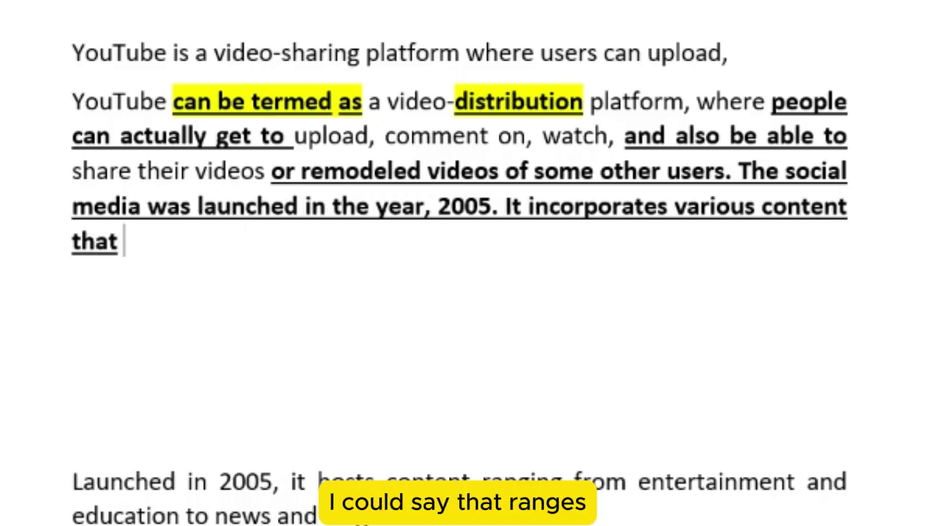
pyautogui.write('ranges')
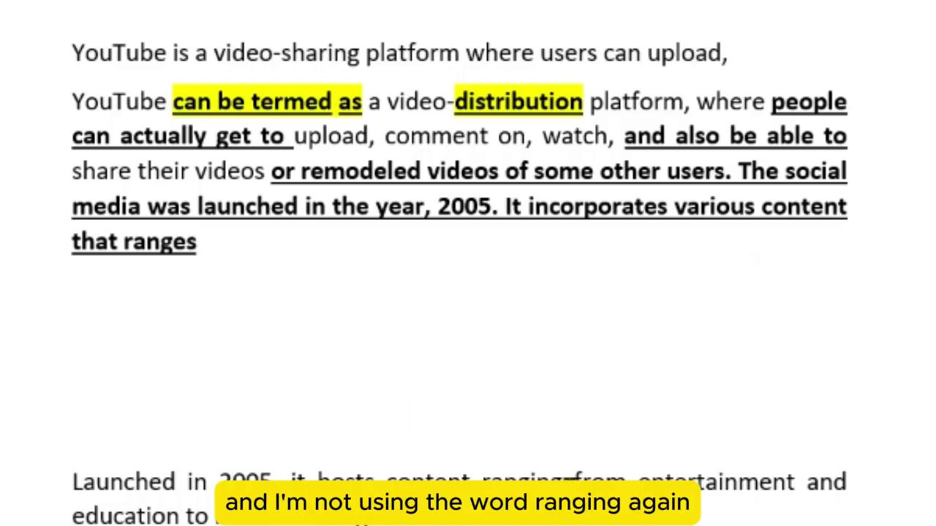
pyautogui.moveTo(575, 481); pyautogui.dragTo(482, 481)
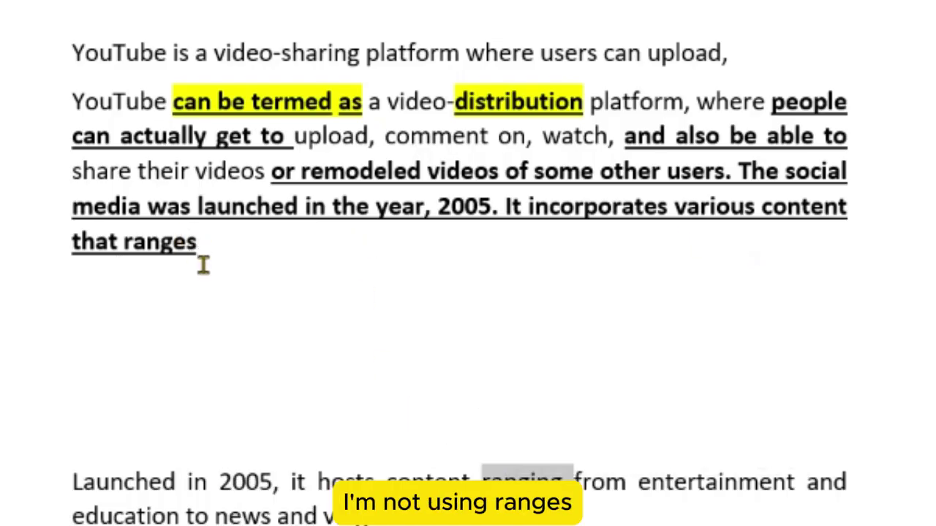
pyautogui.click(232, 260)
pyautogui.write('from')
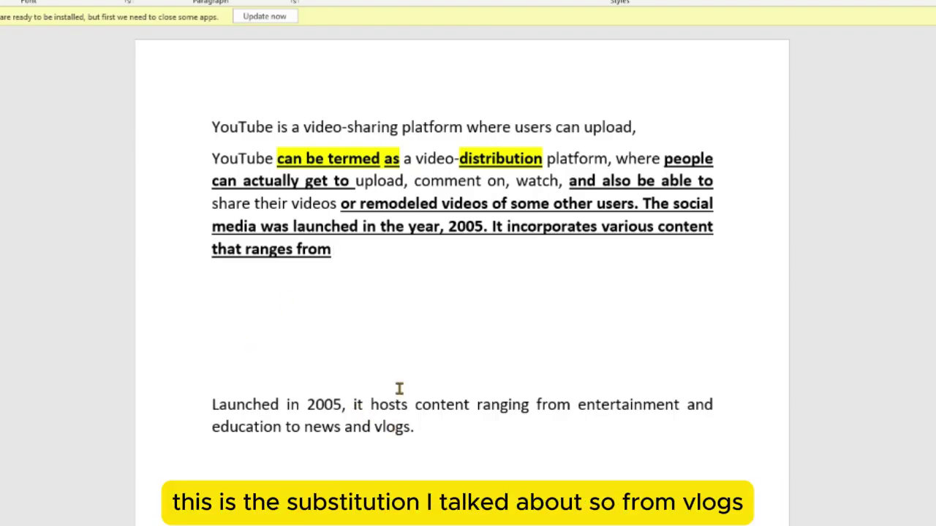
# - Extend the list in reordered form with "vlogs, entertainment" after "ranges from"
pyautogui.write('vlogs')
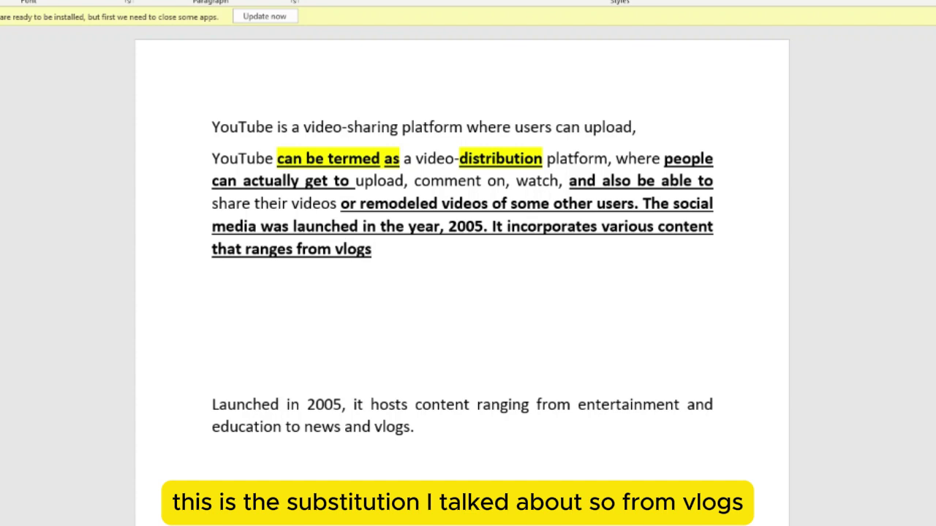
pyautogui.write(', ')
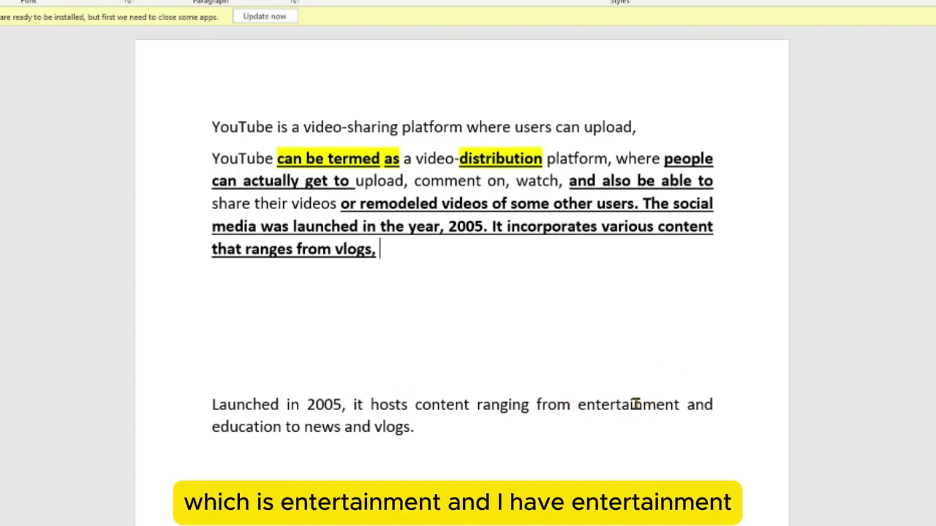
pyautogui.write('enter')
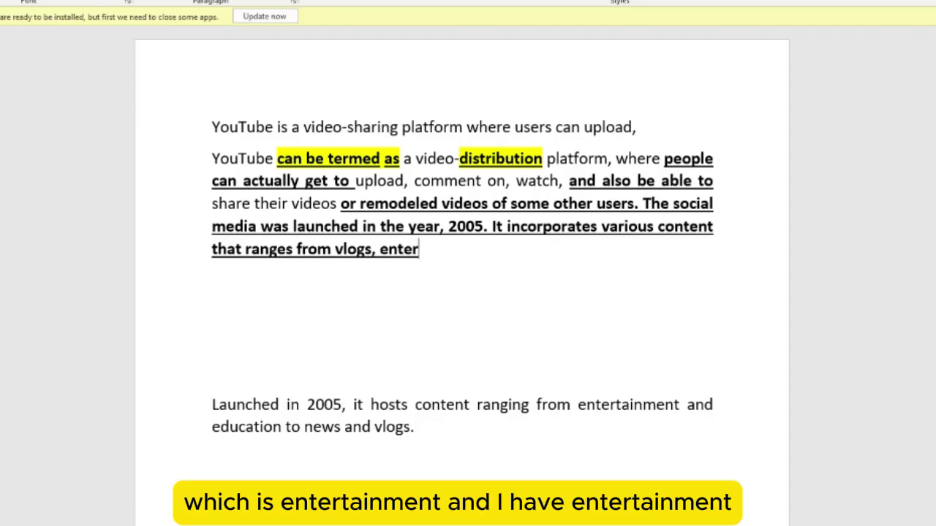
pyautogui.write('tainment')
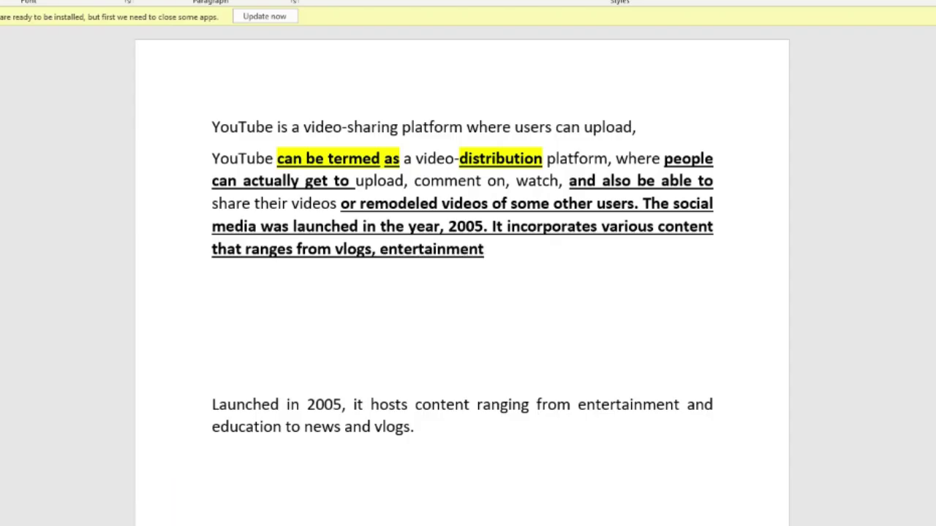
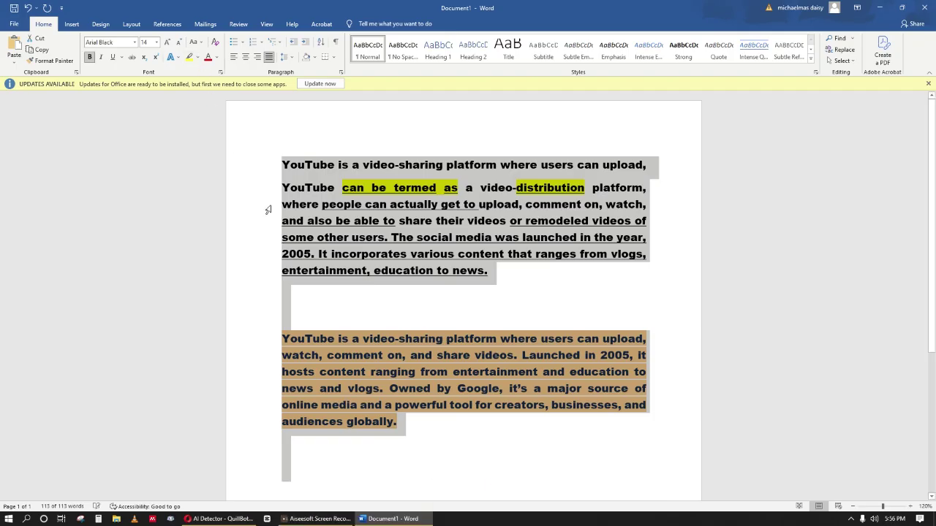
# - Remove the paragraph break between the original opening line and the paraphrased text beginning "YouTube can be termed as"
pyautogui.click(470, 302)
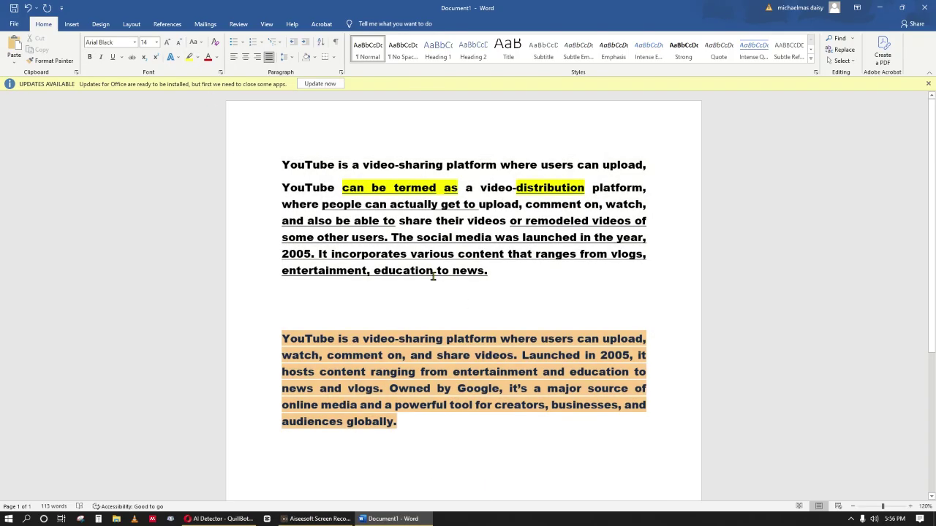
pyautogui.hotkey('ctrl', 'a')
pyautogui.click(429, 301)
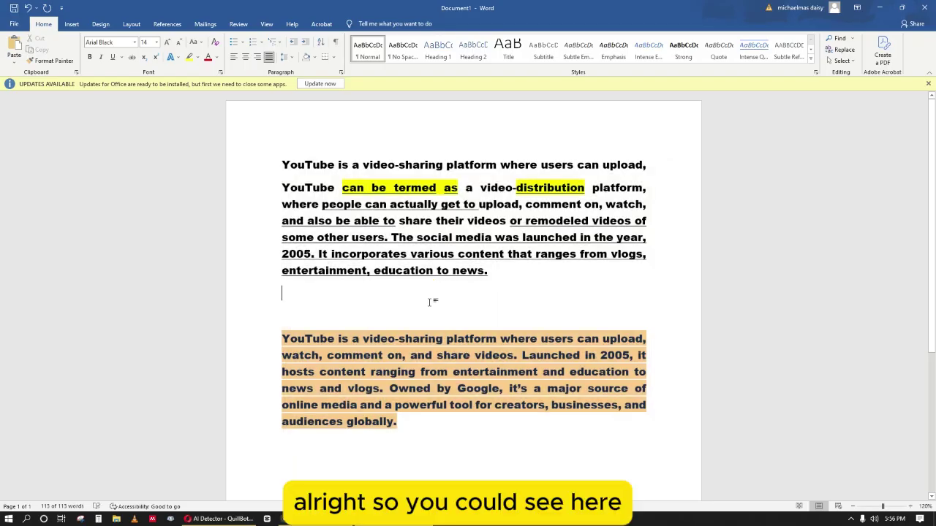
pyautogui.click(283, 193)
pyautogui.press('BackSpace')
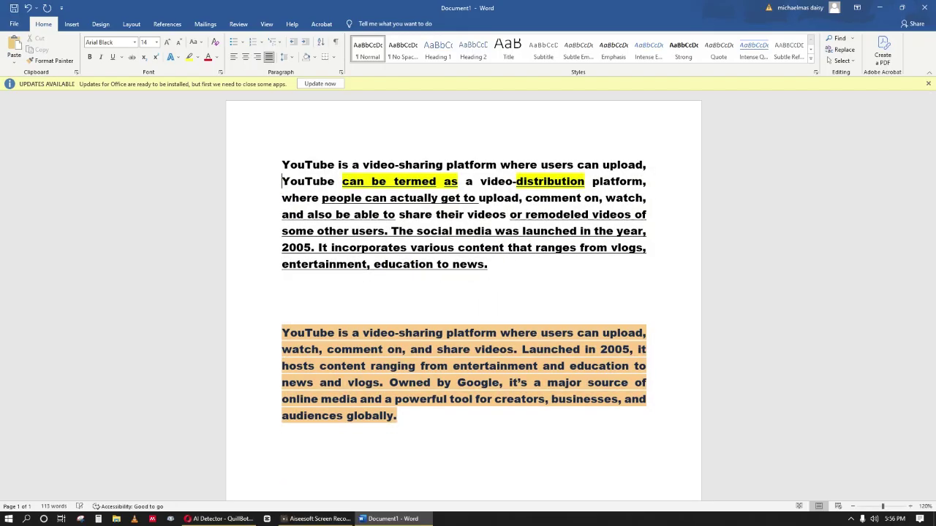
# - Remove the extra blank line above the orange-highlighted original paragraph
pyautogui.click(315, 315)
pyautogui.press('BackSpace')
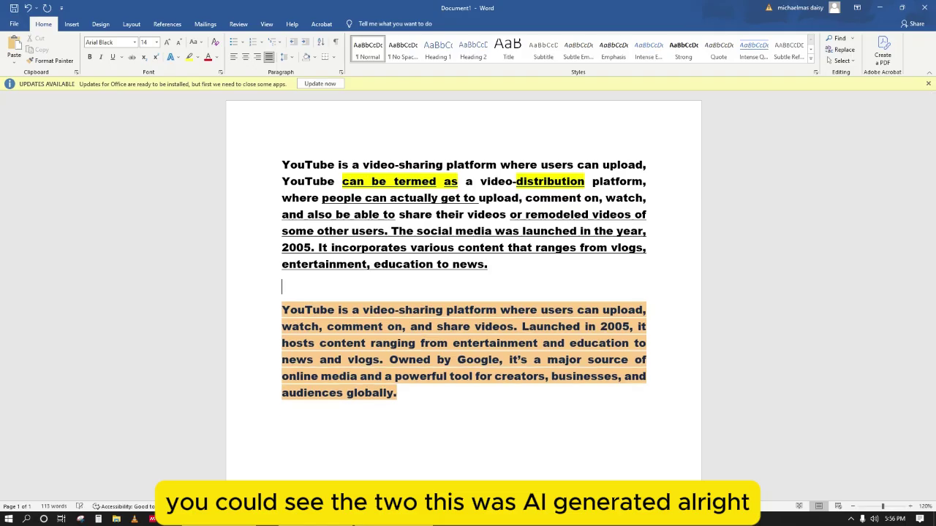
pyautogui.moveTo(305, 312); pyautogui.dragTo(471, 376)
pyautogui.click(391, 426)
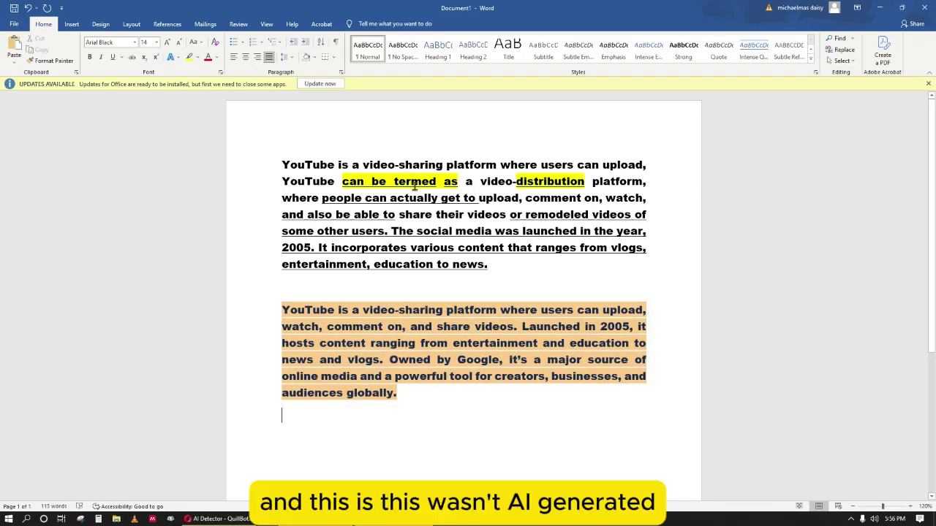
pyautogui.moveTo(516, 264); pyautogui.dragTo(272, 169)
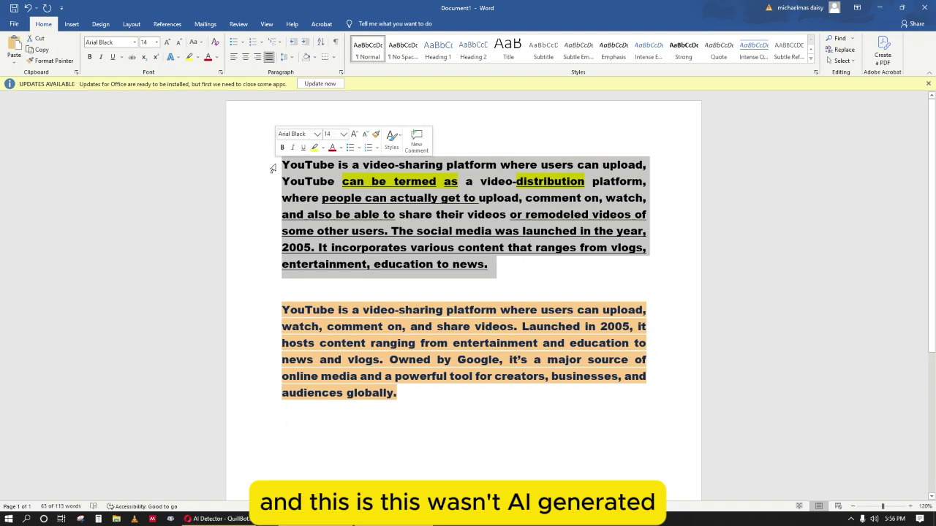
pyautogui.click(475, 198)
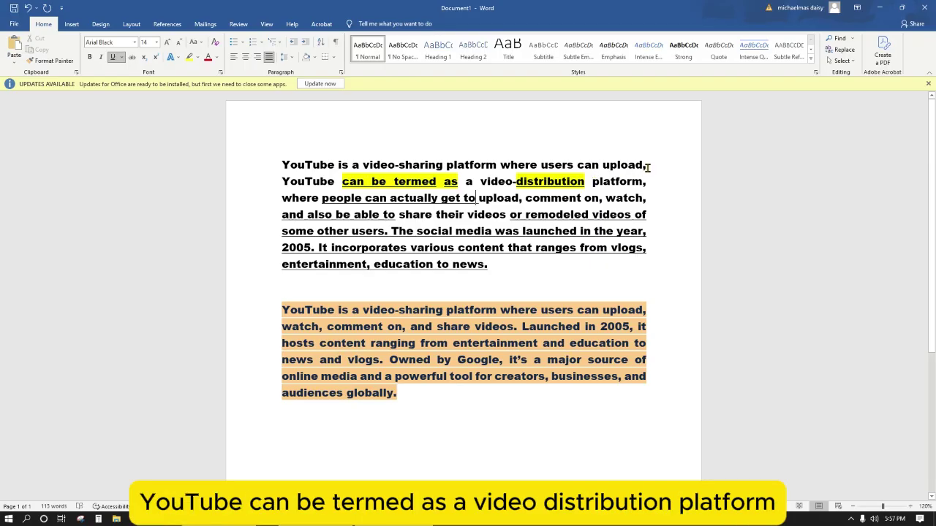
# - Delete the leftover original line "YouTube is a video-sharing platform where users can upload," above the paraphrased text
pyautogui.moveTo(648, 167); pyautogui.dragTo(293, 156)
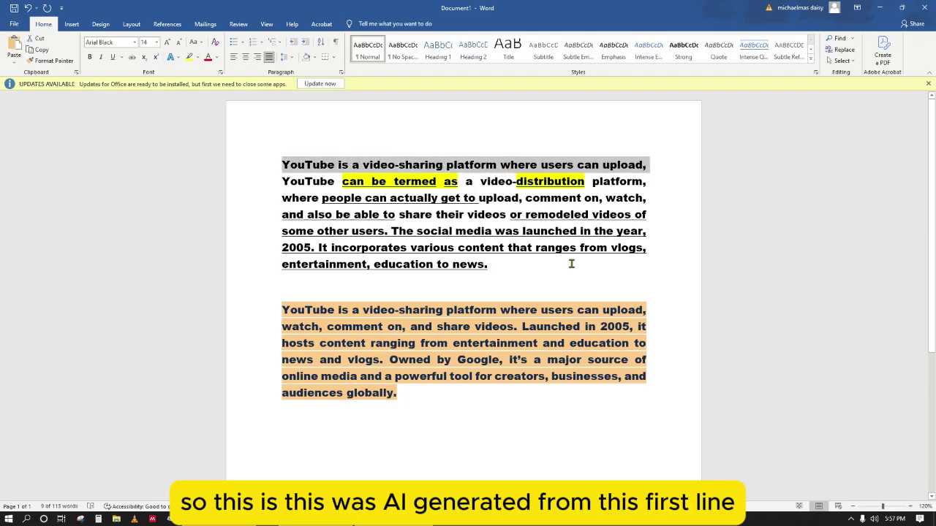
pyautogui.press('BackSpace')
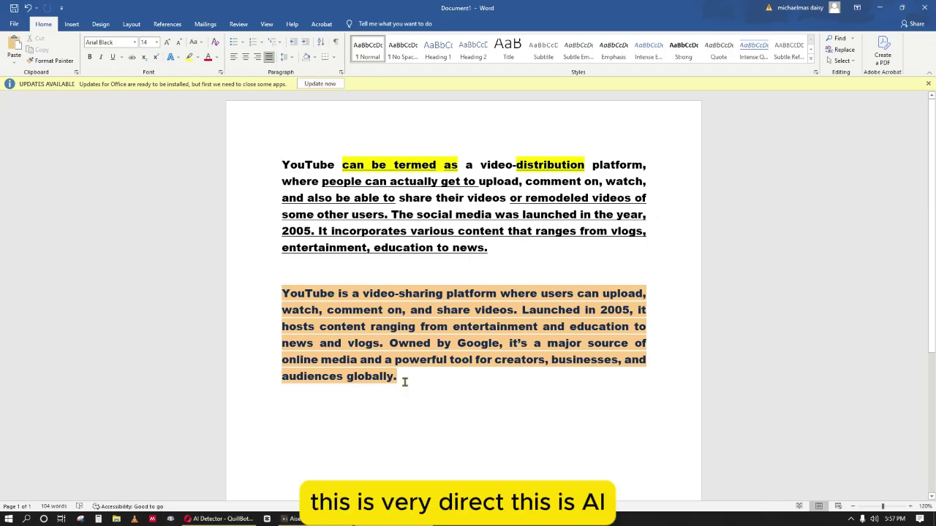
pyautogui.moveTo(405, 382); pyautogui.dragTo(274, 290)
pyautogui.moveTo(498, 249); pyautogui.dragTo(290, 170)
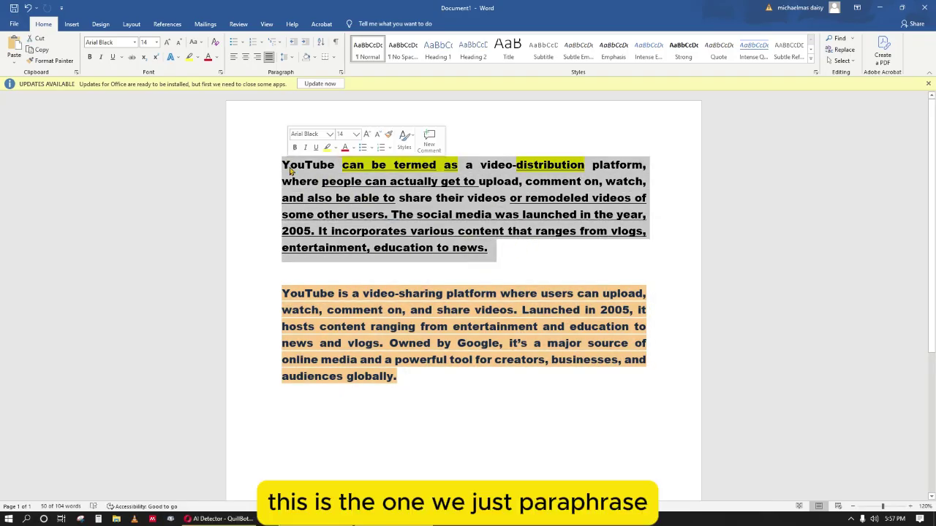
pyautogui.click(405, 376)
# - Copy the whole paraphrased paragraph and switch to QuillBot's AI Detector in the browser
pyautogui.moveTo(521, 247); pyautogui.dragTo(268, 163)
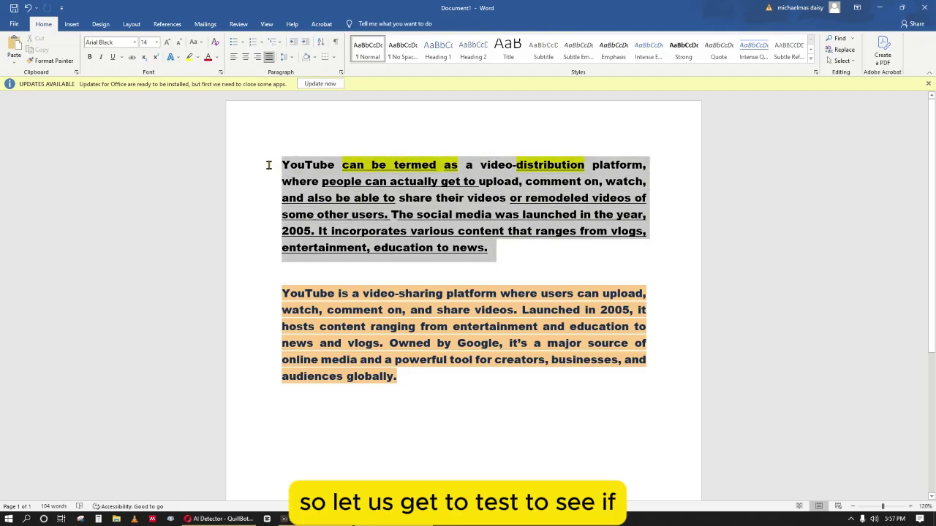
pyautogui.rightClick(337, 189)
pyautogui.click(344, 212)
pyautogui.click(216, 519)
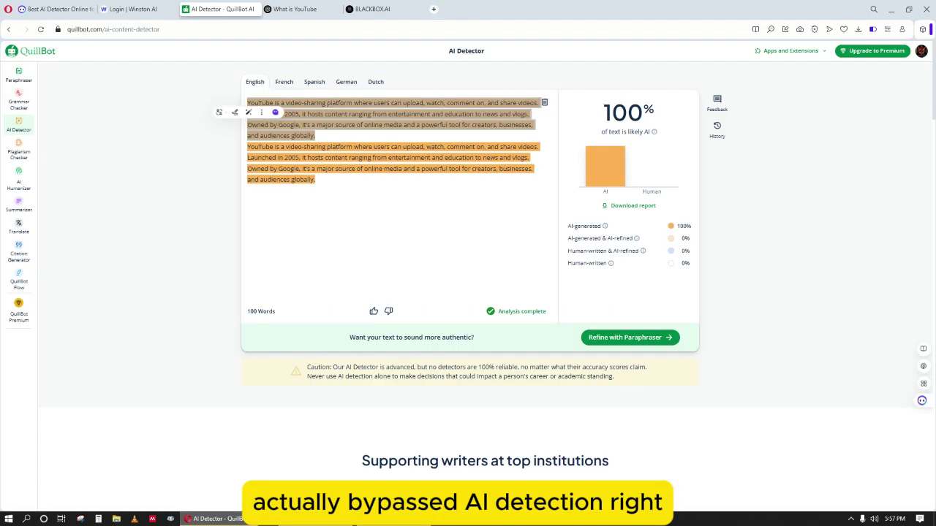
# - Replace the text in the detector with two copies of the paraphrased paragraph and run the AI detection
pyautogui.tripleClick(358, 128)
pyautogui.click(480, 182)
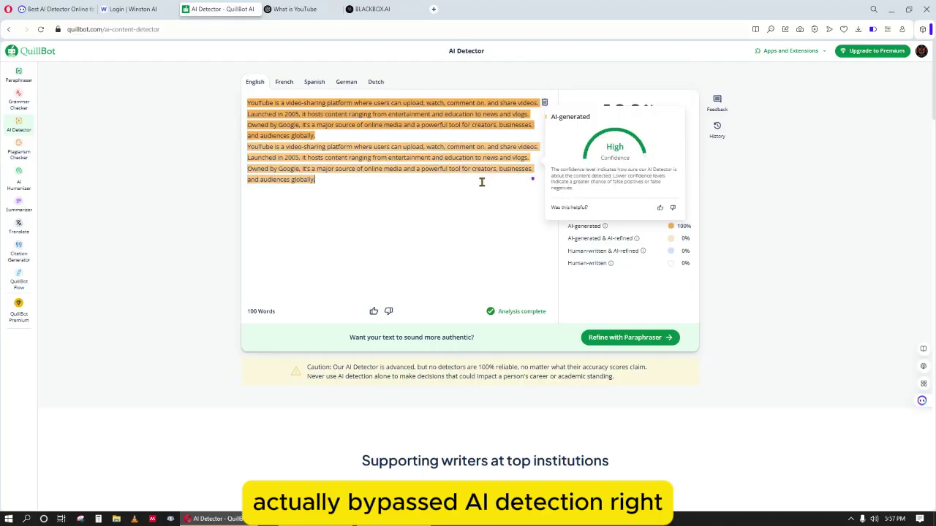
pyautogui.click(543, 103)
pyautogui.hotkey('ctrl', 'v')
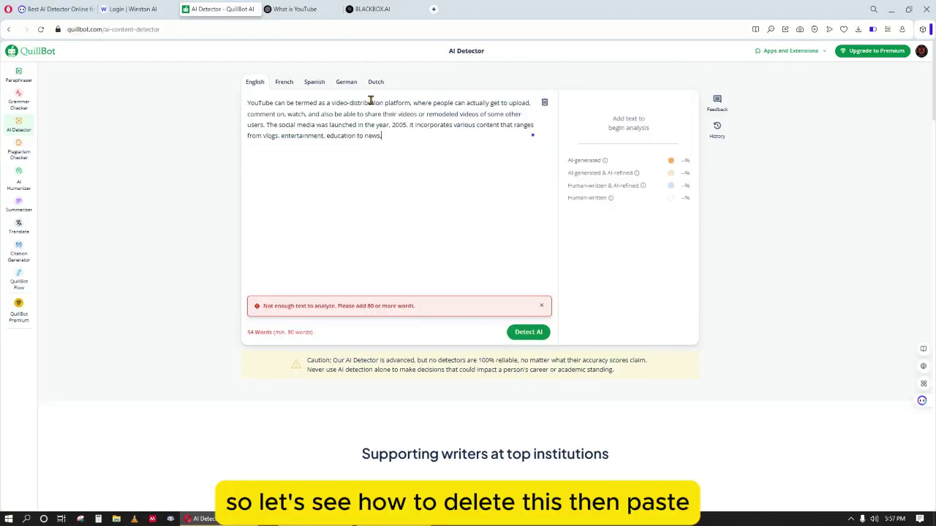
pyautogui.press('Return')
pyautogui.hotkey('ctrl', 'v')
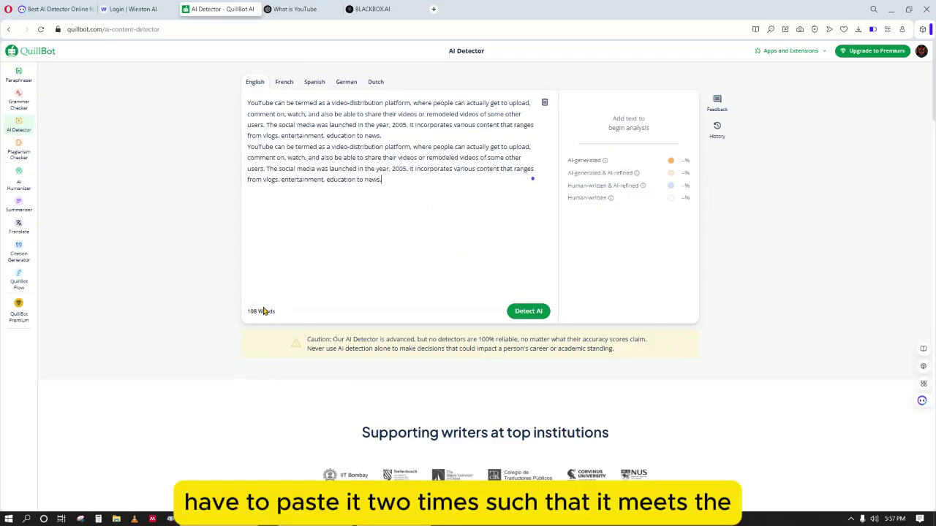
pyautogui.click(534, 315)
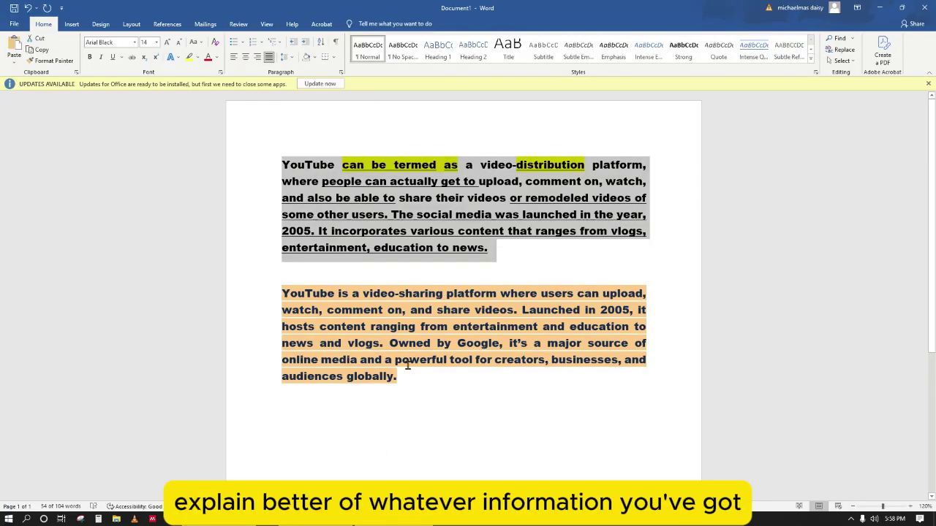
# - Copy the orange-highlighted AI-generated paragraph from the Word document and switch back to QuillBot's AI Detector
pyautogui.moveTo(411, 378); pyautogui.dragTo(292, 293)
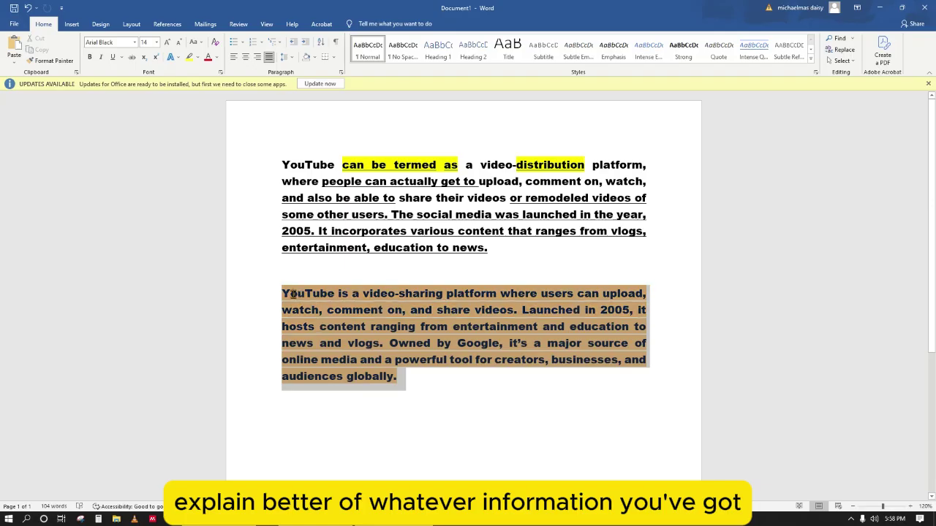
pyautogui.rightClick(296, 302)
pyautogui.click(322, 325)
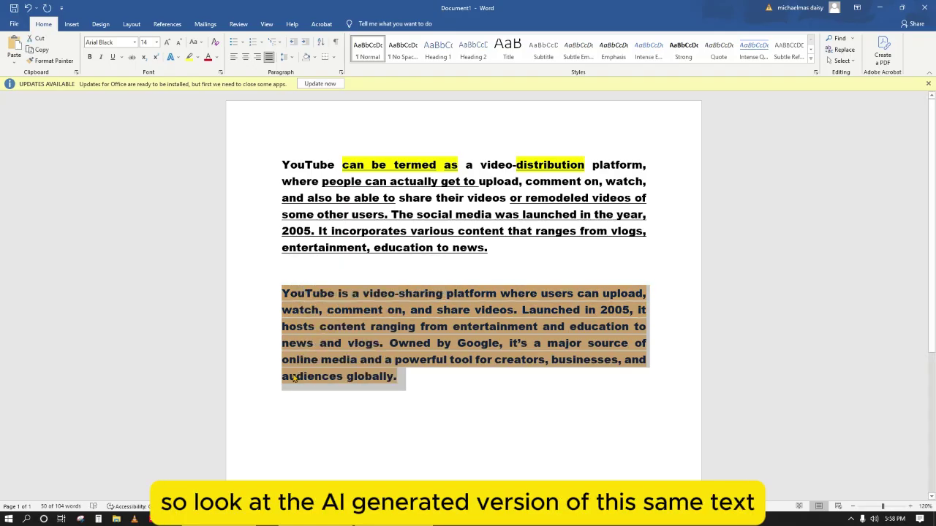
pyautogui.hotkey('alt', 'Tab')
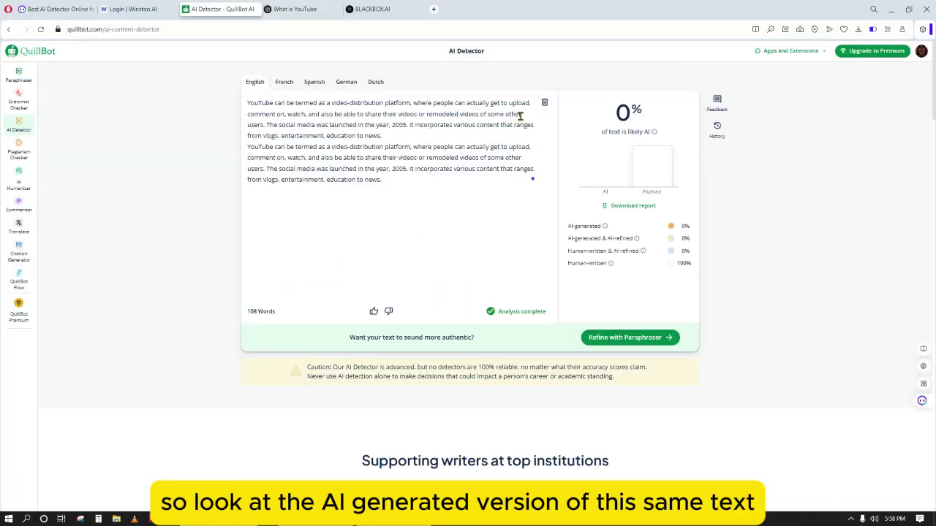
# - Clear the paraphrase from the detector, paste the original AI-generated paragraph twice and run the AI detection
pyautogui.click(543, 105)
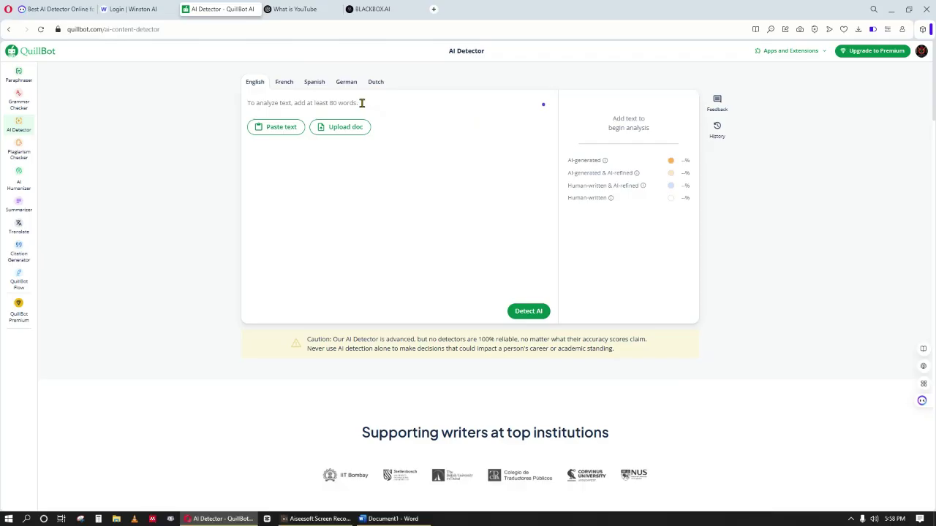
pyautogui.hotkey('ctrl', 'v')
pyautogui.hotkey('ctrl', 'v')
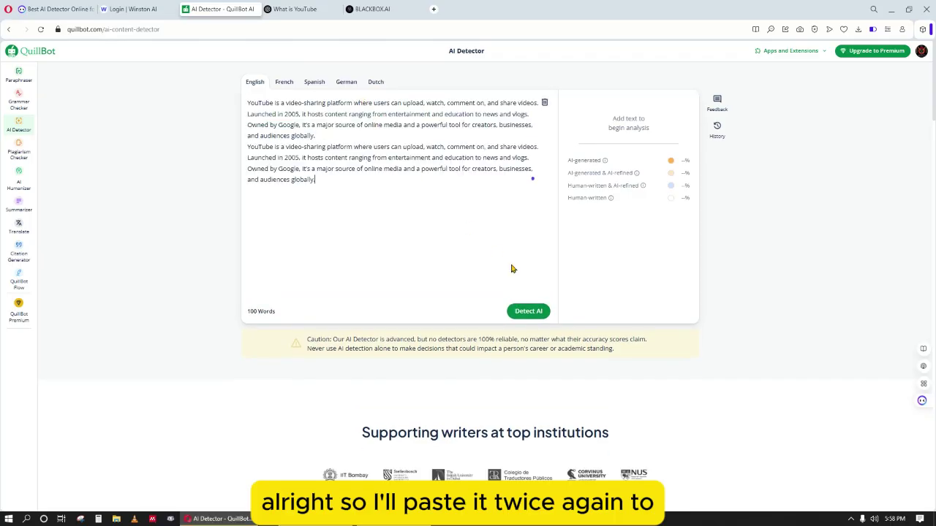
pyautogui.click(532, 314)
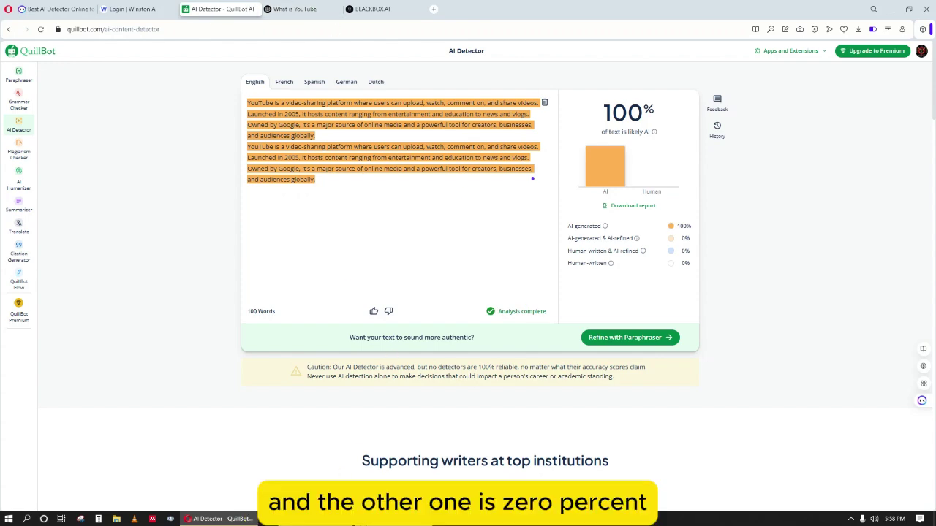
# - Switch back to the Word document and compare the highlighted original paragraph with the paraphrased one
pyautogui.click(381, 519)
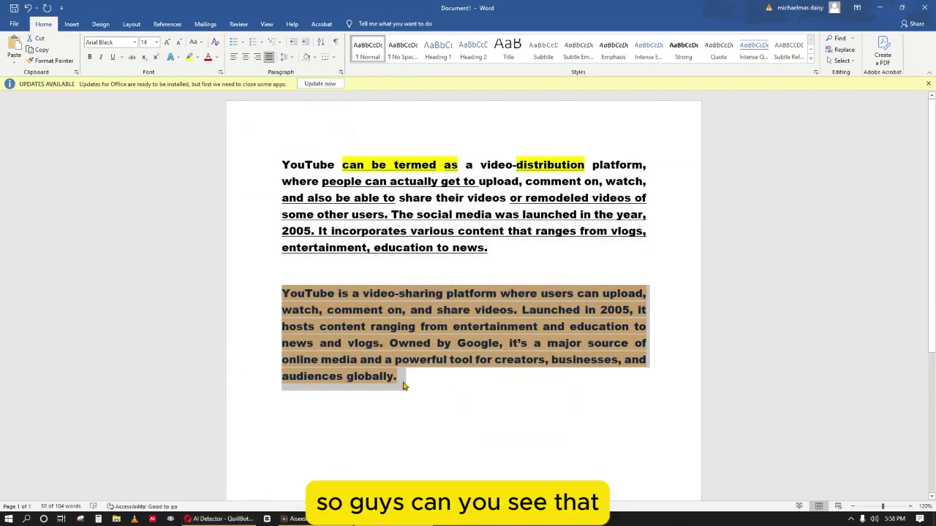
pyautogui.click(299, 269)
pyautogui.press('Return')
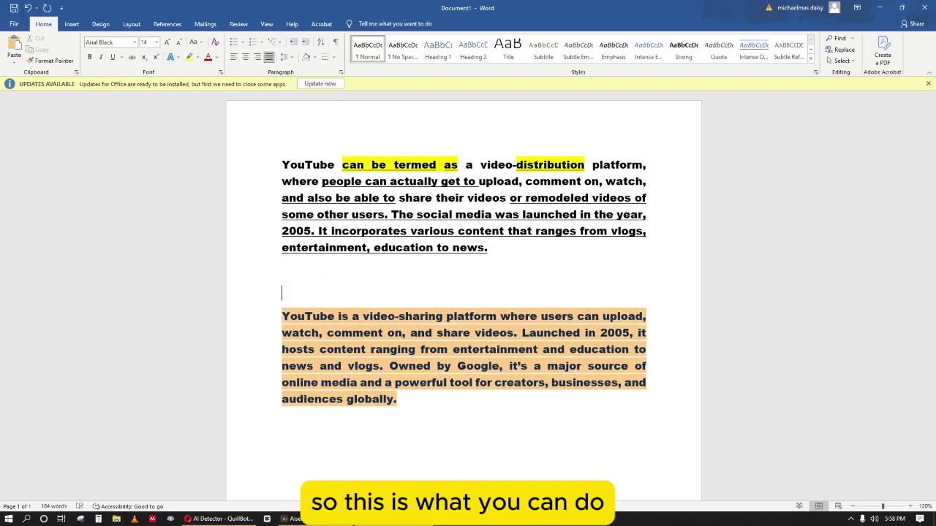
pyautogui.press('BackSpace')
pyautogui.moveTo(403, 378); pyautogui.dragTo(283, 295)
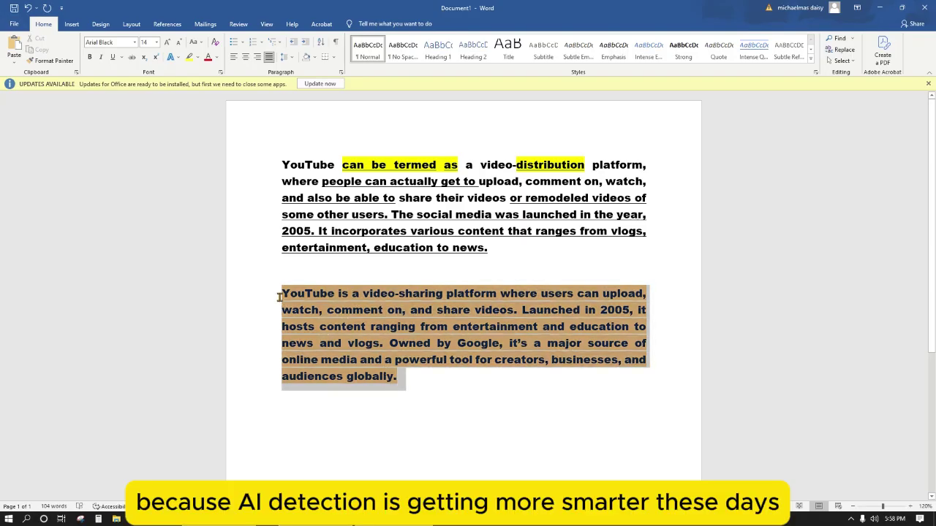
pyautogui.click(379, 343)
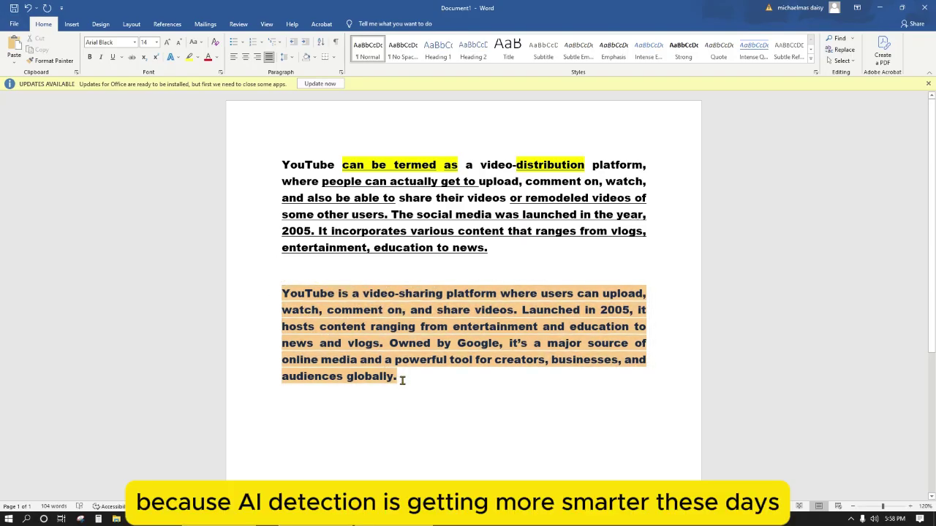
pyautogui.moveTo(402, 379); pyautogui.dragTo(282, 294)
pyautogui.click(517, 254)
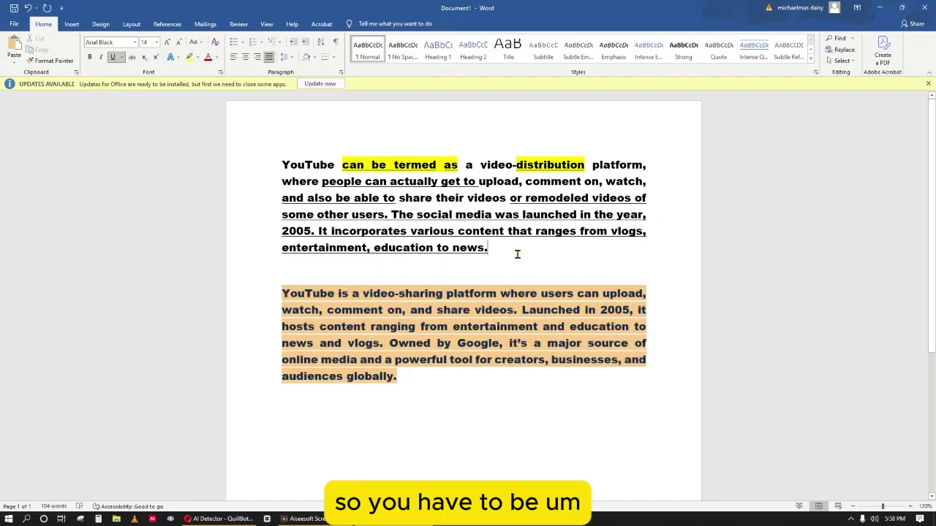
pyautogui.moveTo(517, 254); pyautogui.dragTo(282, 169)
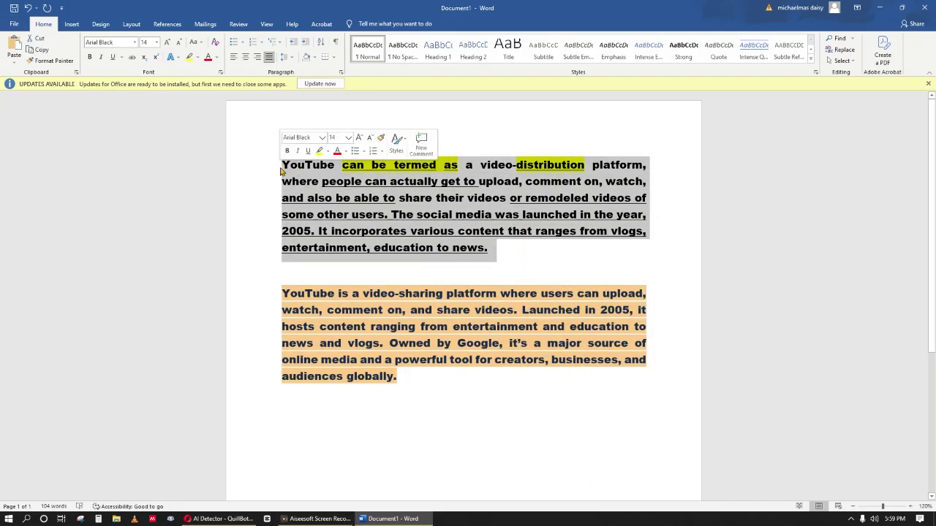
pyautogui.click(503, 255)
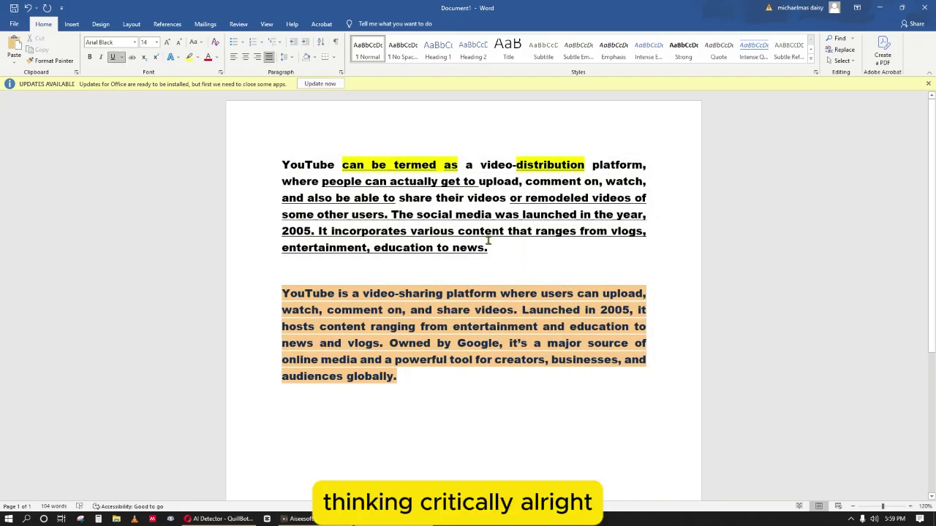
# - Below the highlighted paragraph, list "Filler words", "Substitute" and "Synonyms" on separate lines
pyautogui.click(407, 393)
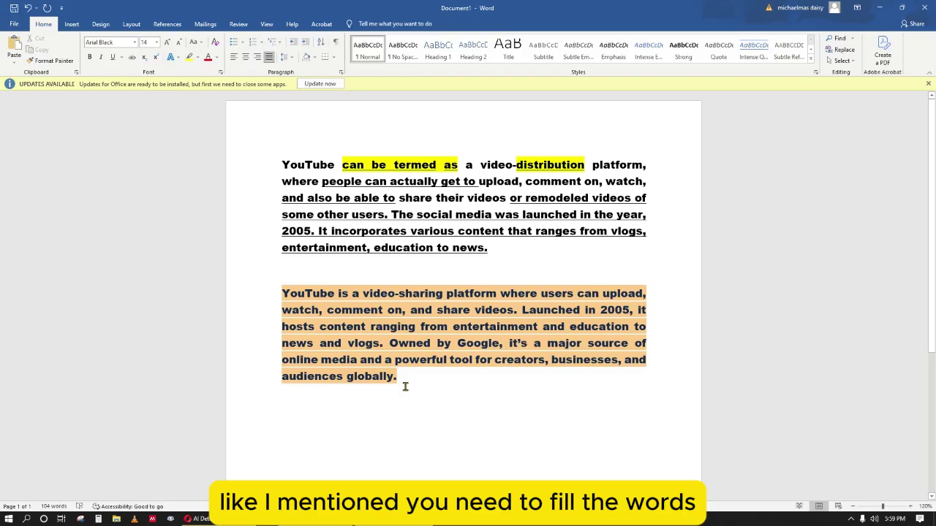
pyautogui.press('Return')
pyautogui.write('Fi')
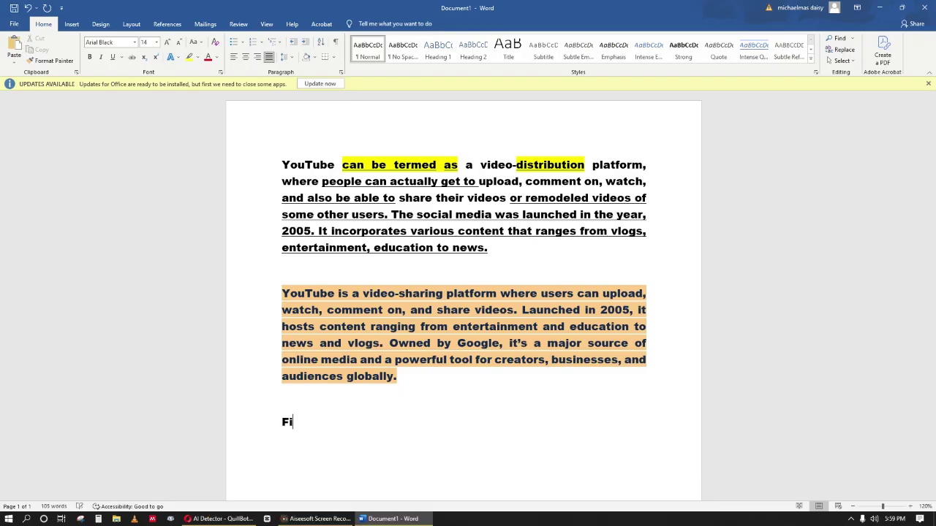
pyautogui.write('ller words')
pyautogui.press('Return')
pyautogui.write('Su')
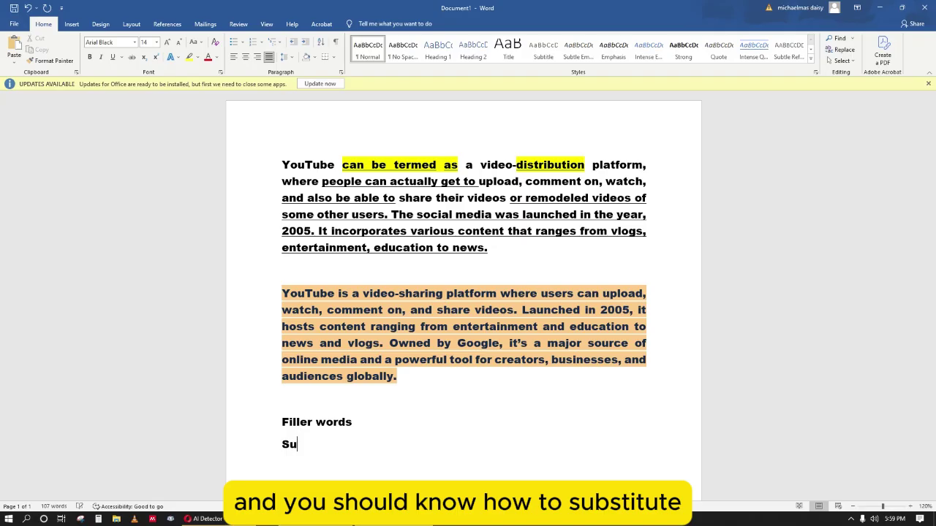
pyautogui.write('bstitu')
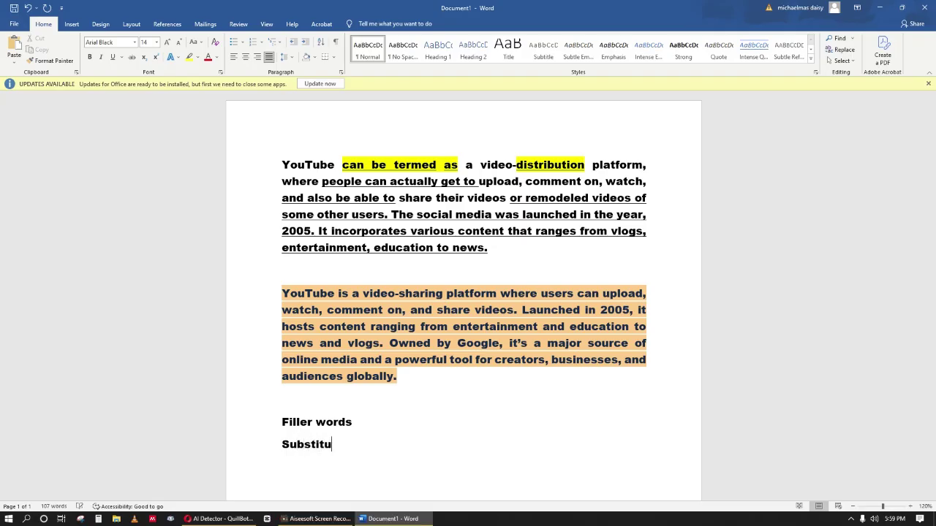
pyautogui.write('te')
pyautogui.press('Return')
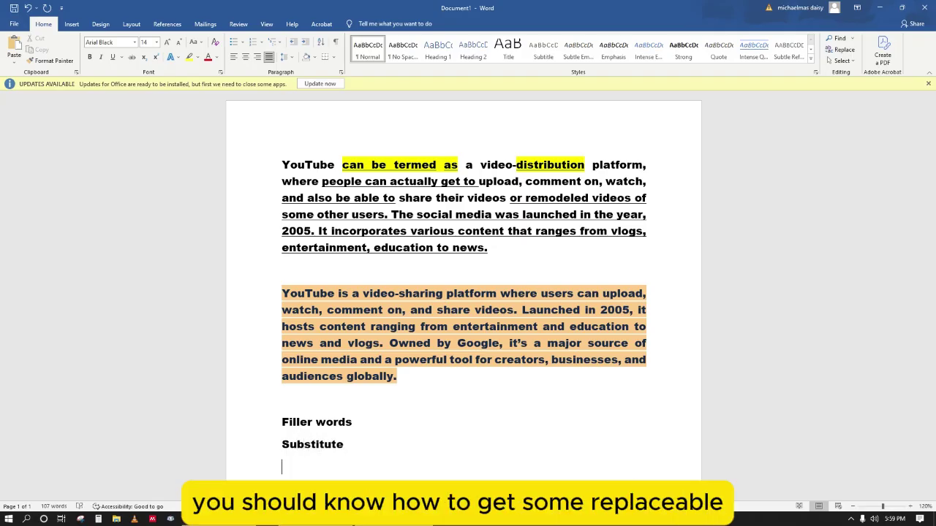
pyautogui.write('Synonyms')
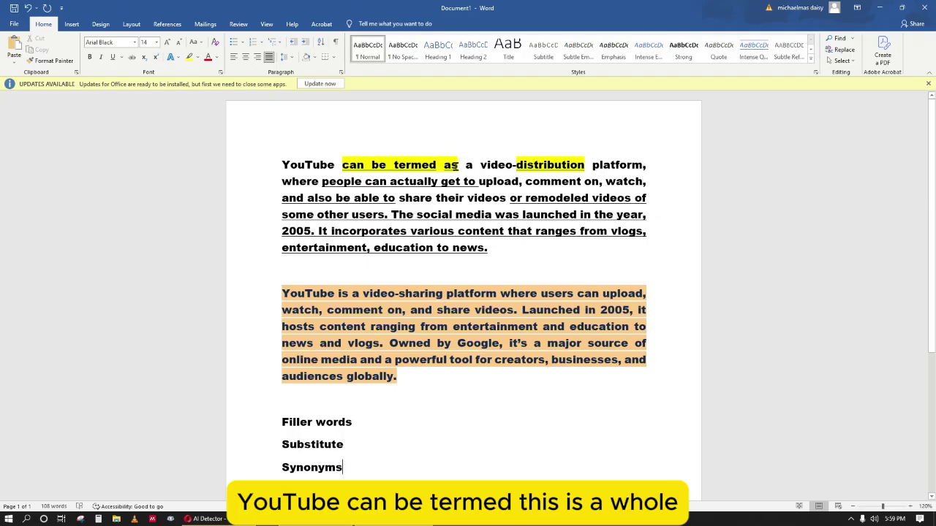
# - Add "extensions" on a new line below "Synonyms" in the list of paraphrasing techniques
pyautogui.moveTo(459, 166); pyautogui.dragTo(348, 168)
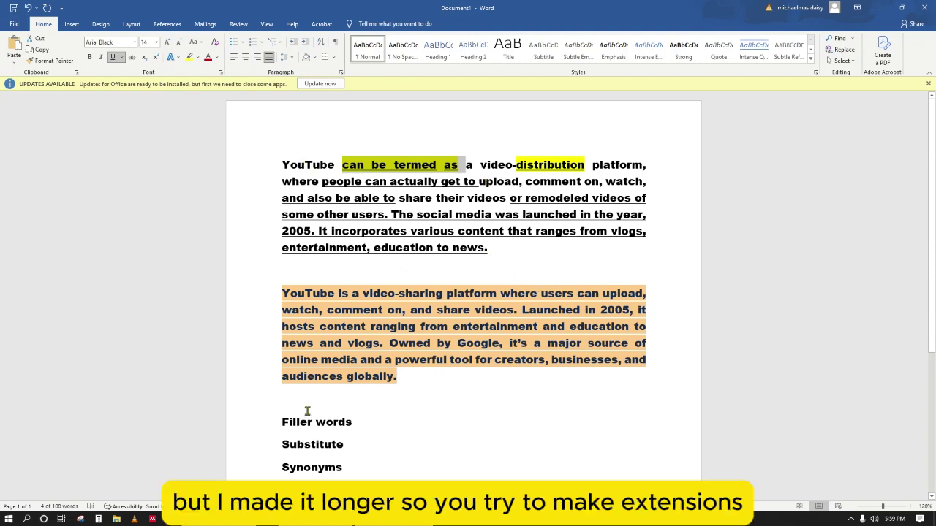
pyautogui.click(343, 468)
pyautogui.press('Return')
pyautogui.write('extensions')
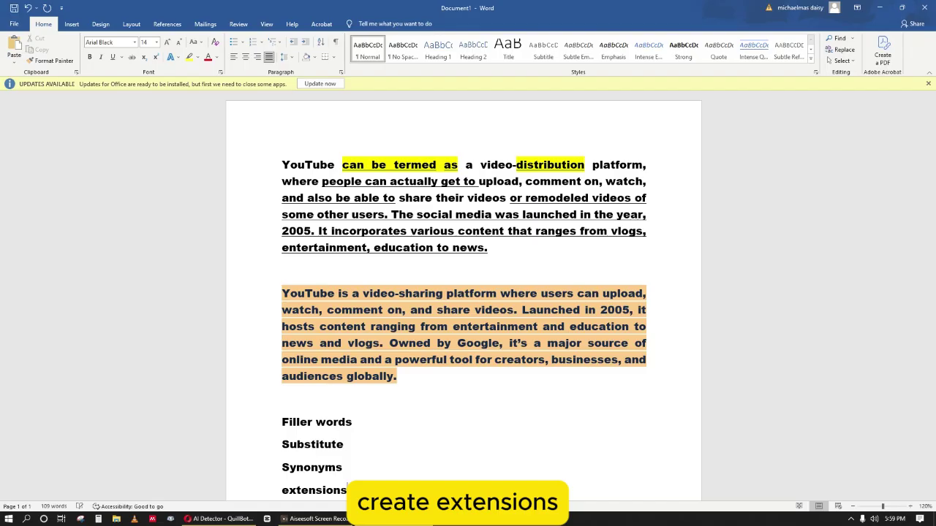
pyautogui.scroll(-3, 285, 428)
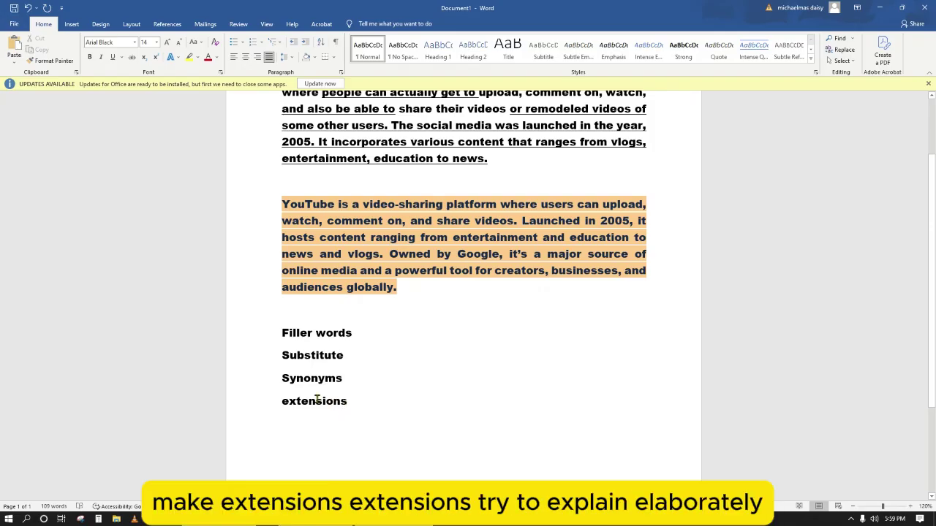
# - Capitalize the first letter of the last technique in the list so it reads "Extensions"
pyautogui.click(286, 402)
pyautogui.press('BackSpace')
pyautogui.write('E')
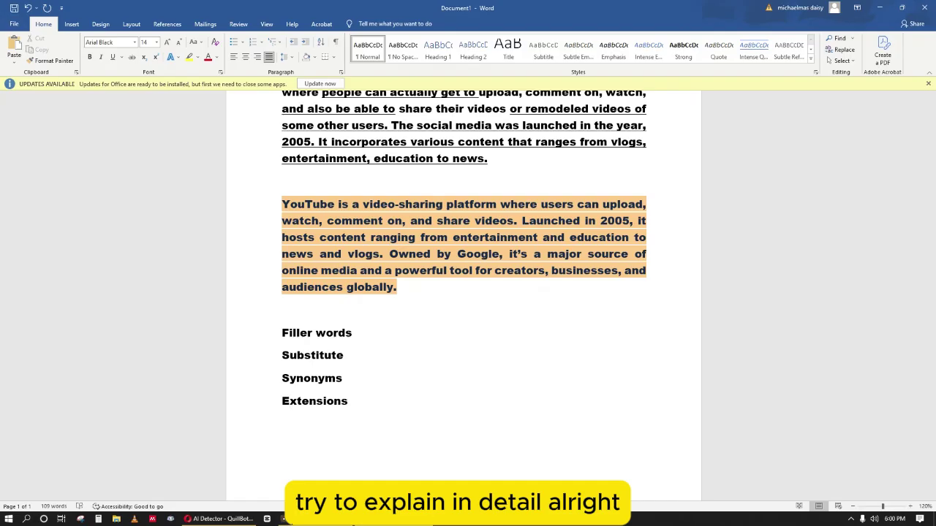
# - Compare the word counts of the highlighted original paragraph and the paraphrased paragraph above it
pyautogui.scroll(1, 285, 402)
pyautogui.scroll(1, 348, 329)
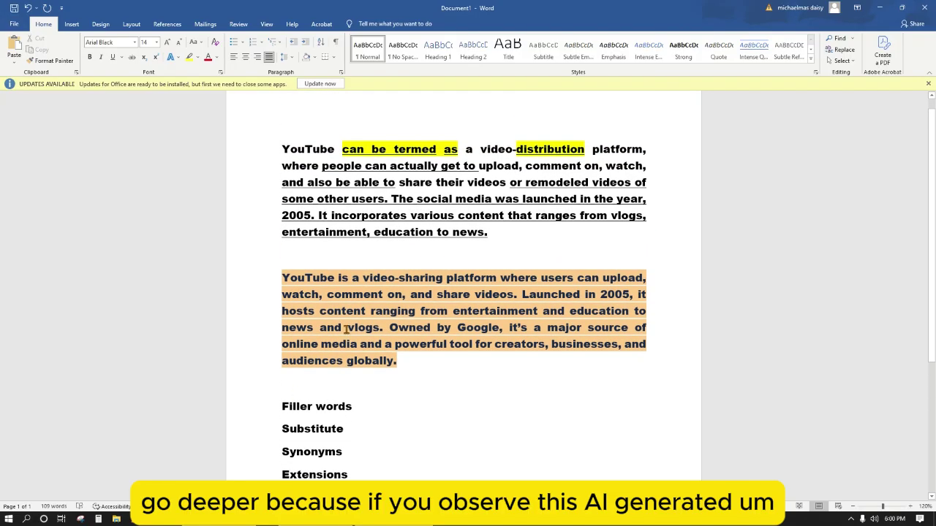
pyautogui.moveTo(404, 365); pyautogui.dragTo(286, 279)
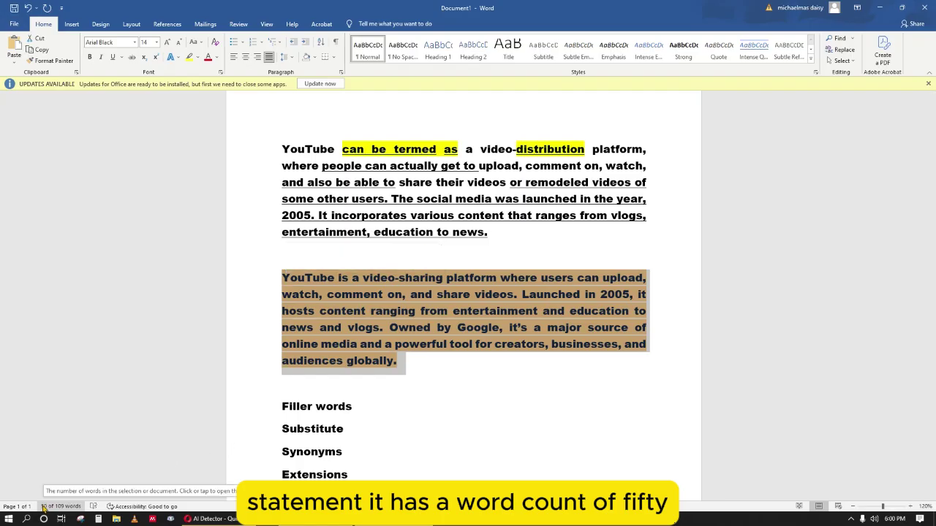
pyautogui.moveTo(504, 232); pyautogui.dragTo(284, 152)
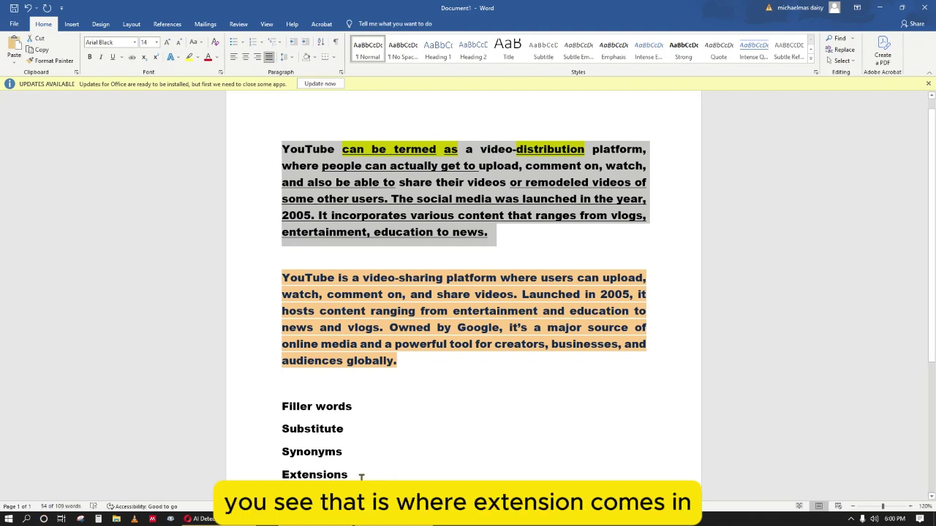
pyautogui.moveTo(360, 477); pyautogui.dragTo(279, 476)
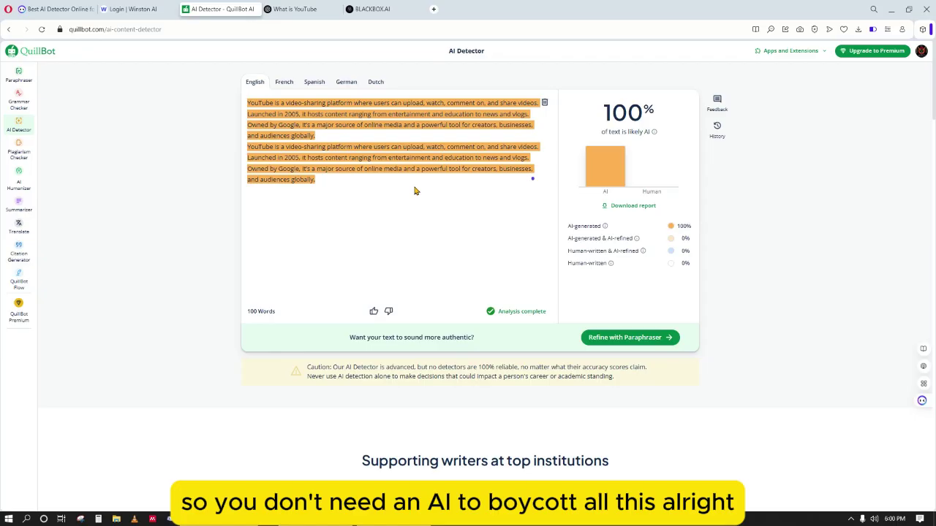
# - Switch to Blackbox AI in the browser and submit the prompt "DEfine youtube in 50 words"
pyautogui.click(370, 9)
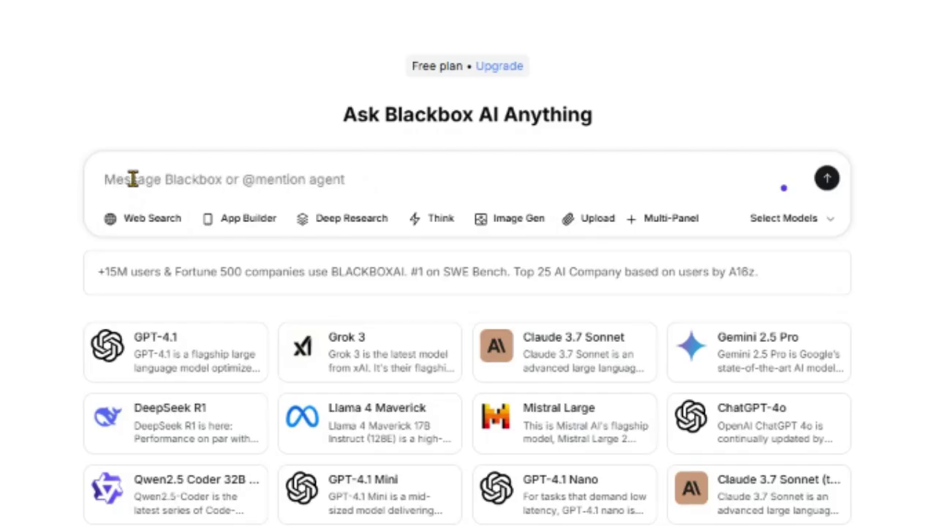
pyautogui.write('DEfine')
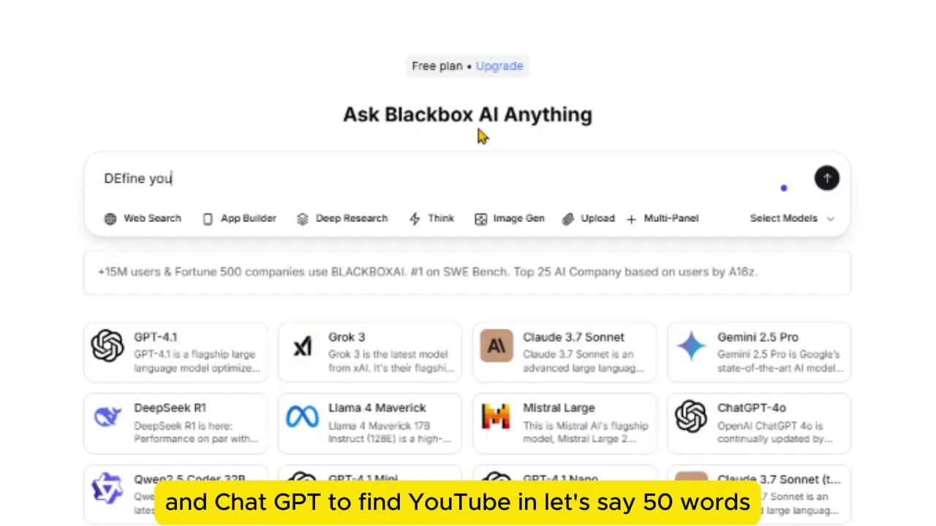
pyautogui.write('youtube in ')
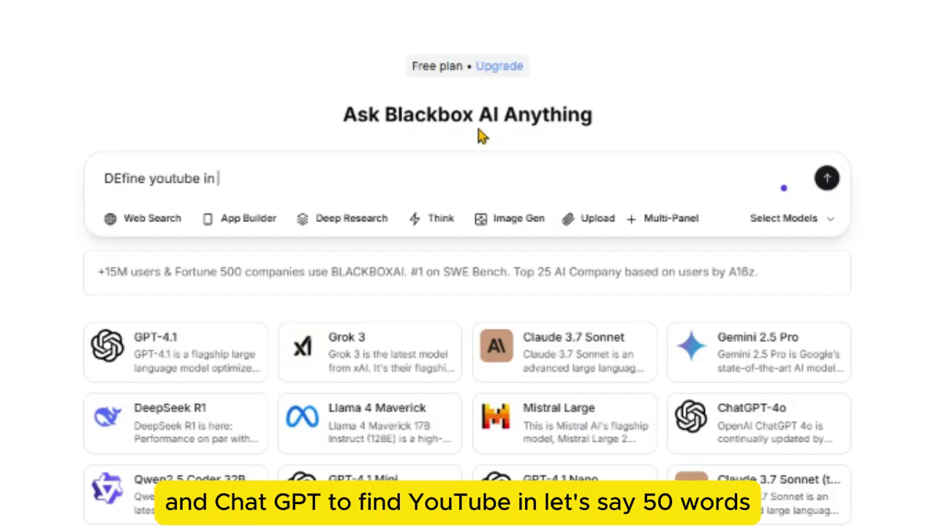
pyautogui.write('50 words')
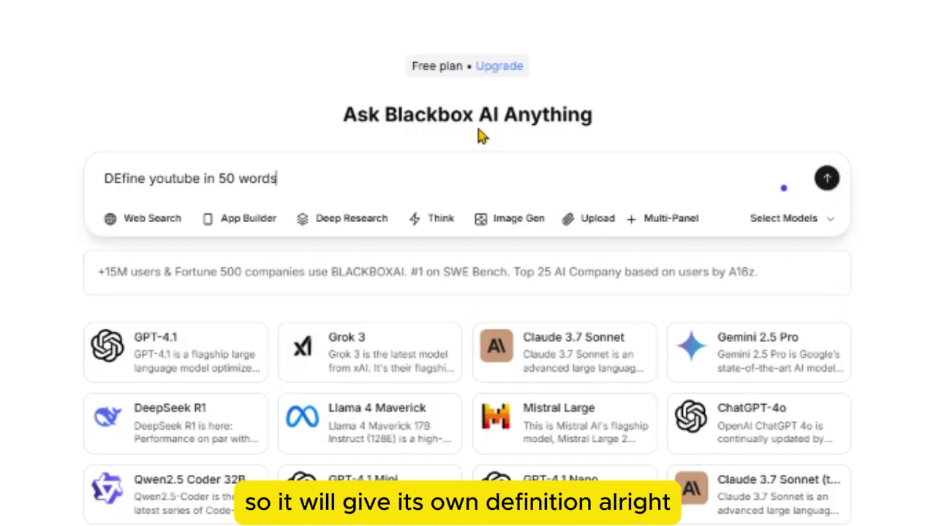
pyautogui.press('Return')
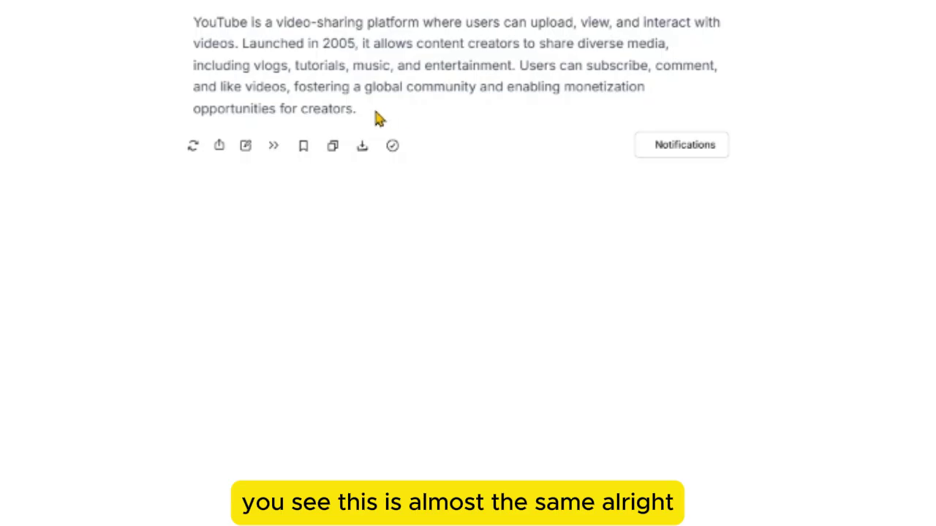
# - Copy the definition generated by Blackbox AI and paste it into the Word document below the highlighted paragraph
pyautogui.moveTo(360, 114); pyautogui.dragTo(175, 29)
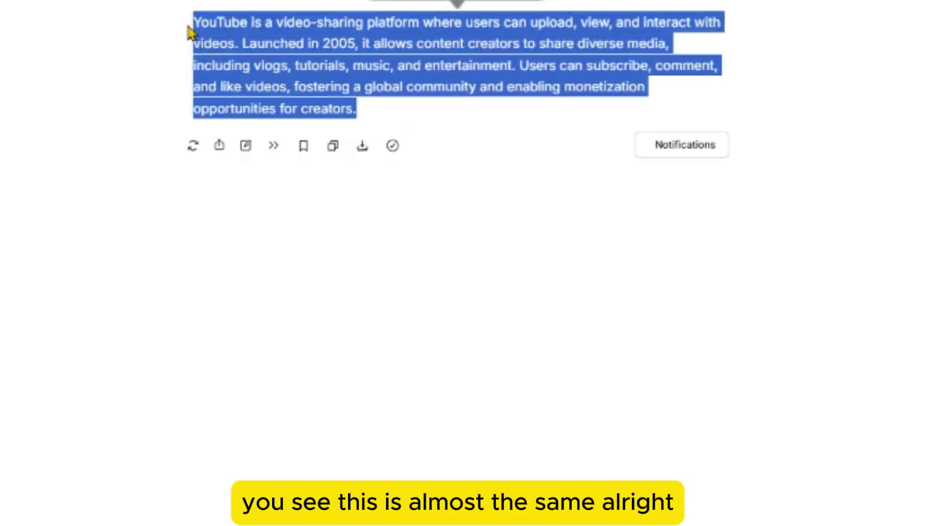
pyautogui.rightClick(231, 59)
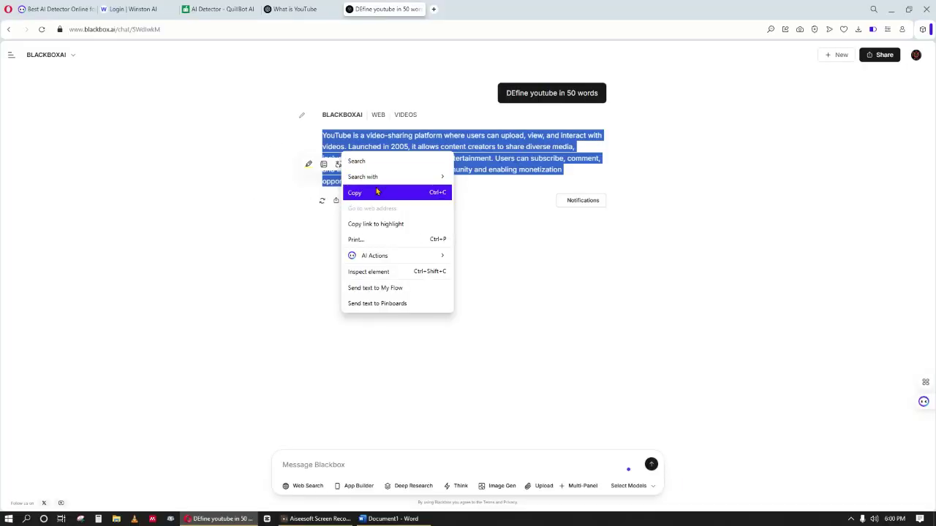
pyautogui.click(292, 131)
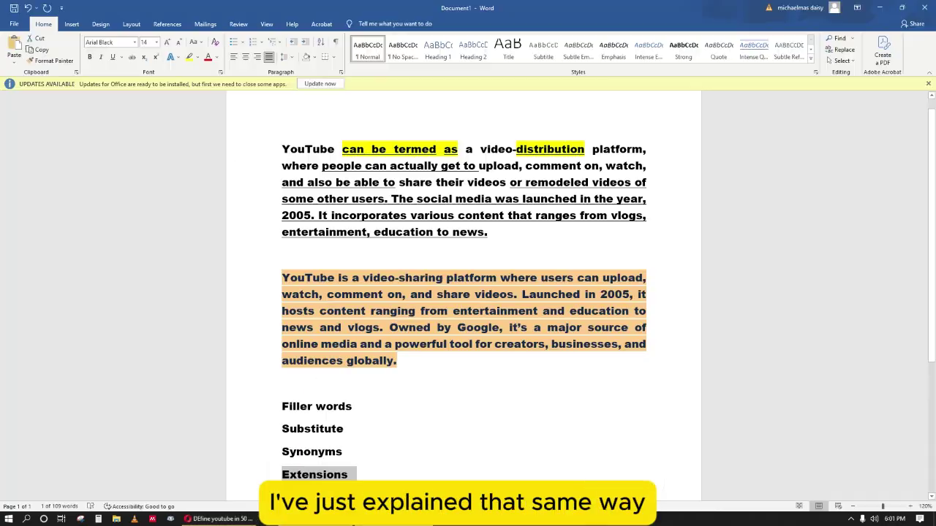
pyautogui.click(411, 366)
pyautogui.press('Return')
pyautogui.press('Return')
pyautogui.hotkey('ctrl', 'v')
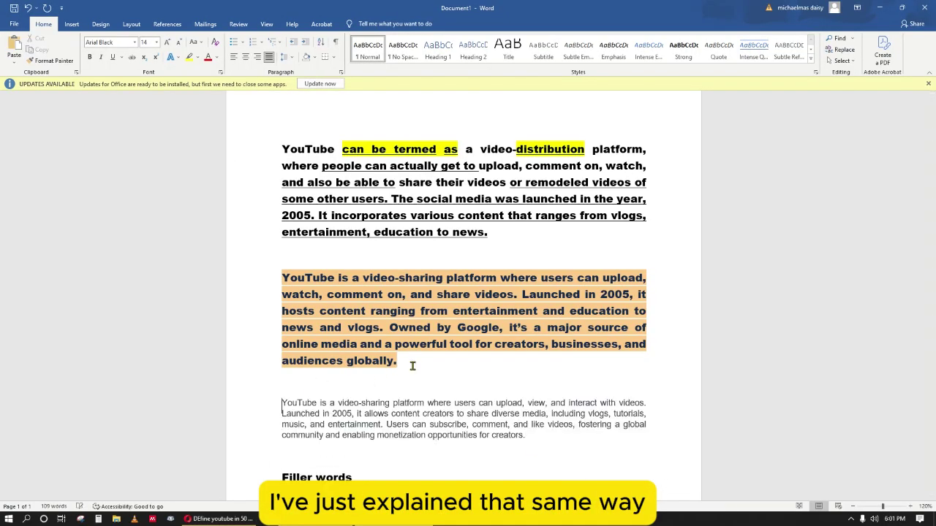
# - Make the pasted Blackbox definition bold and add blank lines between it and the techniques list
pyautogui.scroll(-4, 411, 366)
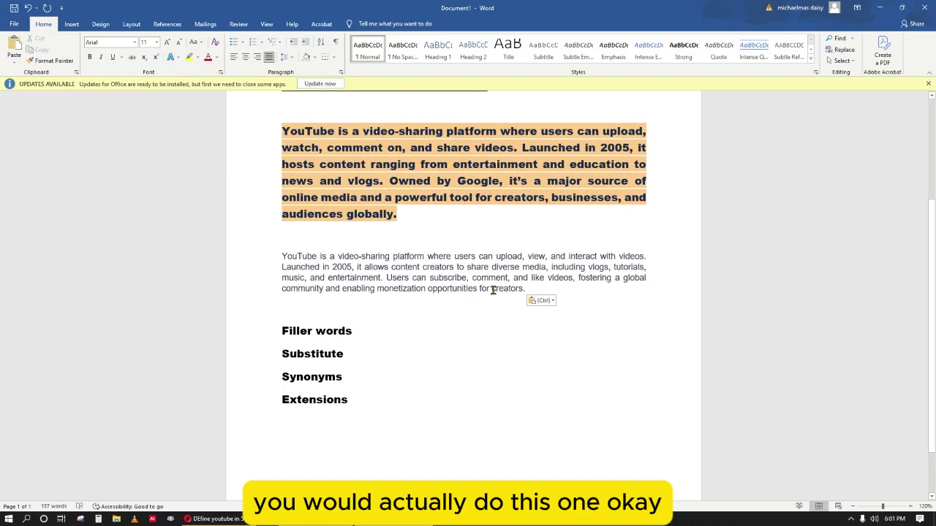
pyautogui.moveTo(526, 289); pyautogui.dragTo(293, 261)
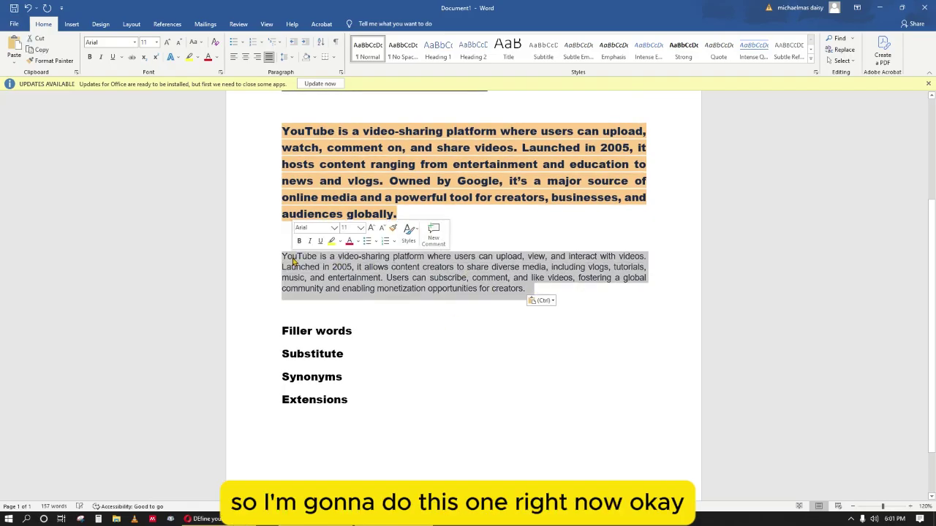
pyautogui.hotkey('ctrl', 'b')
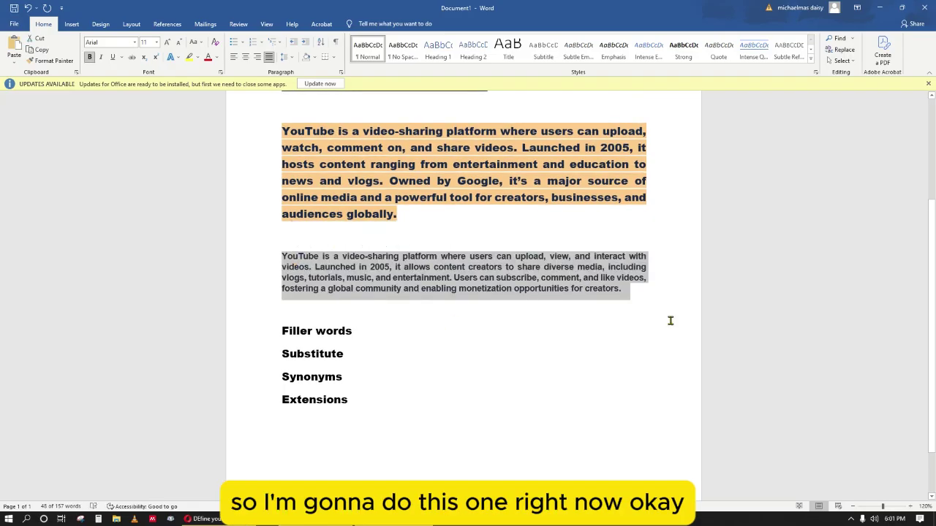
pyautogui.click(629, 290)
pyautogui.press('Return')
pyautogui.press('Return')
pyautogui.press('Return')
pyautogui.press('Return')
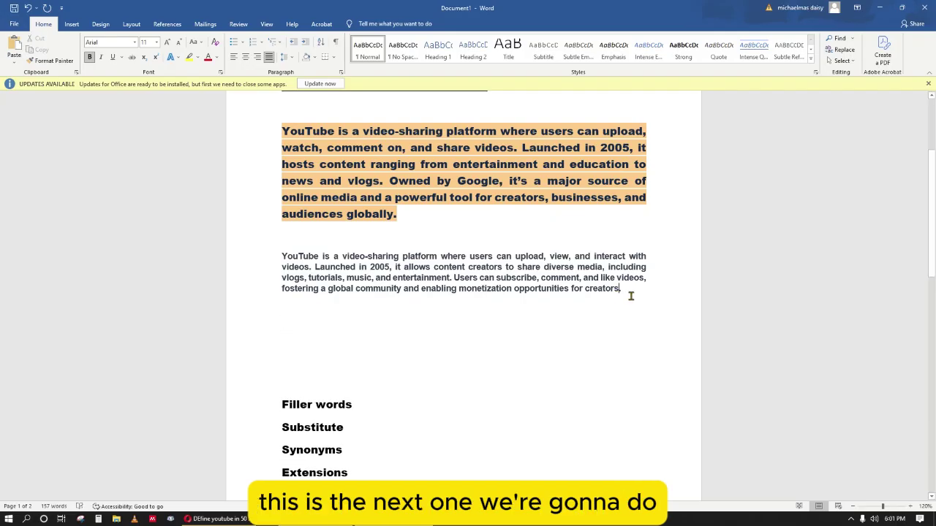
# - Increase the font size of the pasted Blackbox definition to 20
pyautogui.moveTo(630, 295); pyautogui.dragTo(266, 258)
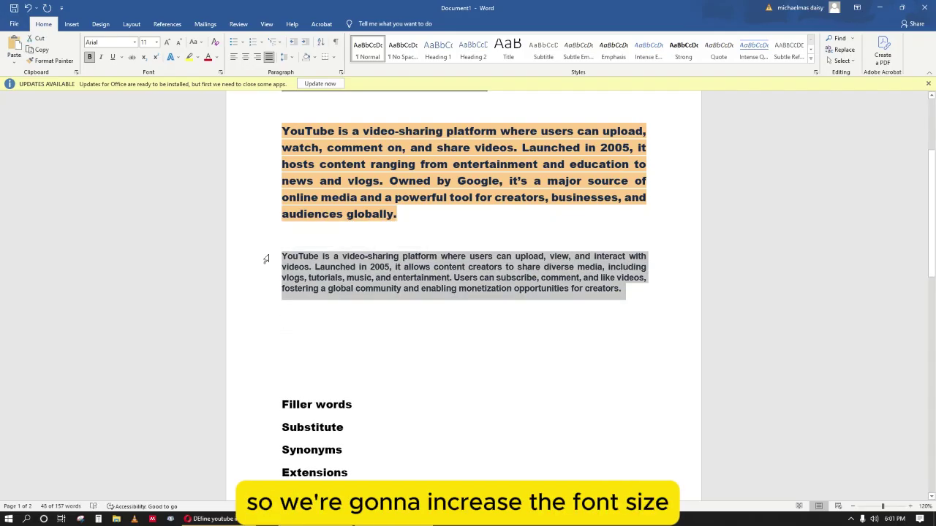
pyautogui.hotkey('ctrl', 'shift', '.')
pyautogui.hotkey('ctrl', 'shift', '.')
pyautogui.hotkey('ctrl', 'shift', '.')
pyautogui.hotkey('ctrl', 'shift', '.')
pyautogui.hotkey('ctrl', 'shift', '.')
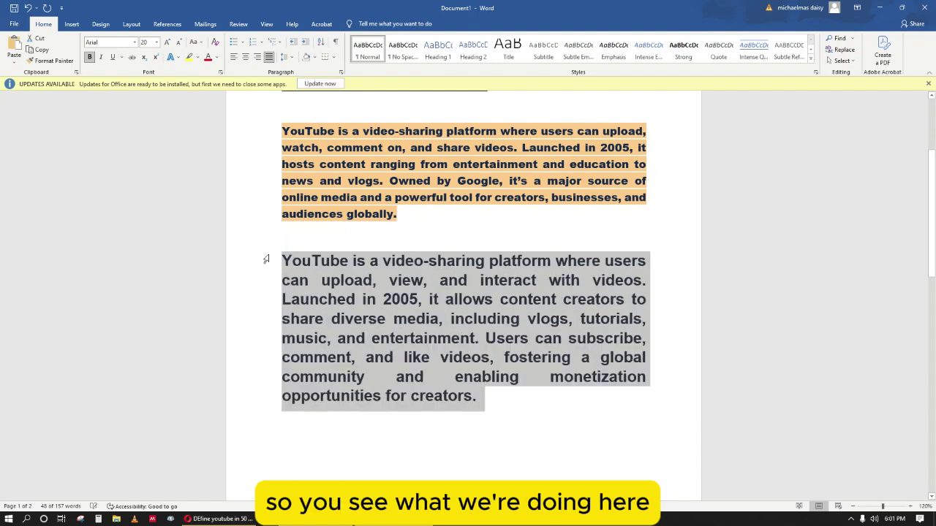
# - Delete the last sentence of the pasted definition, starting at "Users can subscribe", so it ends with "music, and entertainment."
pyautogui.scroll(-3, 266, 260)
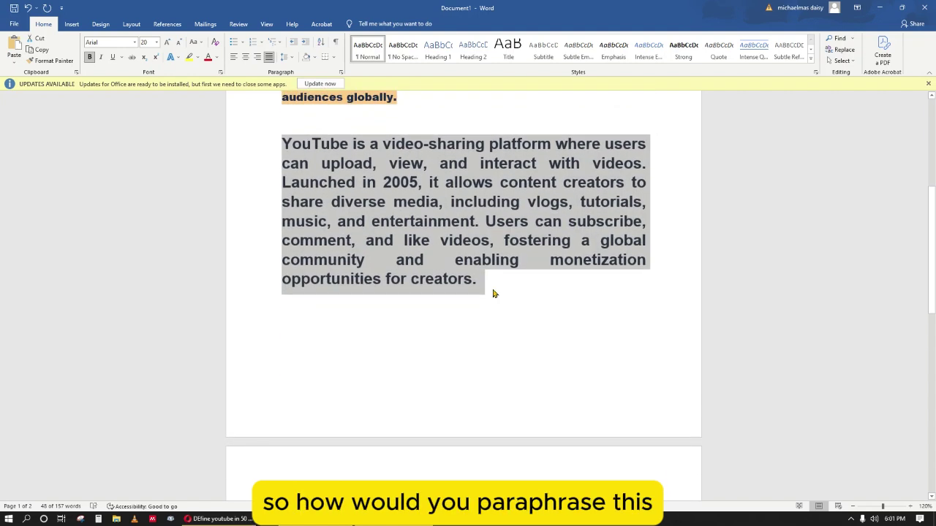
pyautogui.click(507, 286)
pyautogui.moveTo(485, 221); pyautogui.dragTo(492, 292)
pyautogui.press('BackSpace')
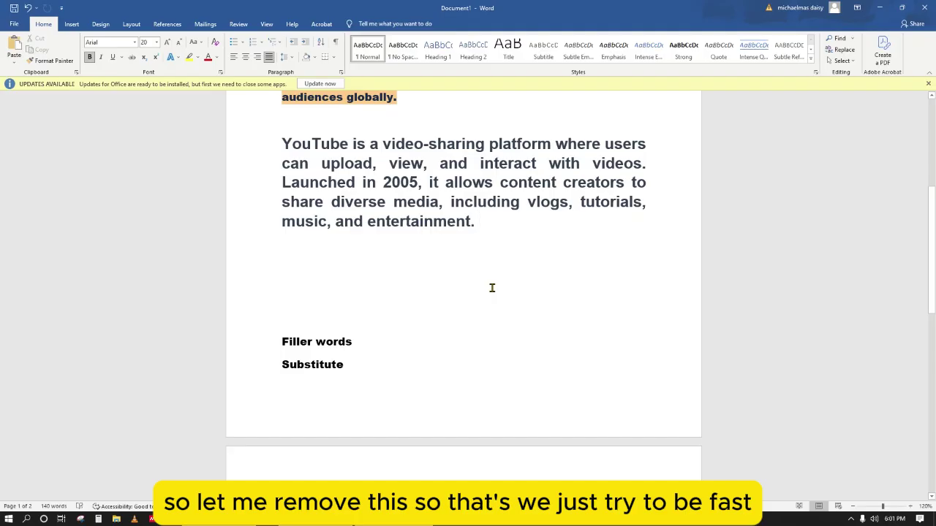
pyautogui.press('BackSpace')
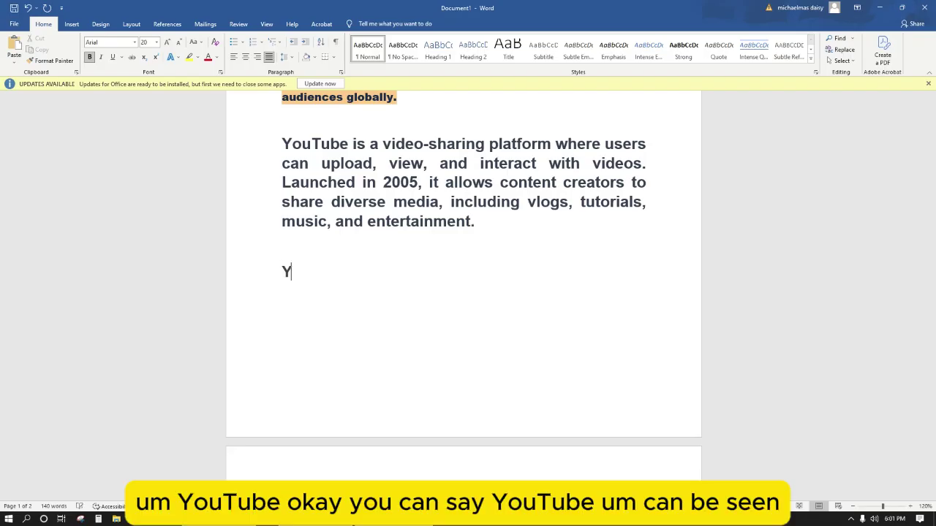
# - Below the shortened definition, write "Youtube can be seen or referred to as a platform meant for the distribution of vidoes"
pyautogui.write('ube ')
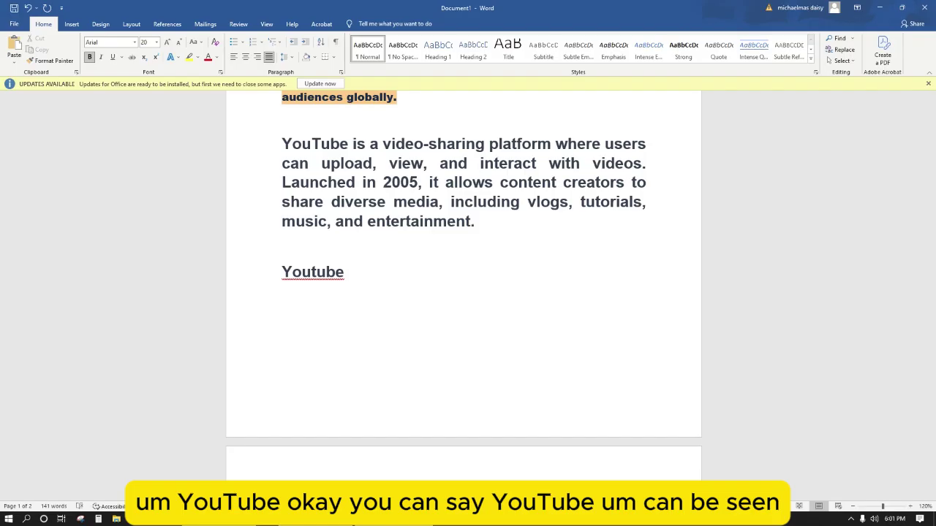
pyautogui.write('can be seen')
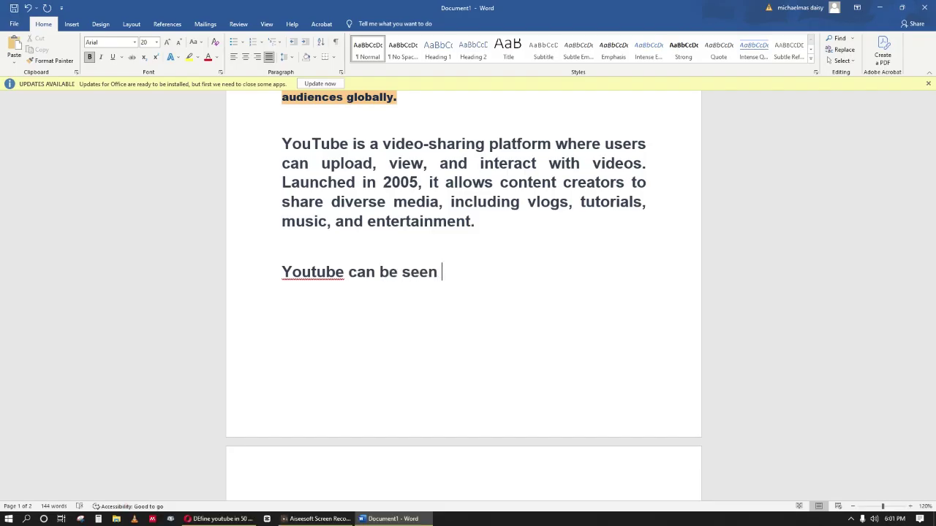
pyautogui.write(' or refer refree')
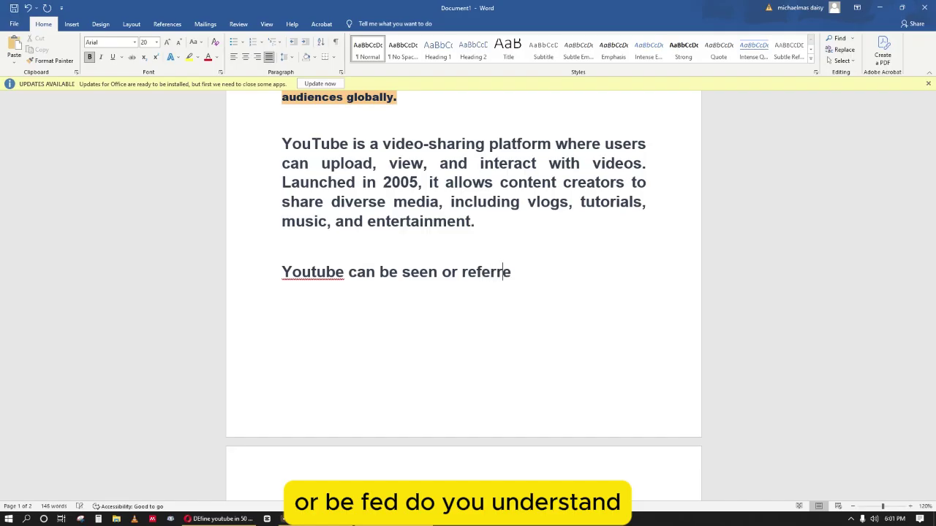
pyautogui.press('End')
pyautogui.write('d')
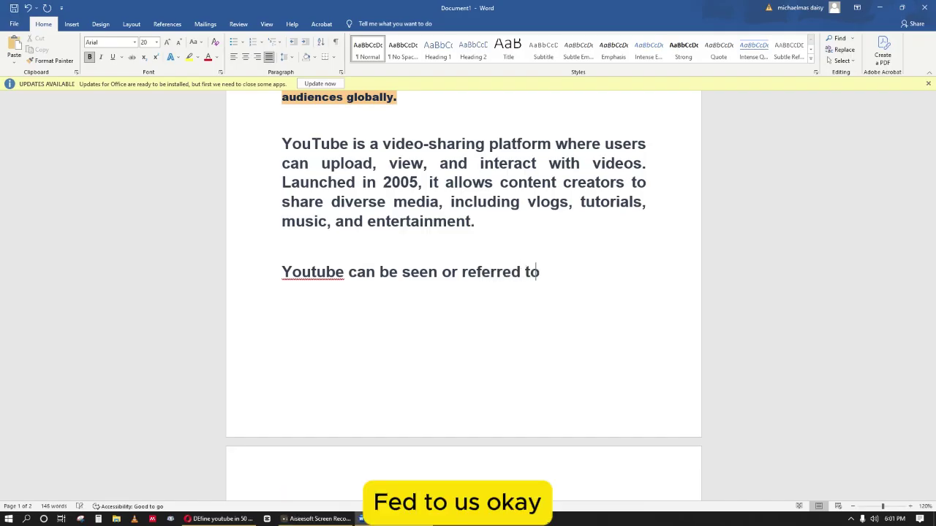
pyautogui.write(' to as a pla')
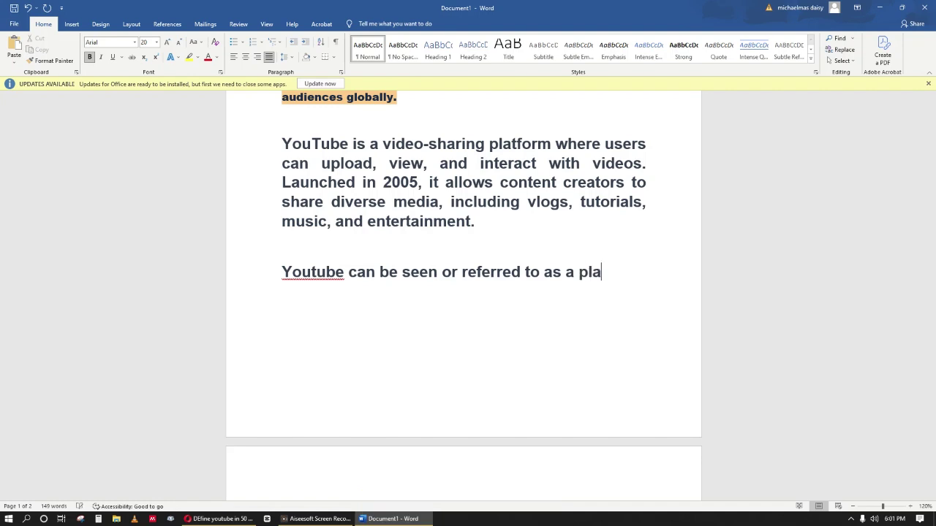
pyautogui.write('tform meant for the distribution of vidoes')
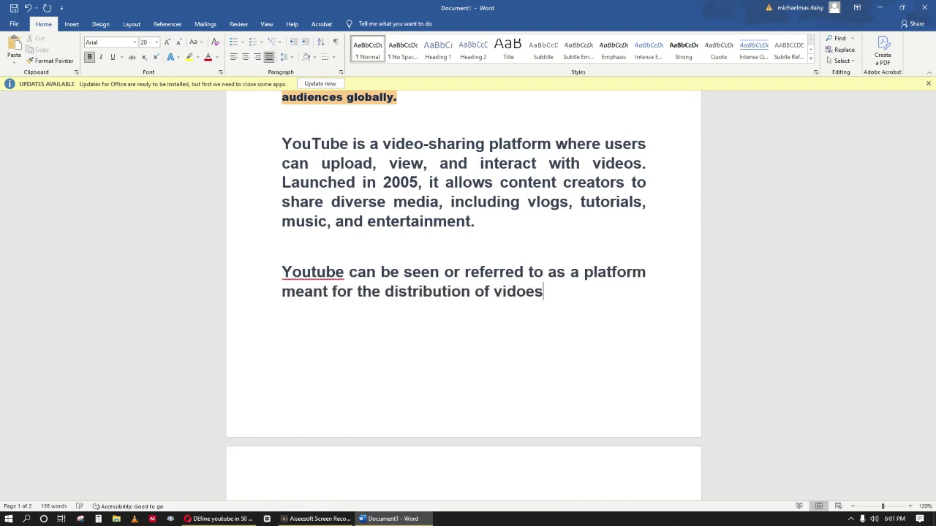
# - Correct the spelling of "videos" and "YouTube" in the new paraphrased sentence
pyautogui.press('BackSpace')
pyautogui.press('BackSpace')
pyautogui.press('BackSpace')
pyautogui.write('eos')
pyautogui.rightClick(307, 272)
pyautogui.click(316, 283)
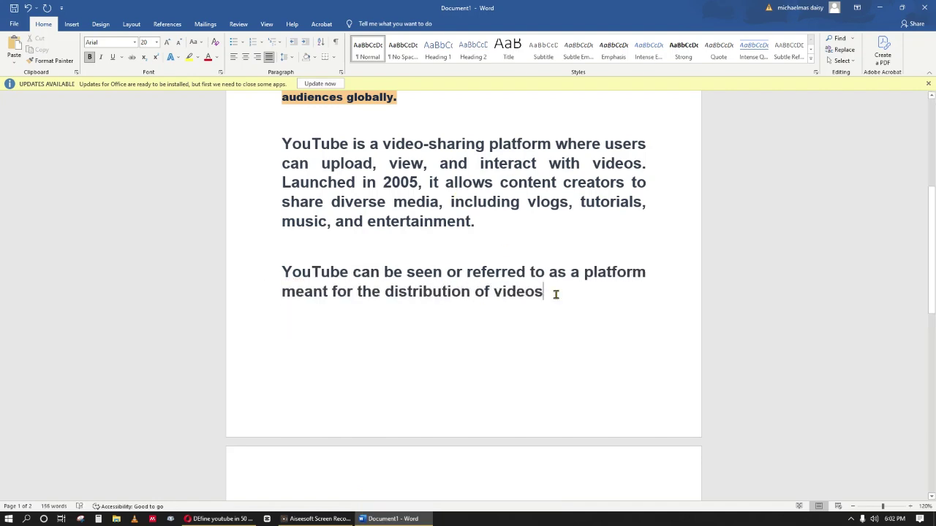
# - Continue the paraphrased sentence with ", where individuals can get to", fixing the misspelled "can"
pyautogui.write(', where individuals van get to')
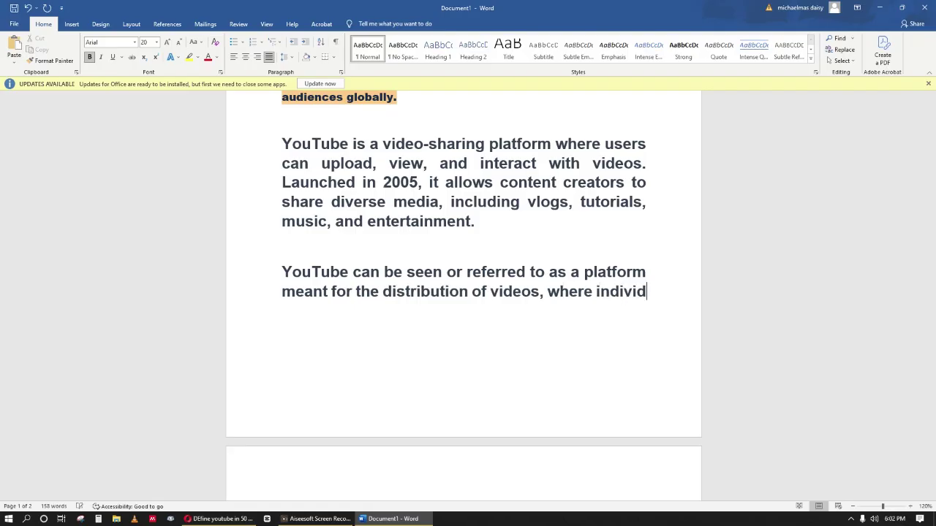
pyautogui.click(375, 311)
pyautogui.press('BackSpace')
pyautogui.write('c')
pyautogui.click(442, 310)
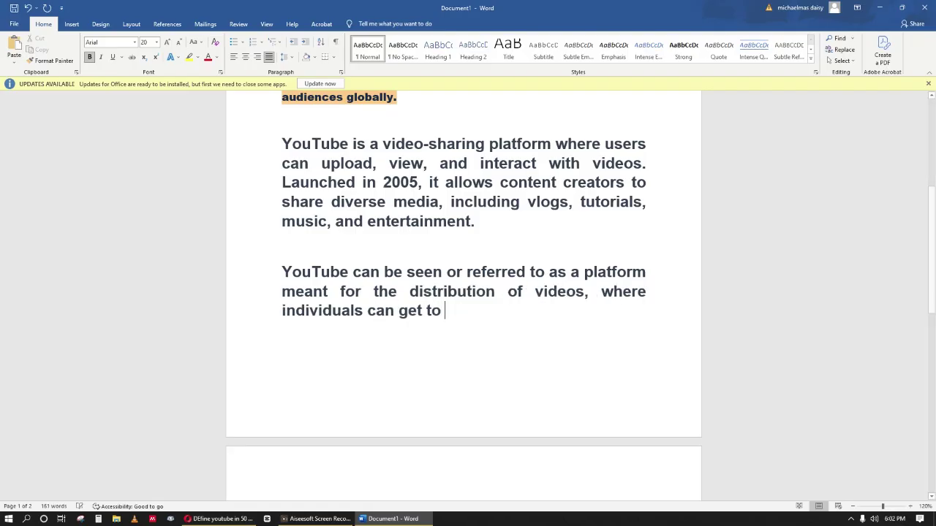
# - Continue the paraphrased sentence with "upload, view, also interact with the uploaded videos."
pyautogui.write('upload, view,')
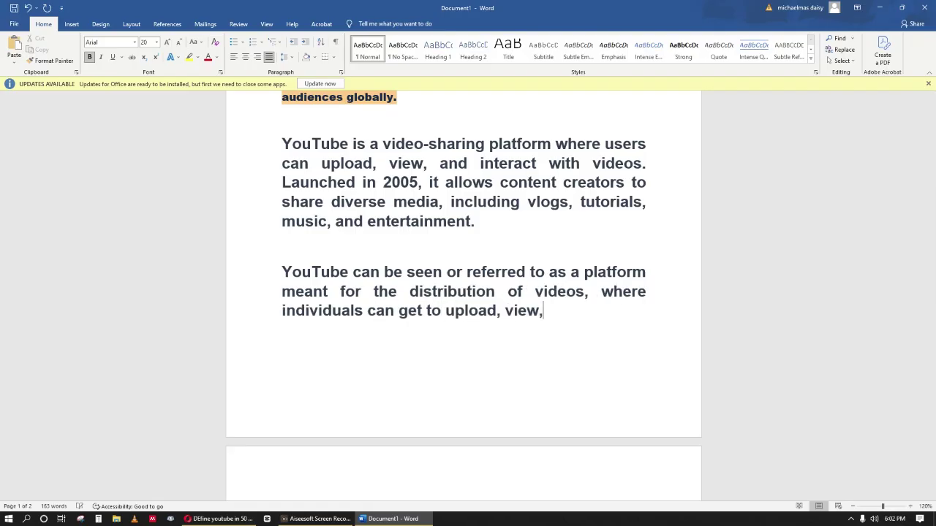
pyautogui.write(' and also interaa')
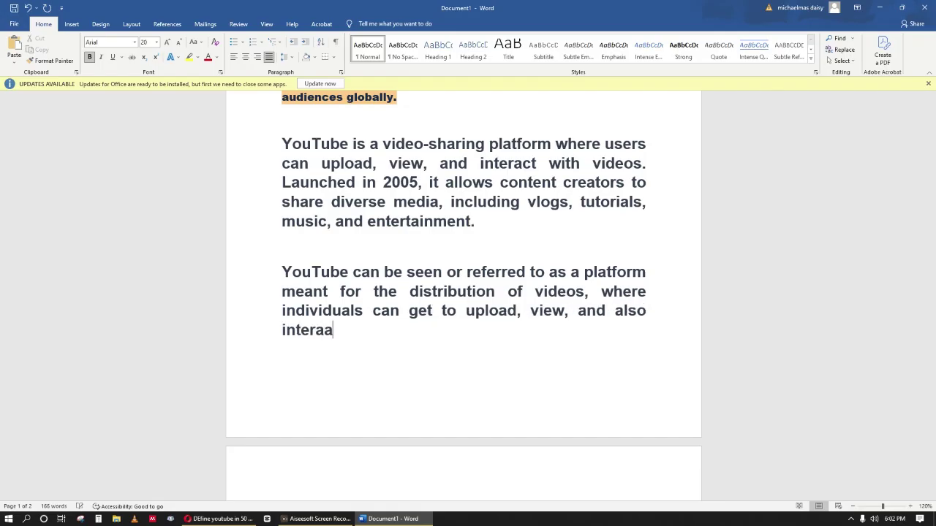
pyautogui.doubleClick(579, 311)
pyautogui.press('BackSpace')
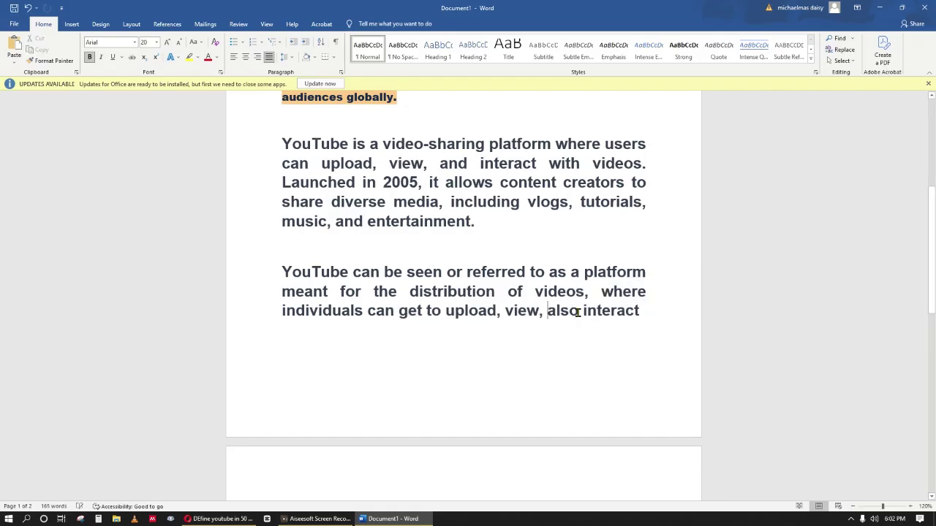
pyautogui.click(653, 307)
pyautogui.write('with the uploaded videos. ')
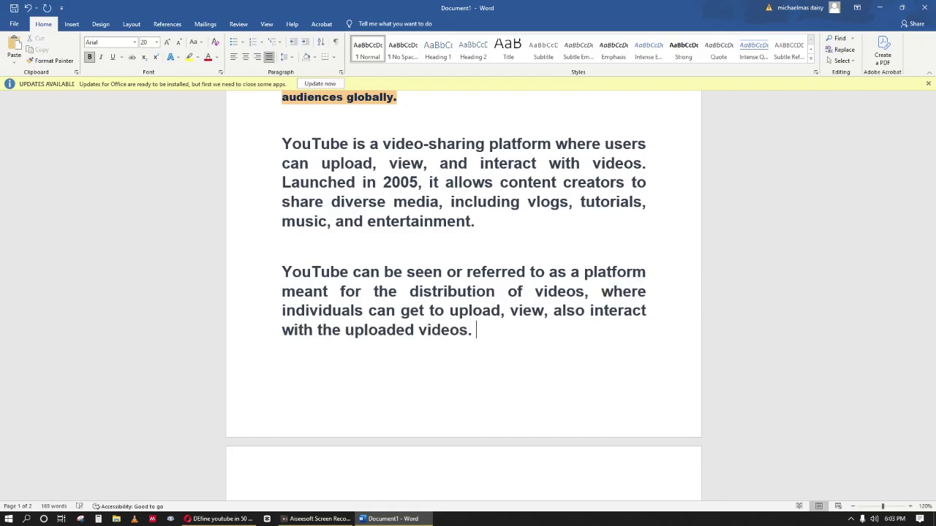
# - Start the second paraphrased sentence with "It was released in the year 2005, it", substituting "released" for "launched"
pyautogui.write('It was la')
pyautogui.press('BackSpace')
pyautogui.press('BackSpace')
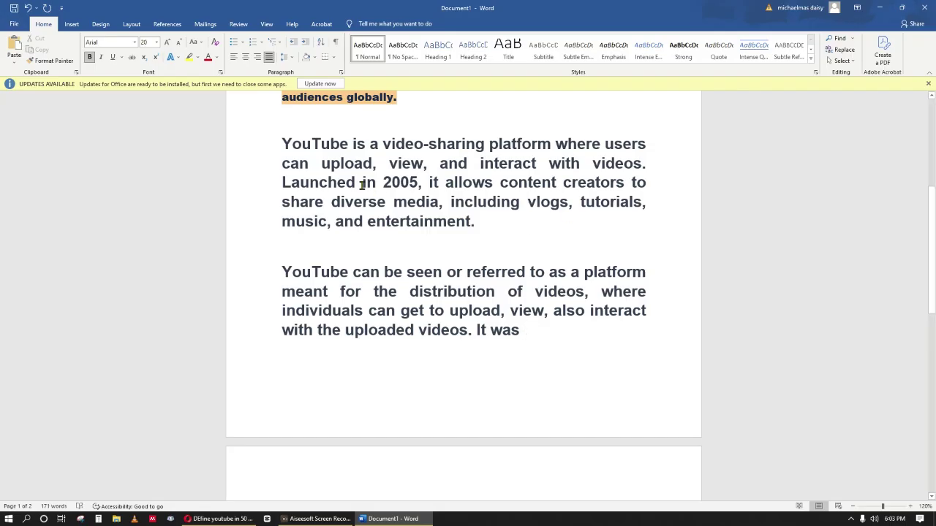
pyautogui.doubleClick(307, 183)
pyautogui.rightClick(306, 186)
pyautogui.moveTo(333, 278)
pyautogui.press('Escape')
pyautogui.click(526, 330)
pyautogui.write('reelase')
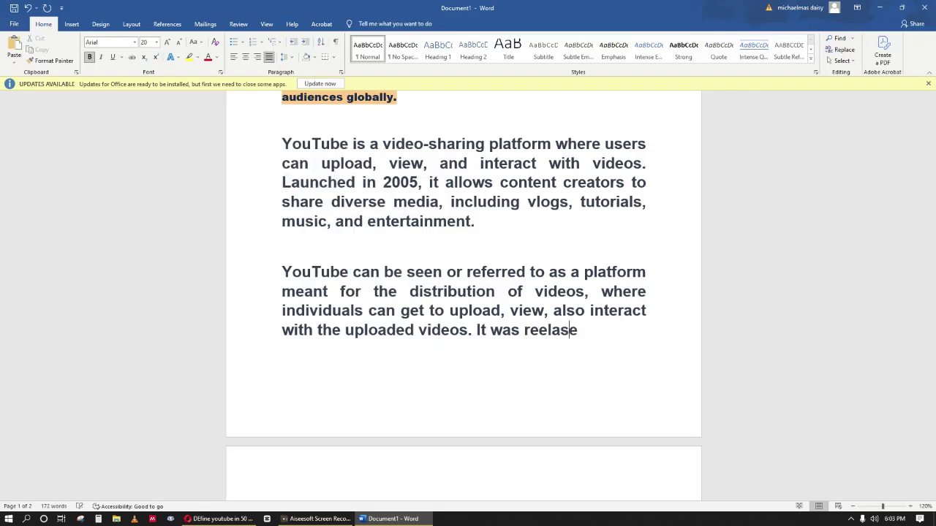
pyautogui.press('BackSpace')
pyautogui.press('BackSpace')
pyautogui.press('BackSpace')
pyautogui.press('BackSpace')
pyautogui.press('BackSpace')
pyautogui.write('leased in the year 2005')
pyautogui.write(', it')
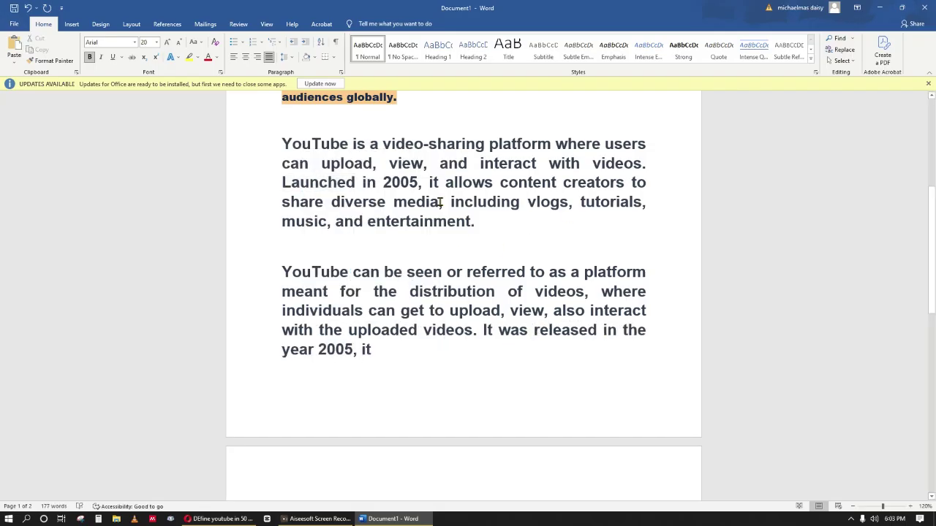
# - Continue the second sentence with "makes provision for content creators to dissipate various media files,", correcting the spelling of "creators"
pyautogui.write(' makes provision for con')
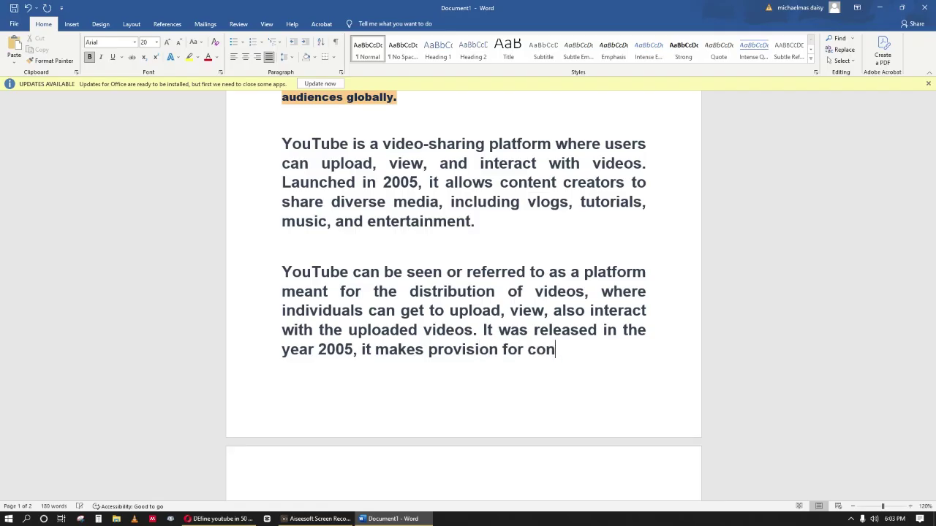
pyautogui.write('tent creartors')
pyautogui.press('BackSpace')
pyautogui.press('BackSpace')
pyautogui.press('BackSpace')
pyautogui.press('BackSpace')
pyautogui.press('BackSpace')
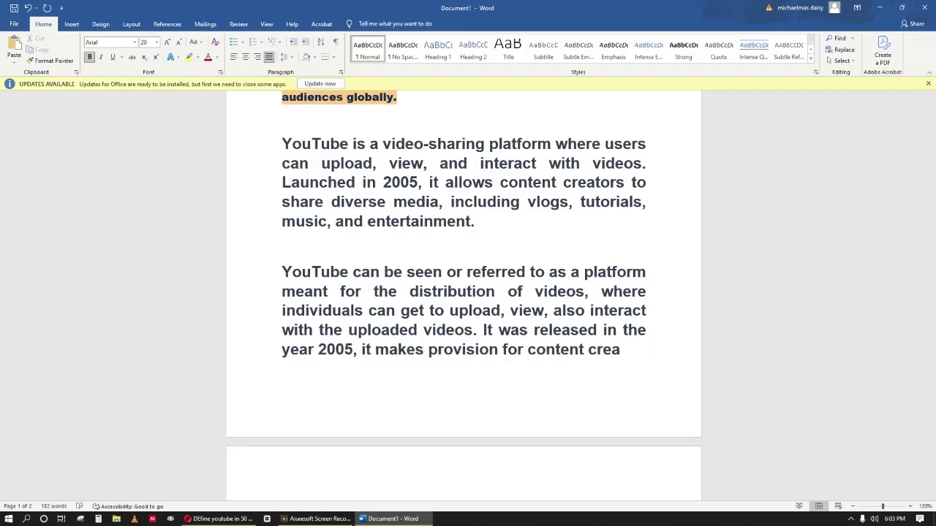
pyautogui.write('tors to ')
pyautogui.write('dissipate var')
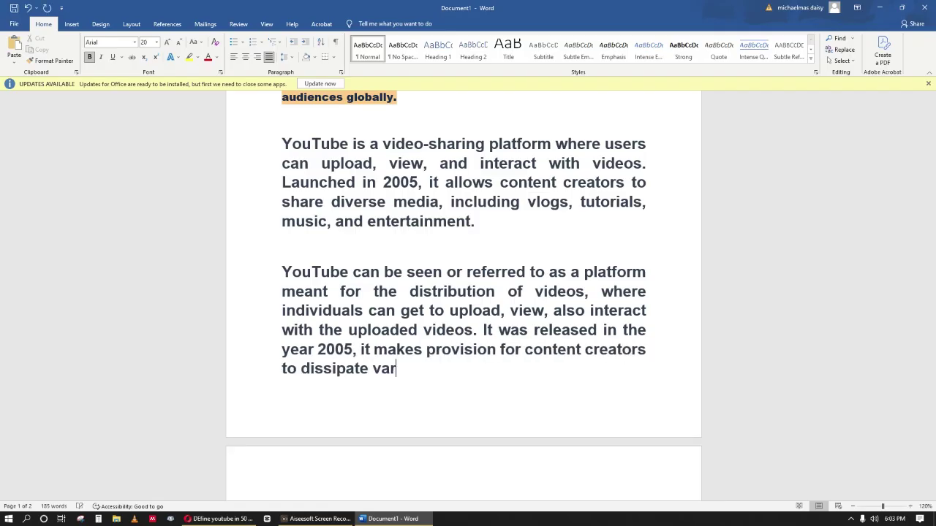
pyautogui.write('ious media files,')
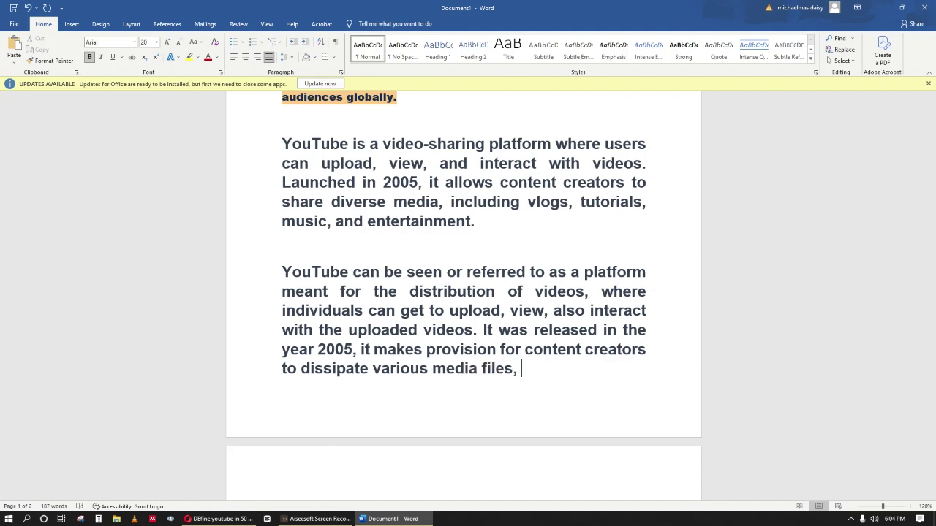
# - Extend the second sentence with "not excluding tutorials, vlogs, entertainment, and music"
pyautogui.write(' not excluding')
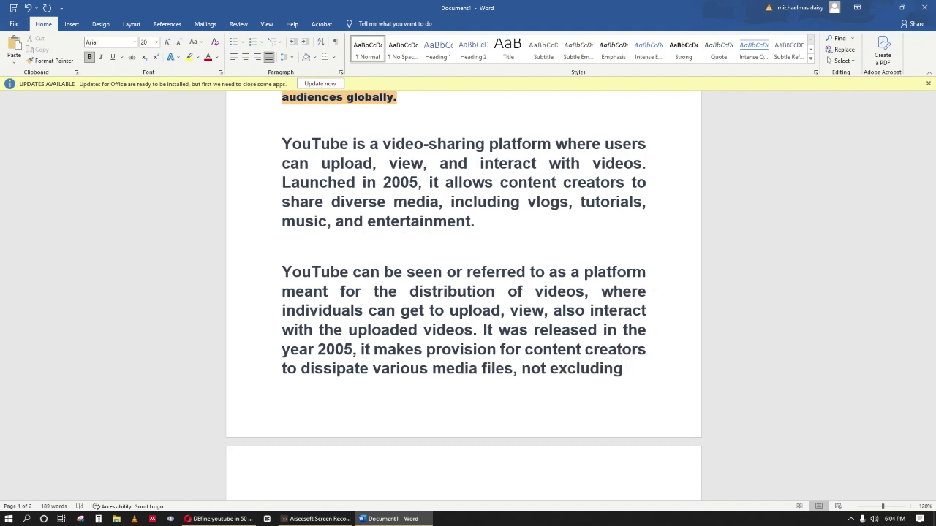
pyautogui.write(' tutor')
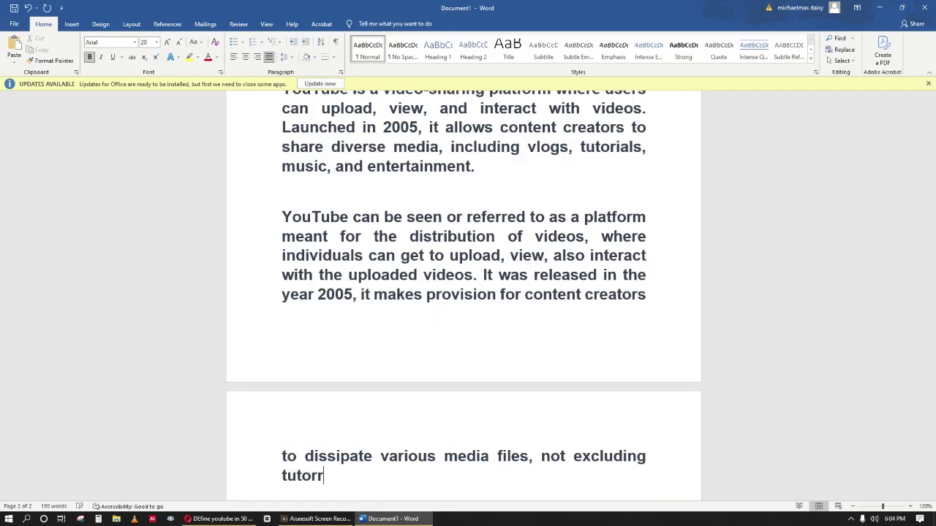
pyautogui.write('ials, vlo')
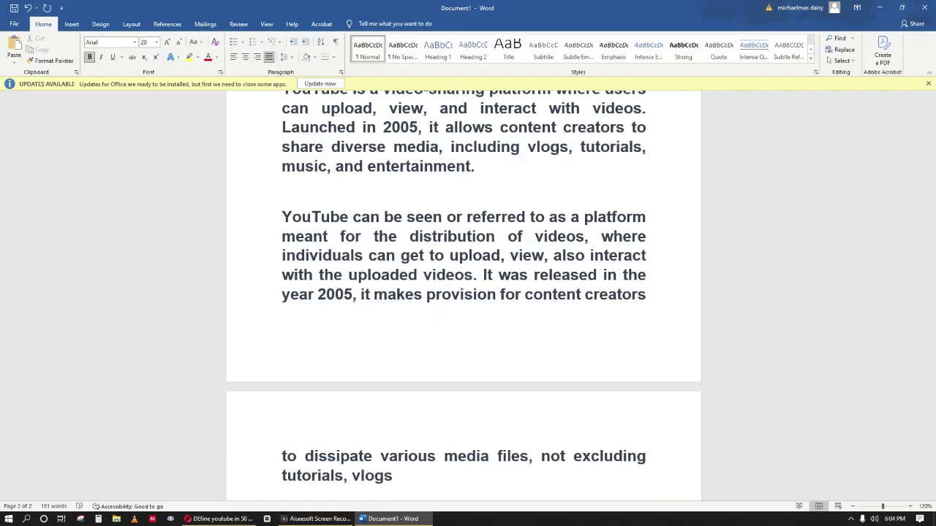
pyautogui.write('gs')
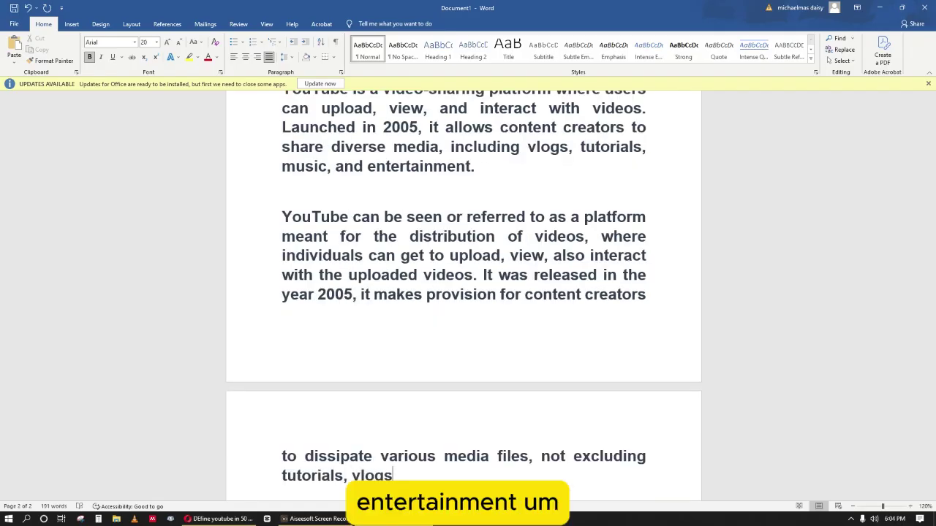
pyautogui.write(', ente')
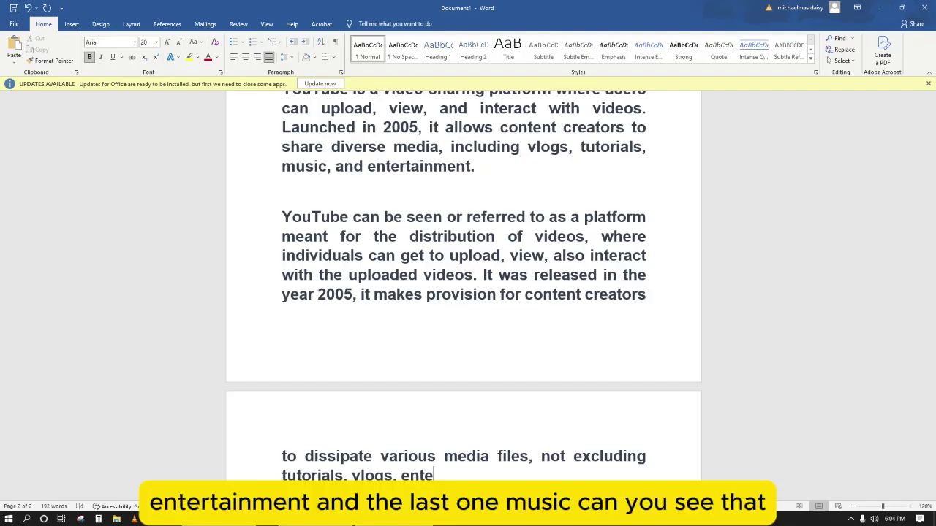
pyautogui.write('rtainment, and')
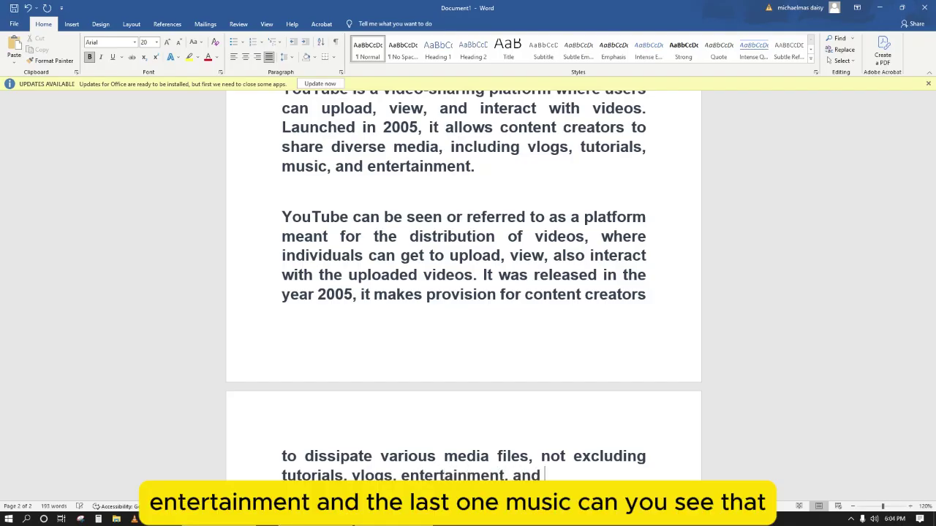
pyautogui.write(' music')
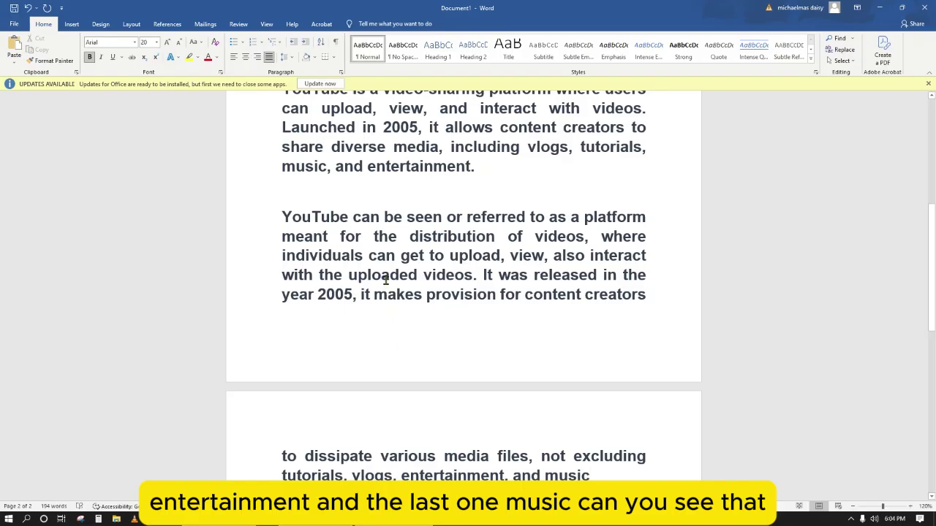
# - Delete the earlier paraphrase and the orange-highlighted definition above the current YouTube definition, including the leftover highlighted space
pyautogui.scroll(-1, 385, 280)
pyautogui.keyDown('ctrl'); pyautogui.scroll(-4, 385, 281); pyautogui.keyUp('ctrl')
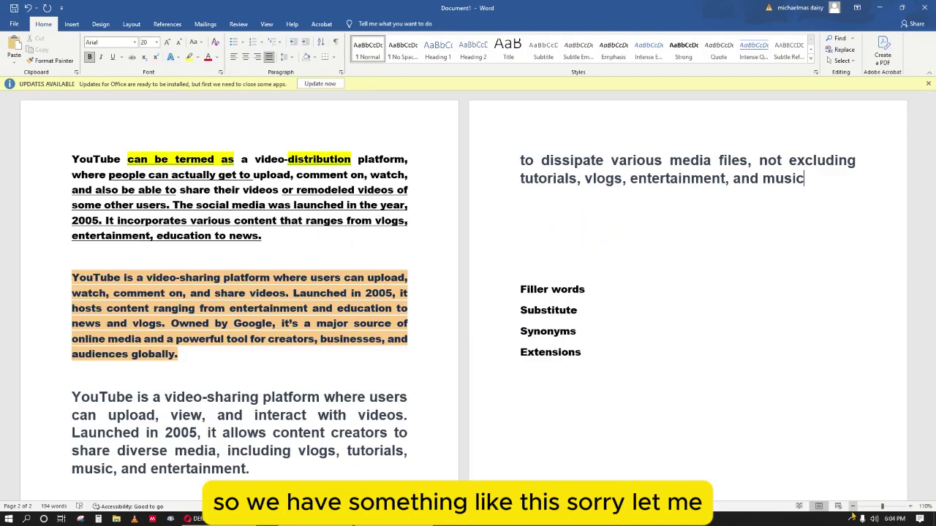
pyautogui.click(911, 507)
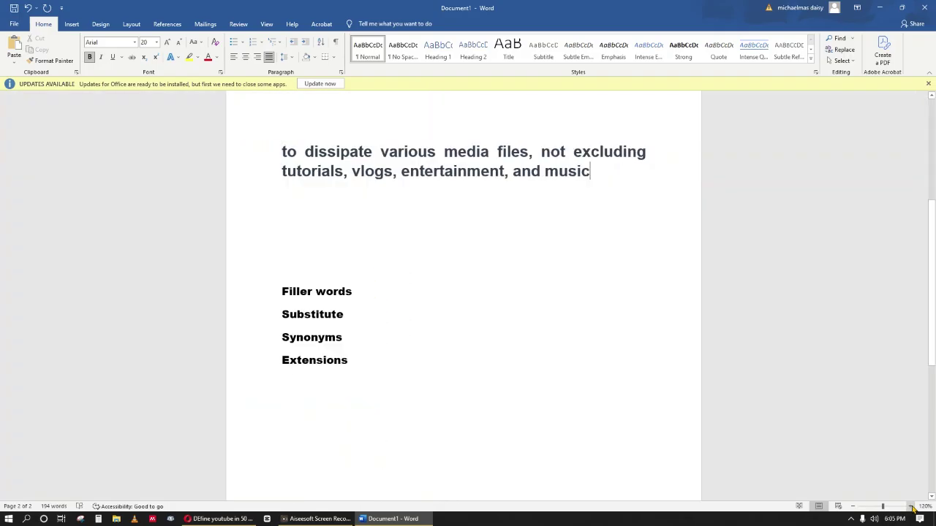
pyautogui.scroll(5, 538, 376)
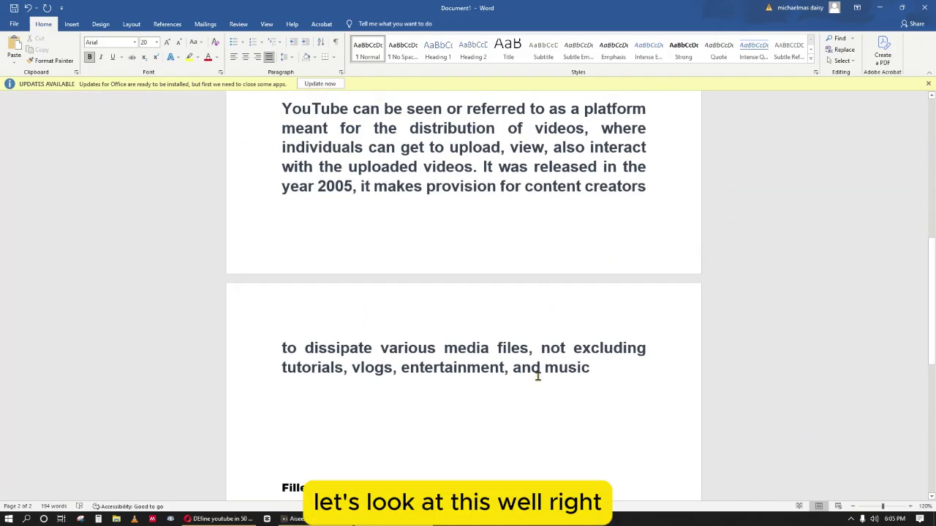
pyautogui.moveTo(610, 310); pyautogui.dragTo(286, 211)
pyautogui.click(398, 168)
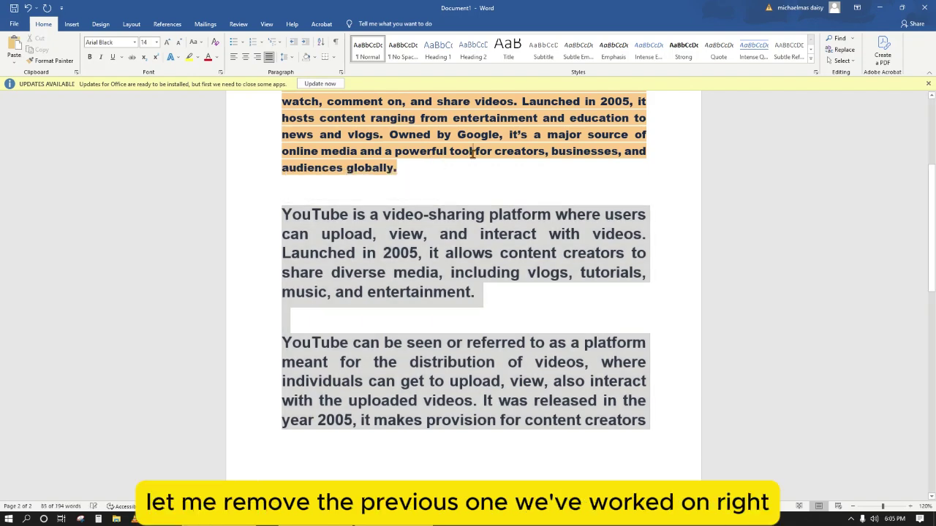
pyautogui.hotkey('ctrl', 'shift', 'Home')
pyautogui.press('BackSpace')
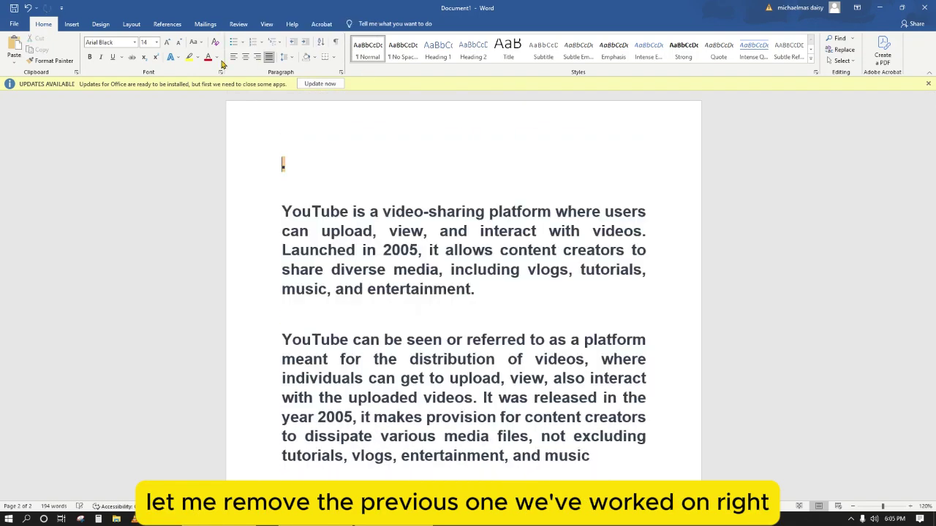
pyautogui.moveTo(293, 180); pyautogui.dragTo(249, 147)
pyautogui.press('BackSpace')
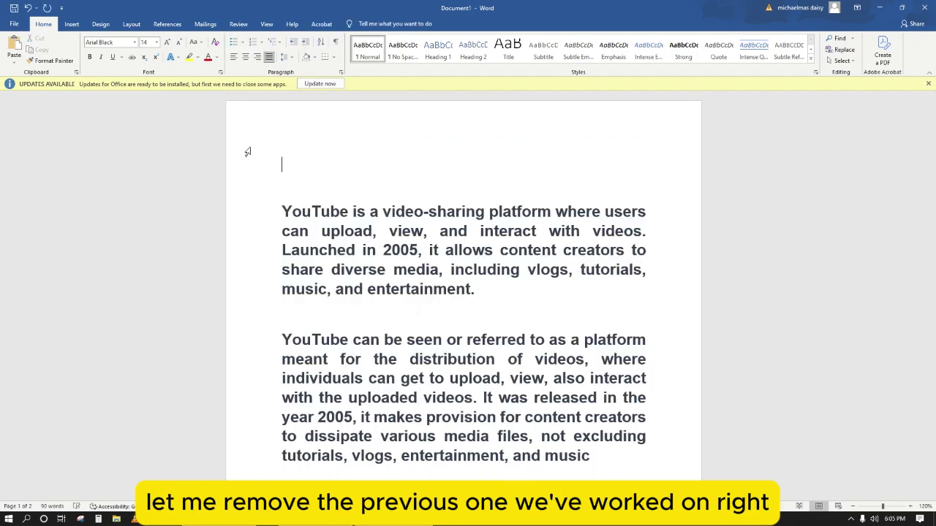
# - Underline the whole AI-generated definition, from "YouTube is a video-sharing platform" to "entertainment."
pyautogui.doubleClick(234, 210)
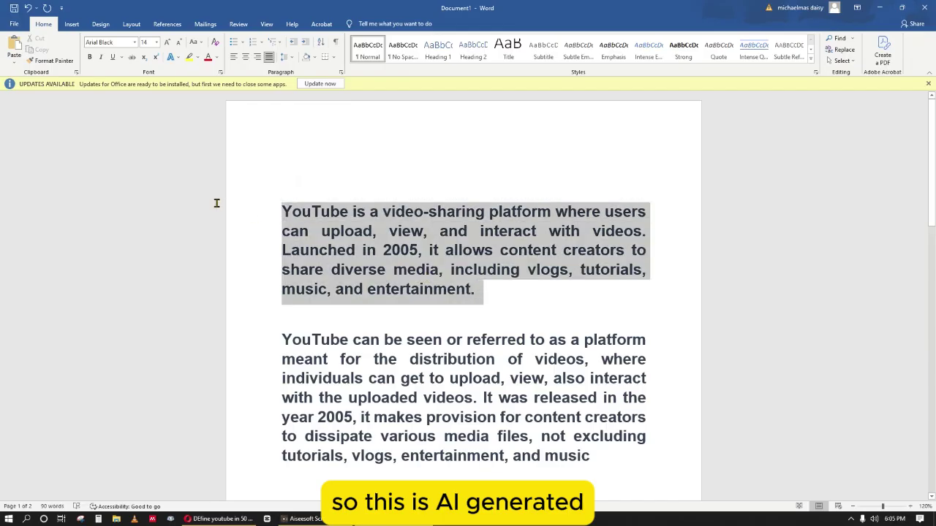
pyautogui.hotkey('ctrl', 'u')
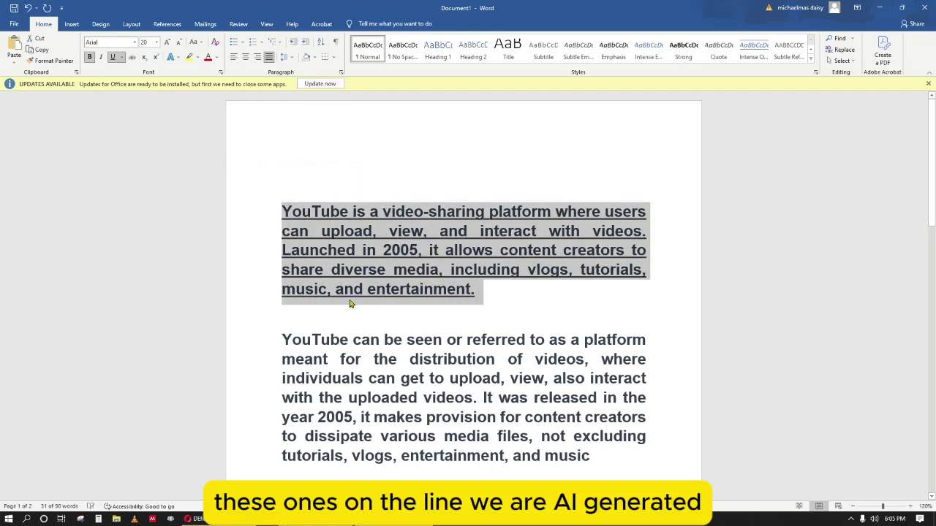
pyautogui.click(327, 292)
pyautogui.scroll(-1, 309, 320)
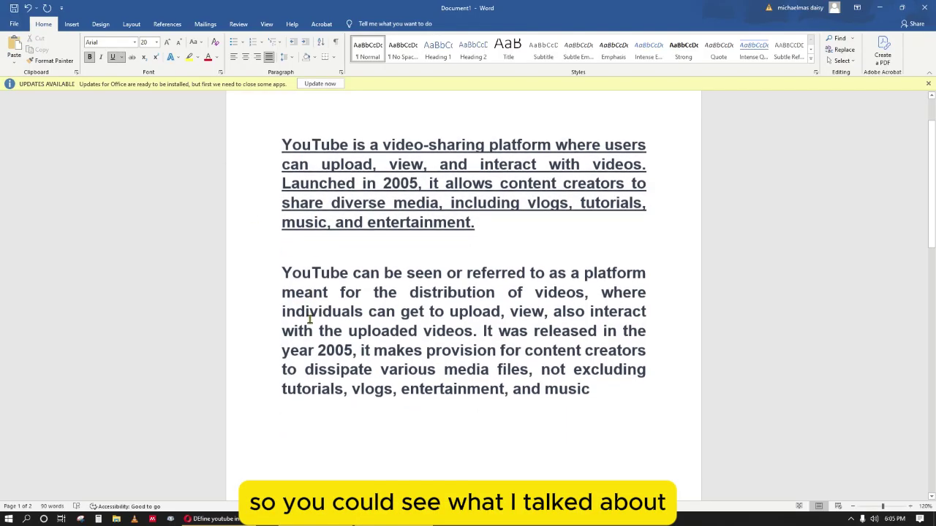
# - Remove the extra blank lines between the paraphrased paragraph and the "Filler words" list
pyautogui.scroll(-2, 309, 319)
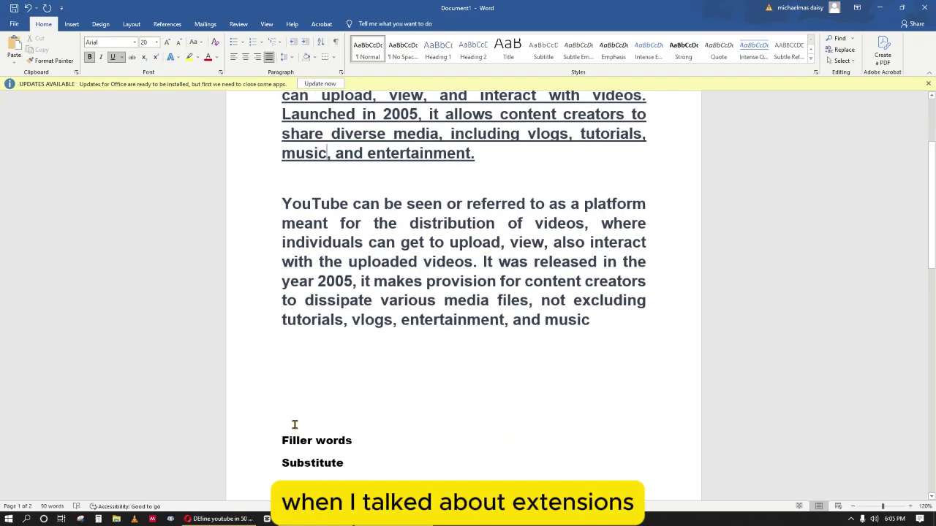
pyautogui.click(295, 424)
pyautogui.press('BackSpace')
pyautogui.press('Delete')
pyautogui.moveTo(370, 469); pyautogui.dragTo(256, 473)
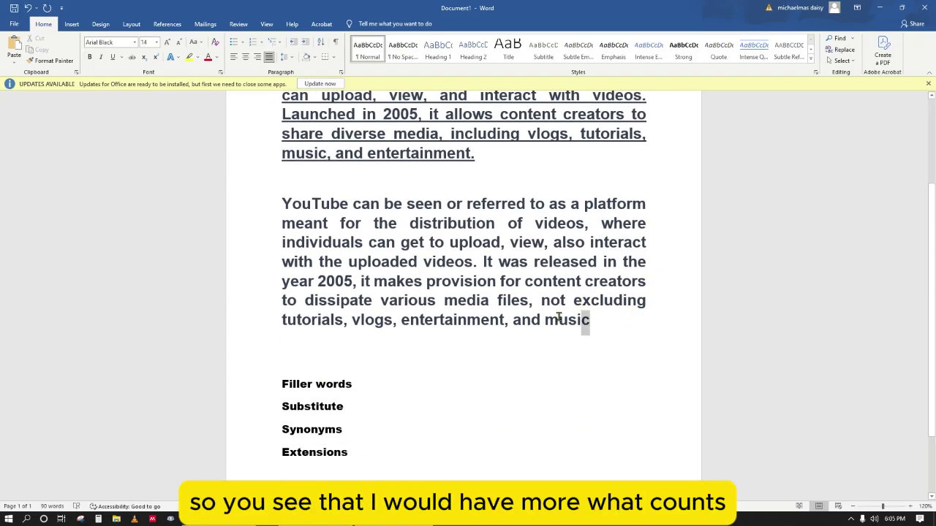
# - Check the word counts of the paraphrased paragraph and of the underlined AI-generated definition for comparison
pyautogui.moveTo(590, 322); pyautogui.dragTo(279, 211)
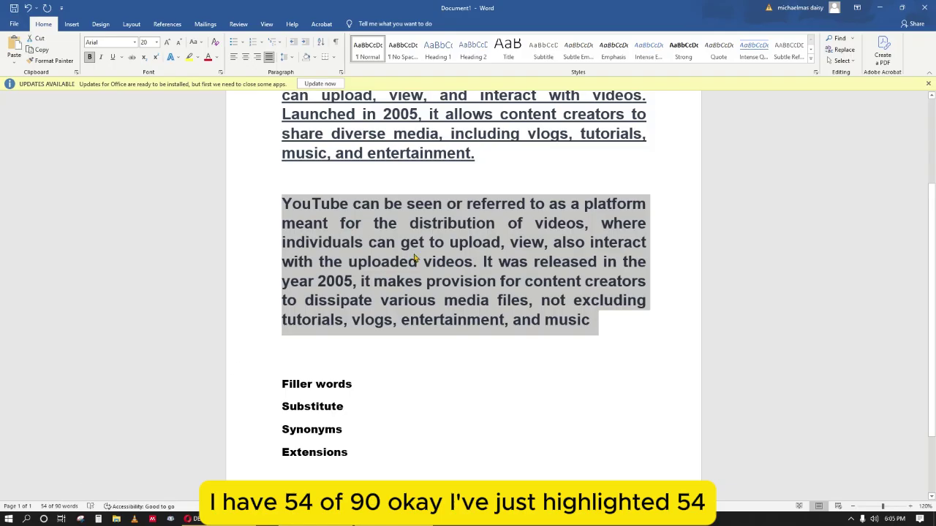
pyautogui.scroll(3, 418, 261)
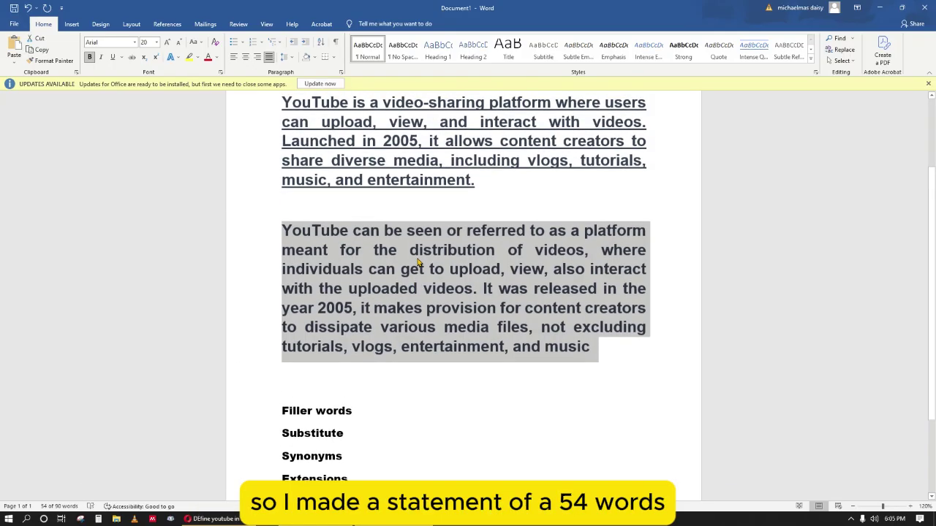
pyautogui.moveTo(488, 289); pyautogui.dragTo(279, 212)
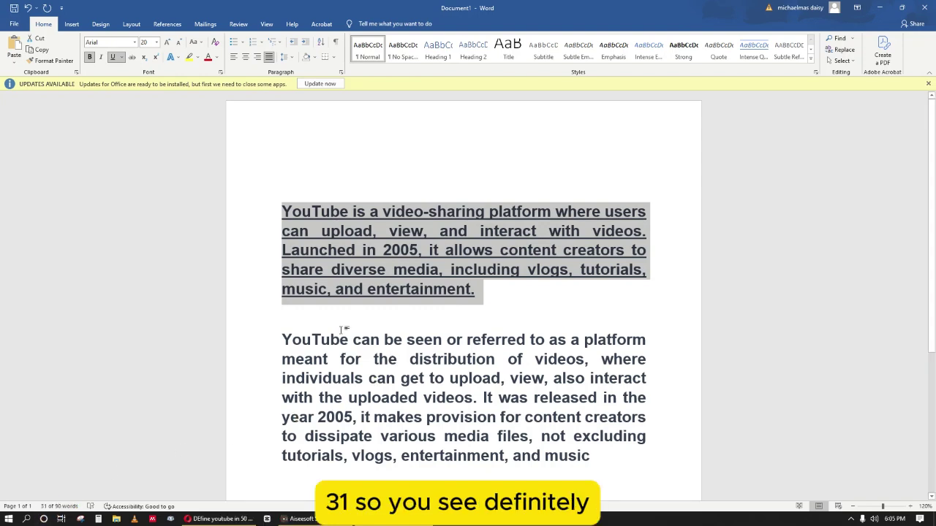
# - Remove the empty line above the underlined definition so it starts on the page's first line
pyautogui.click(316, 278)
pyautogui.click(282, 210)
pyautogui.scroll(-1, 282, 210)
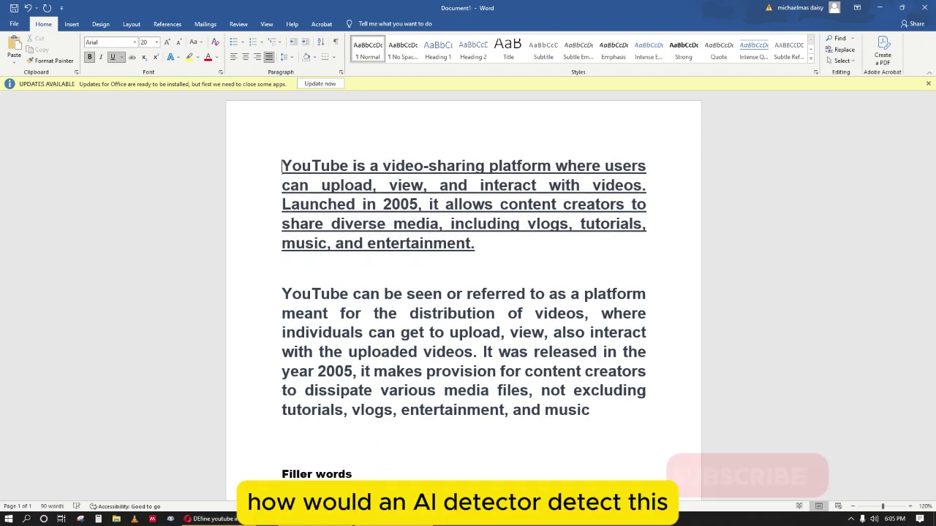
# - End the paraphrased paragraph with a full stop after "music"
pyautogui.moveTo(596, 409); pyautogui.dragTo(427, 342)
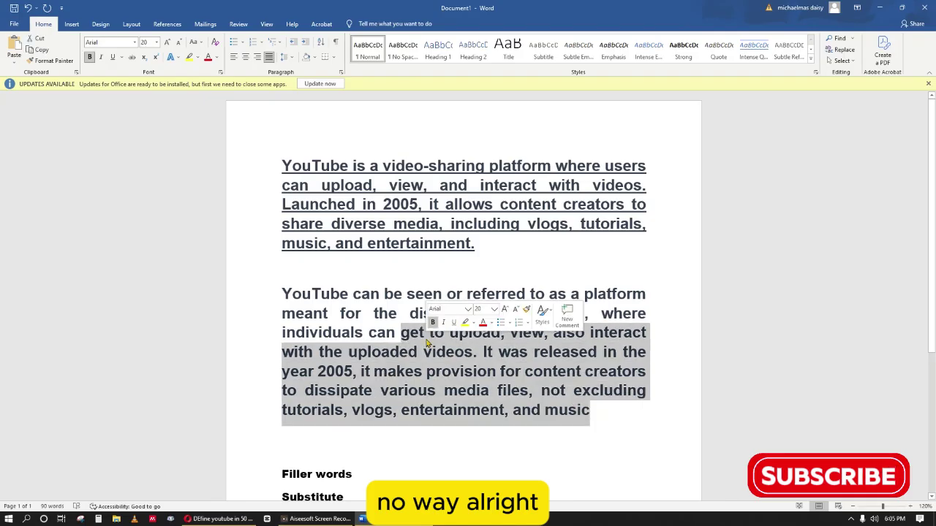
pyautogui.click(598, 411)
pyautogui.write('.')
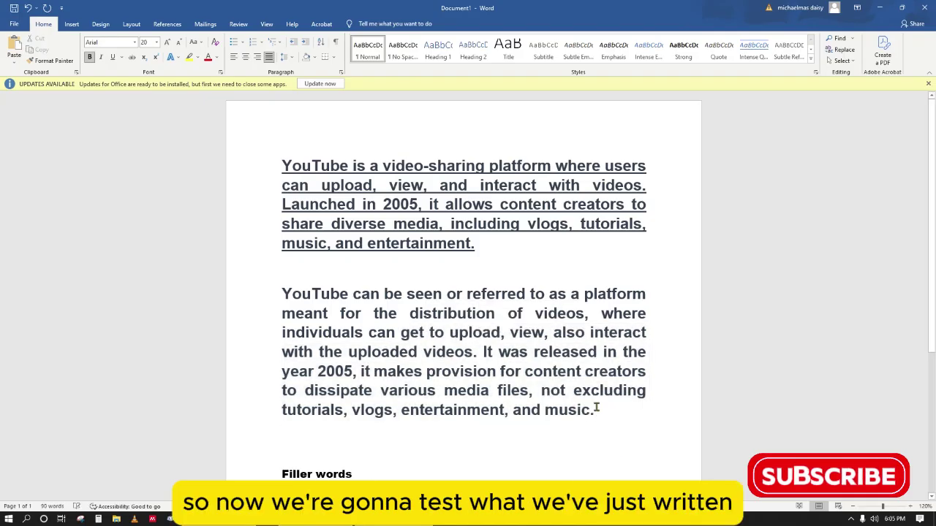
# - Copy the whole paraphrased YouTube paragraph and switch to the QuillBot AI Detector page in the browser
pyautogui.moveTo(596, 408); pyautogui.dragTo(280, 288)
pyautogui.hotkey('ctrl', 'c')
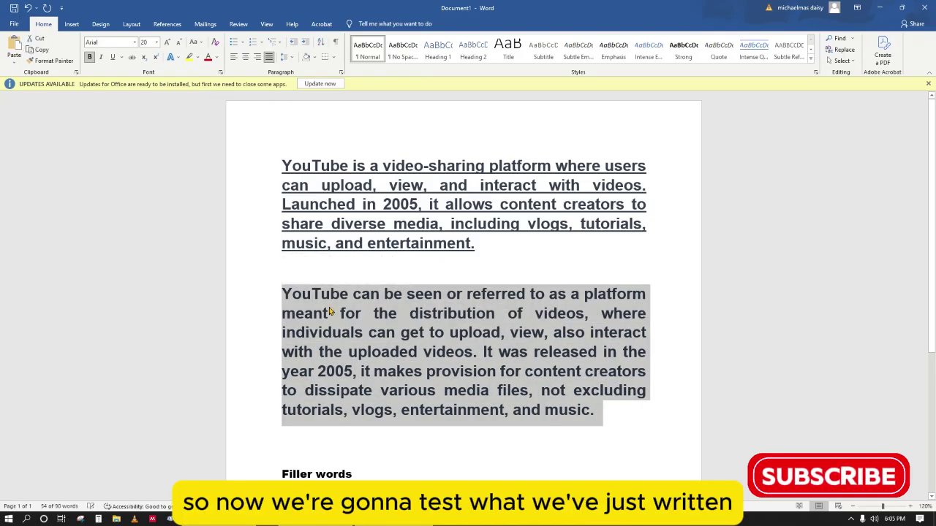
pyautogui.rightClick(330, 311)
pyautogui.click(345, 324)
pyautogui.click(223, 519)
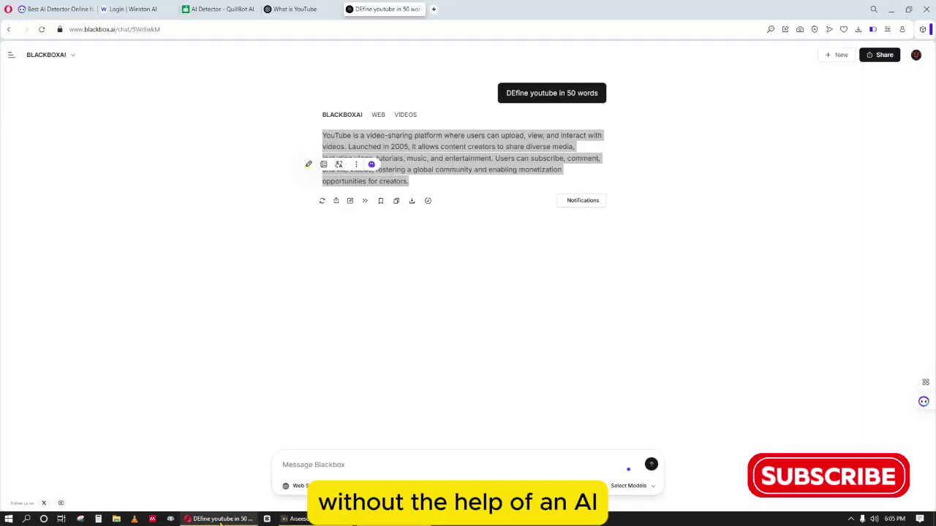
pyautogui.click(238, 11)
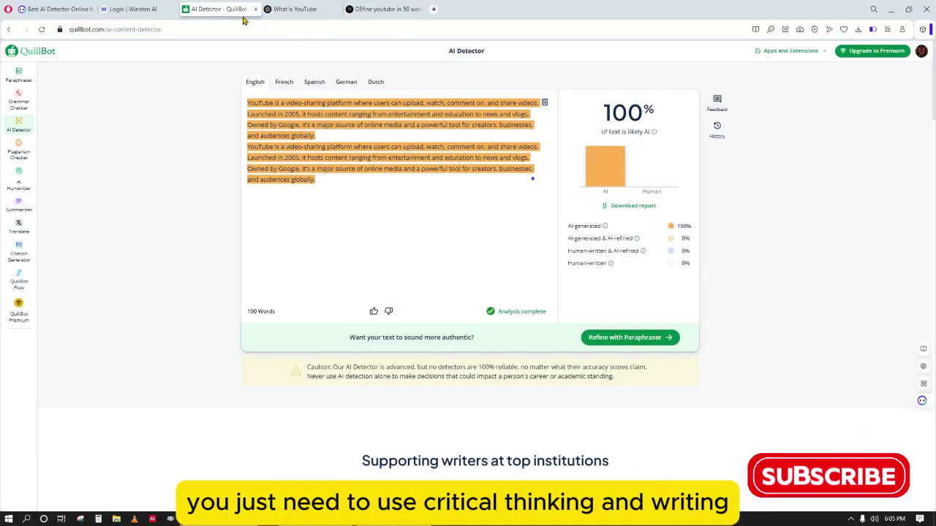
# - Replace the old text in QuillBot's AI Detector with the copied paragraph inserted twice, and run the detection
pyautogui.click(543, 104)
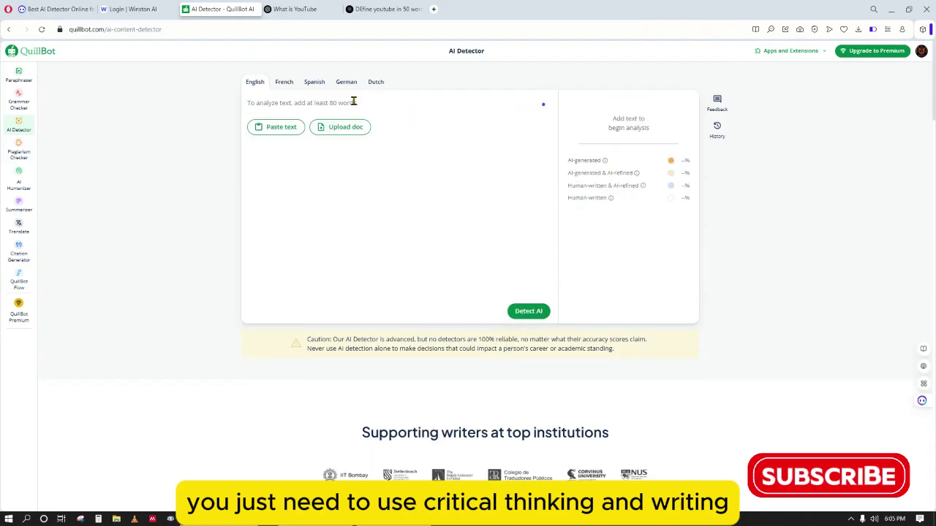
pyautogui.hotkey('ctrl', 'v')
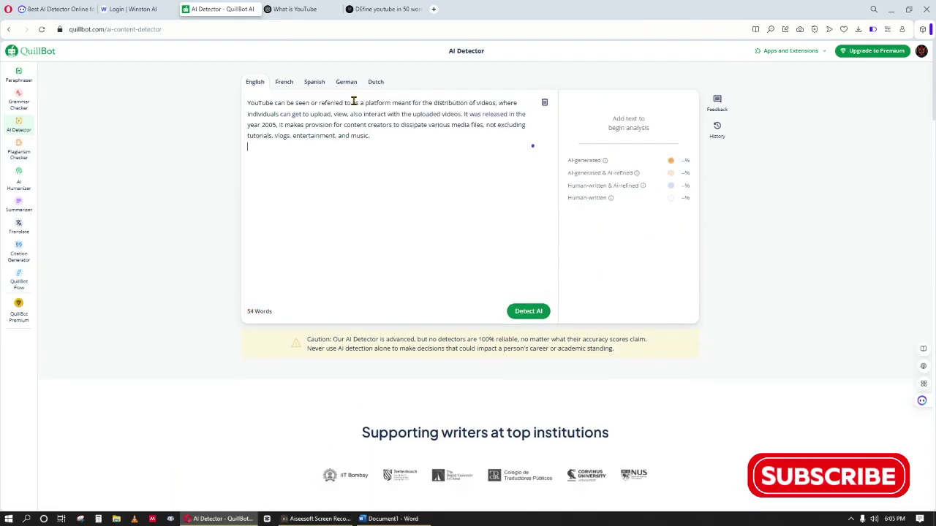
pyautogui.hotkey('ctrl', 'v')
pyautogui.click(524, 319)
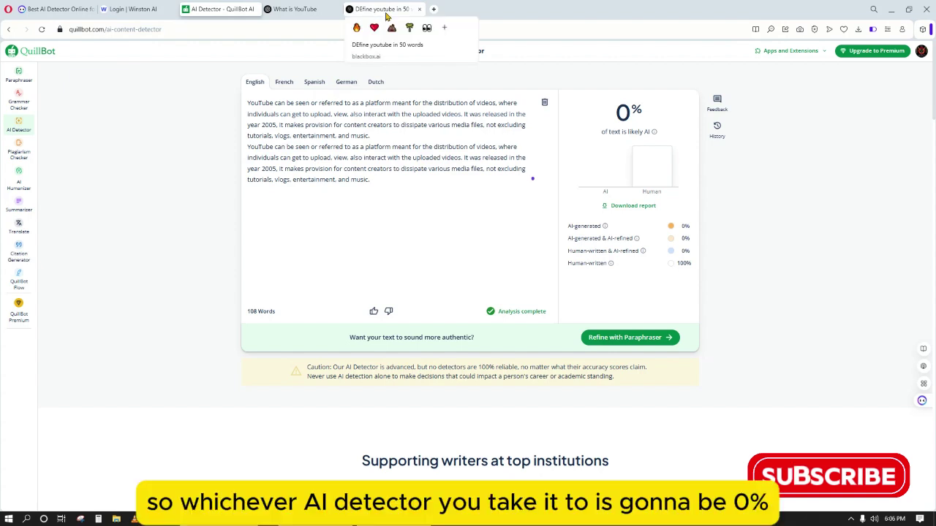
# - Check the copied paragraph in Monica's AI detector and open the PDF version of its detection report
pyautogui.click(58, 9)
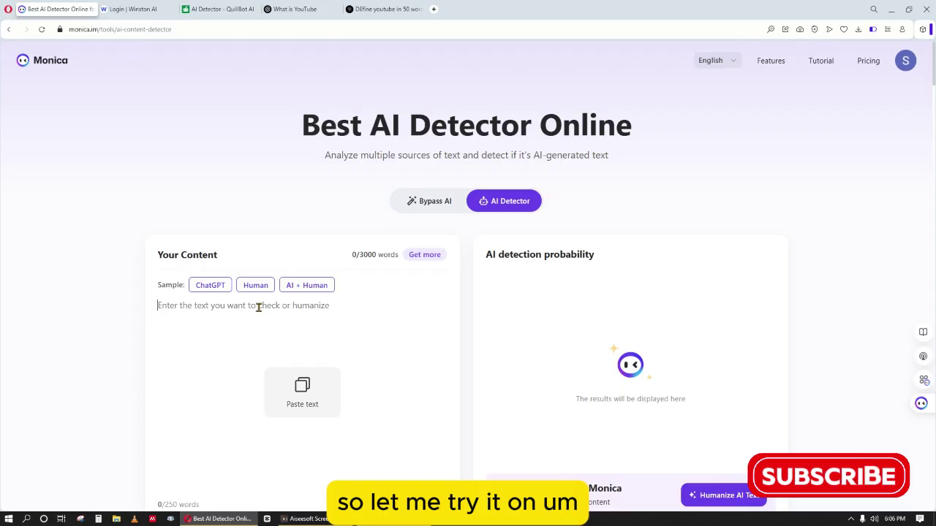
pyautogui.hotkey('ctrl', 'v')
pyautogui.scroll(-1, 368, 343)
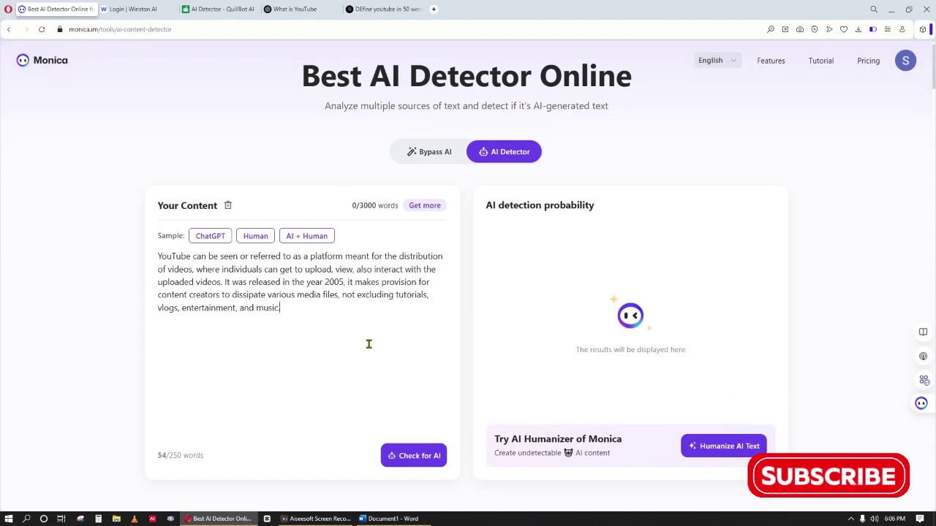
pyautogui.click(409, 433)
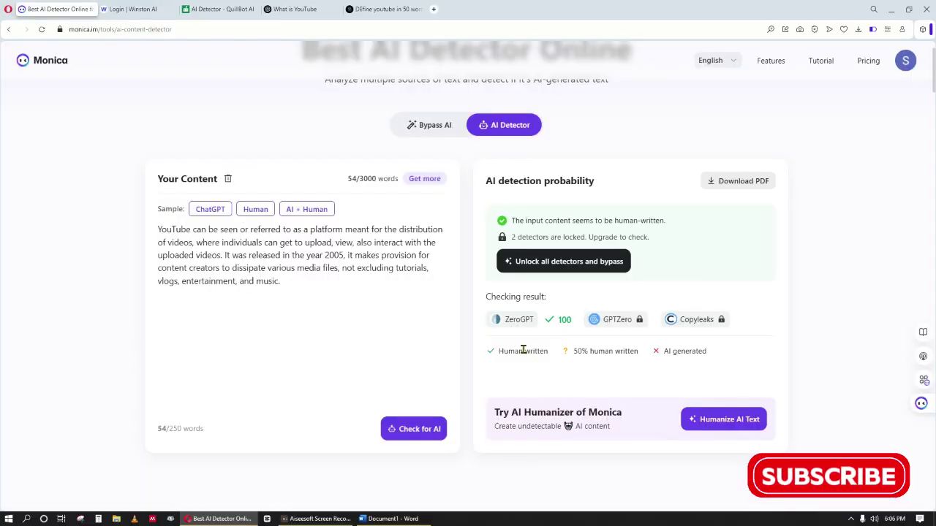
pyautogui.click(734, 184)
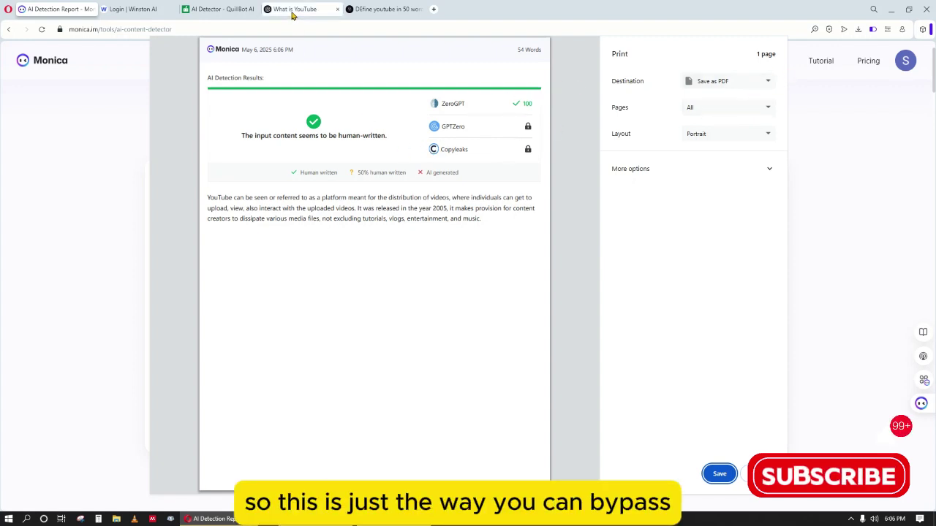
# - Revisit the QuillBot detection result for the paraphrased text
pyautogui.click(382, 8)
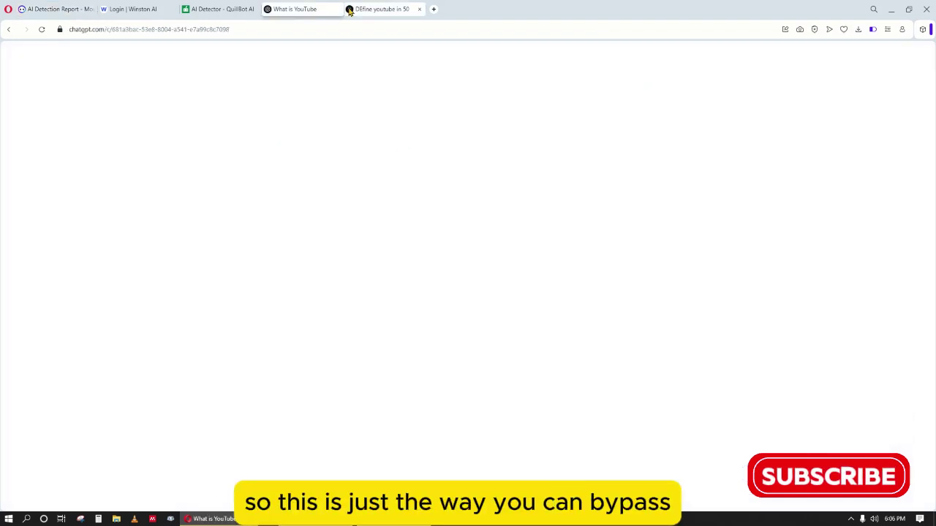
pyautogui.click(220, 9)
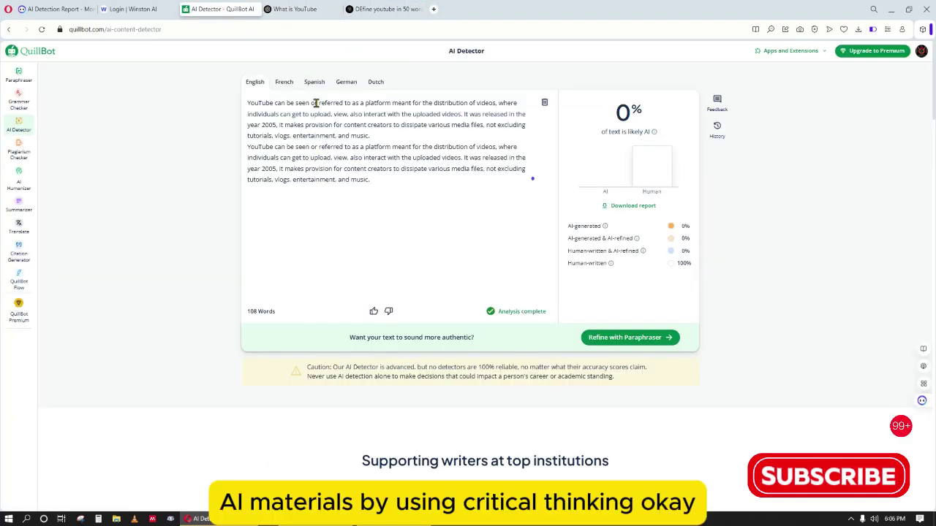
pyautogui.click(294, 9)
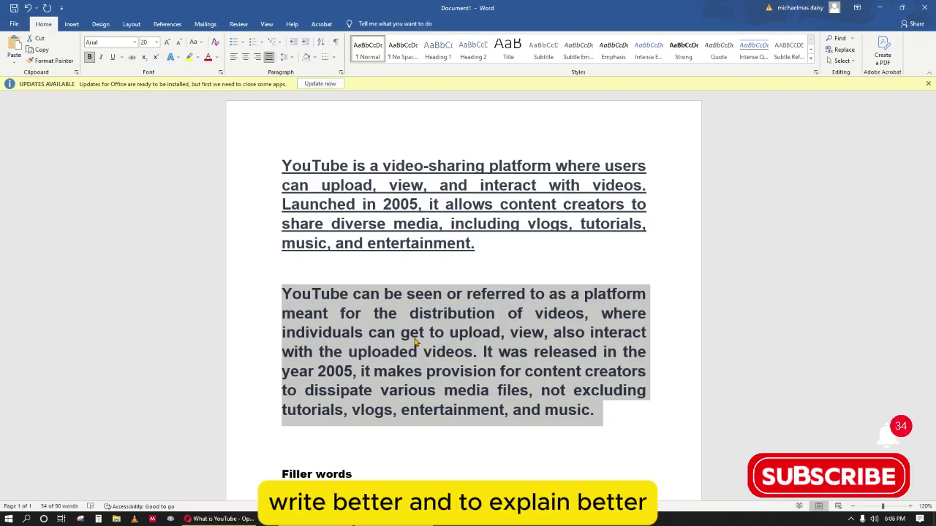
# - Switch to Word and format the paraphrased paragraph with an underline and yellow highlighting
pyautogui.hotkey('ctrl', 'u')
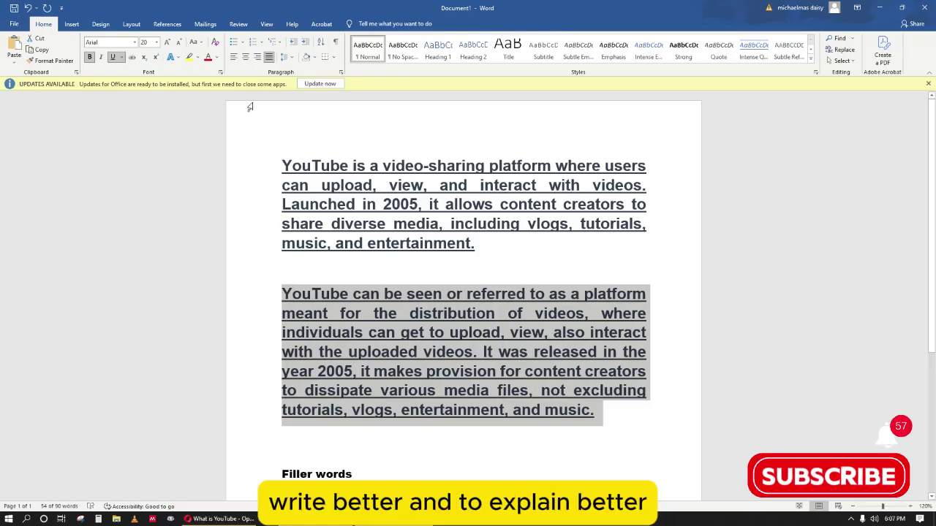
pyautogui.click(189, 57)
pyautogui.click(479, 283)
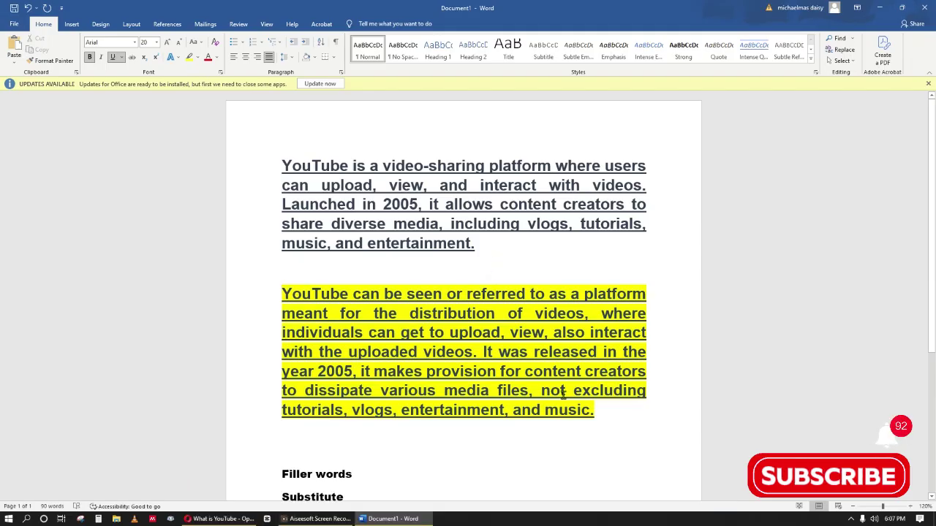
# - Compare the paraphrased paragraph with the original definition, focusing on the media types listed at the end of each
pyautogui.moveTo(607, 412); pyautogui.dragTo(263, 289)
pyautogui.click(424, 306)
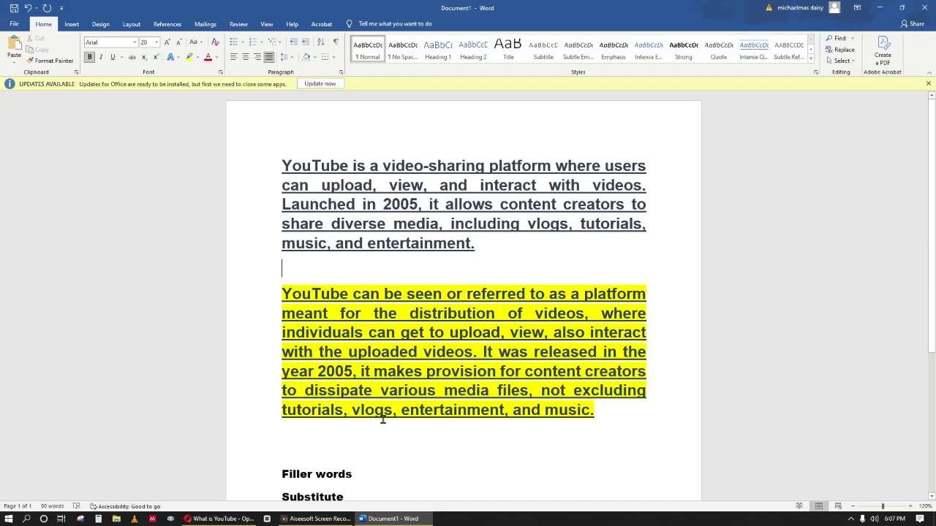
pyautogui.moveTo(595, 412); pyautogui.dragTo(305, 416)
pyautogui.moveTo(527, 223); pyautogui.dragTo(553, 242)
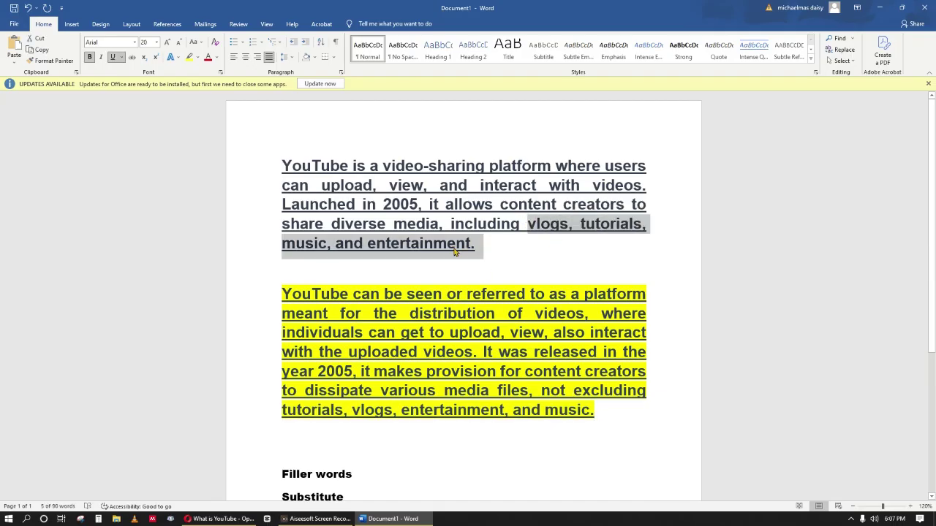
# - Review the Substitute, Synonyms and Extensions techniques in the list, and look over the highlighted paraphrased paragraph again
pyautogui.scroll(-3, 373, 417)
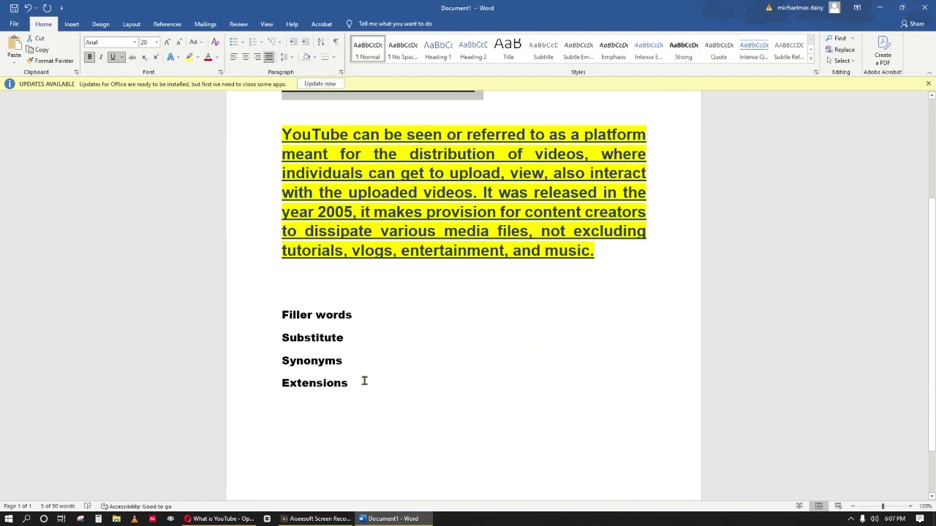
pyautogui.moveTo(342, 332); pyautogui.dragTo(275, 338)
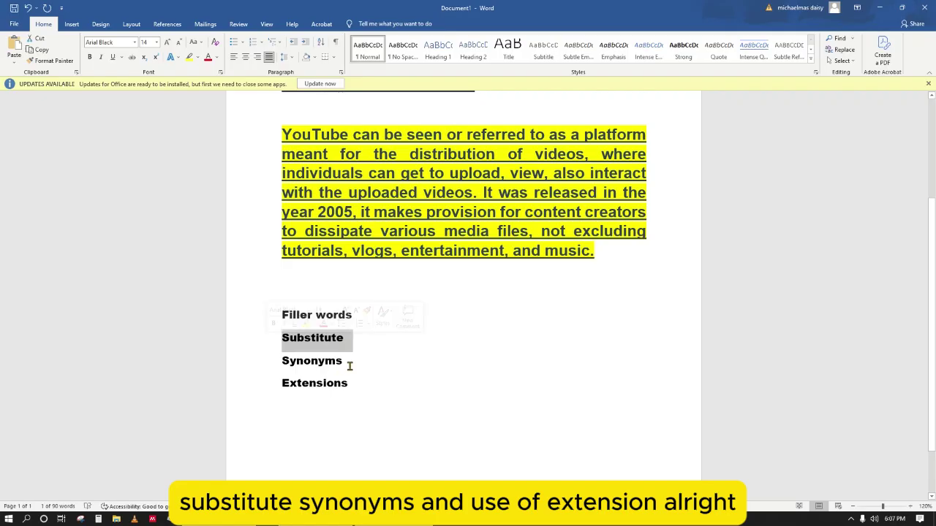
pyautogui.moveTo(349, 363); pyautogui.dragTo(277, 365)
pyautogui.moveTo(355, 387); pyautogui.dragTo(279, 386)
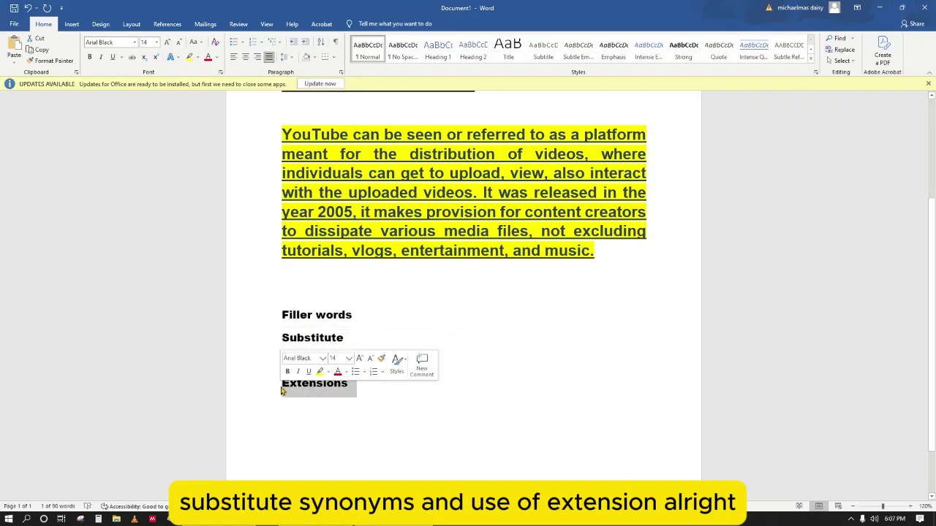
pyautogui.scroll(3, 465, 211)
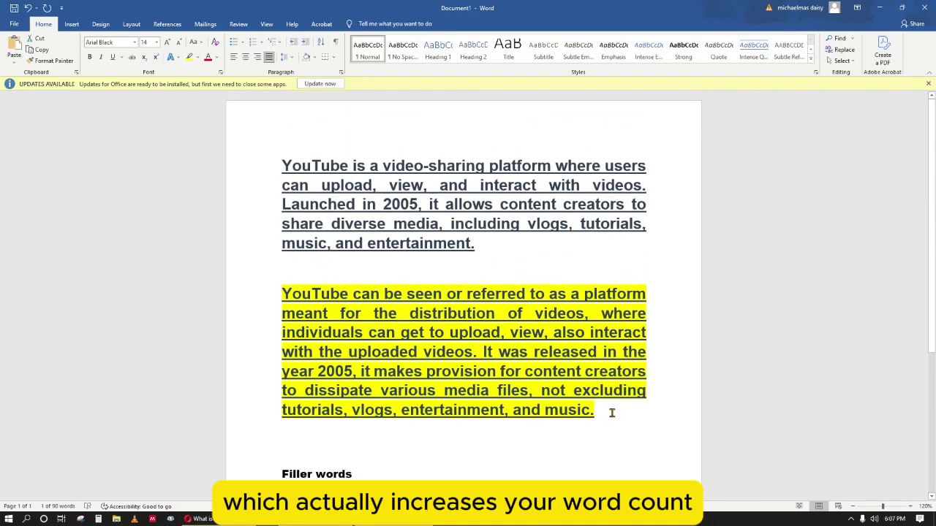
pyautogui.moveTo(612, 414); pyautogui.dragTo(282, 270)
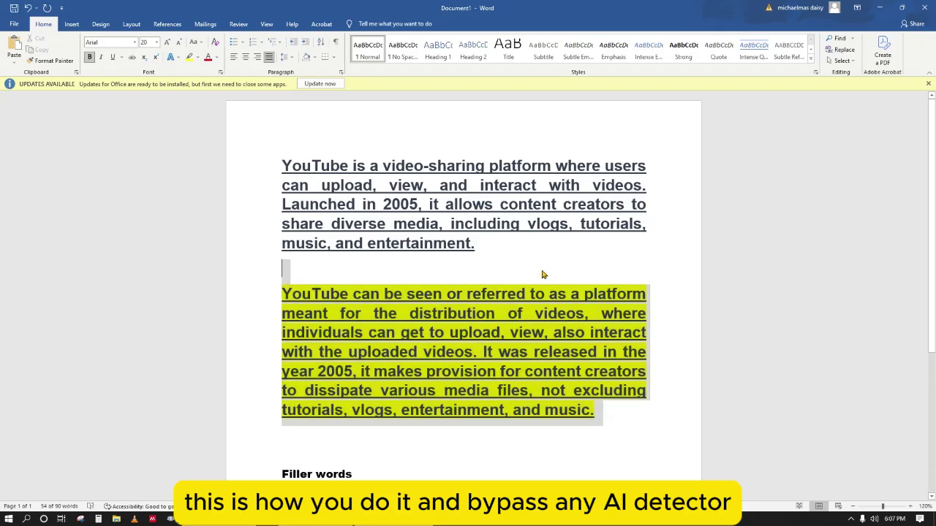
pyautogui.click(541, 272)
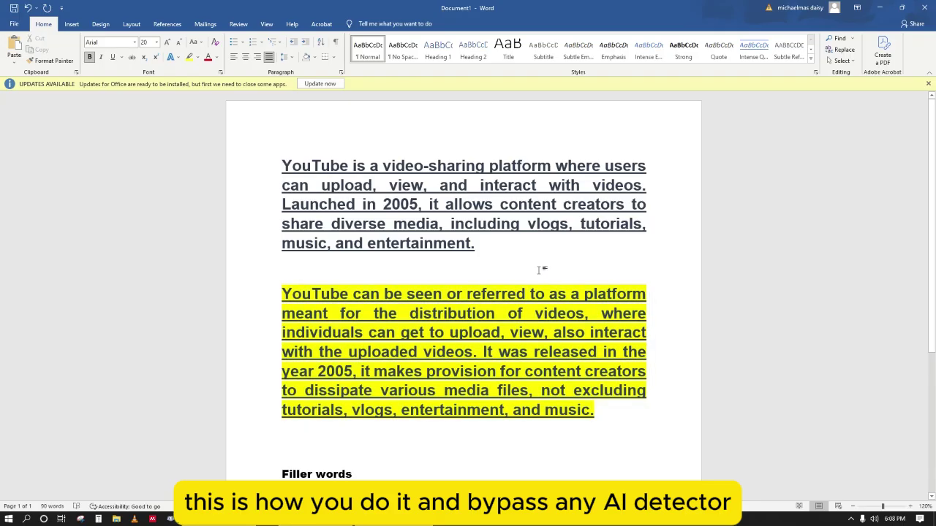